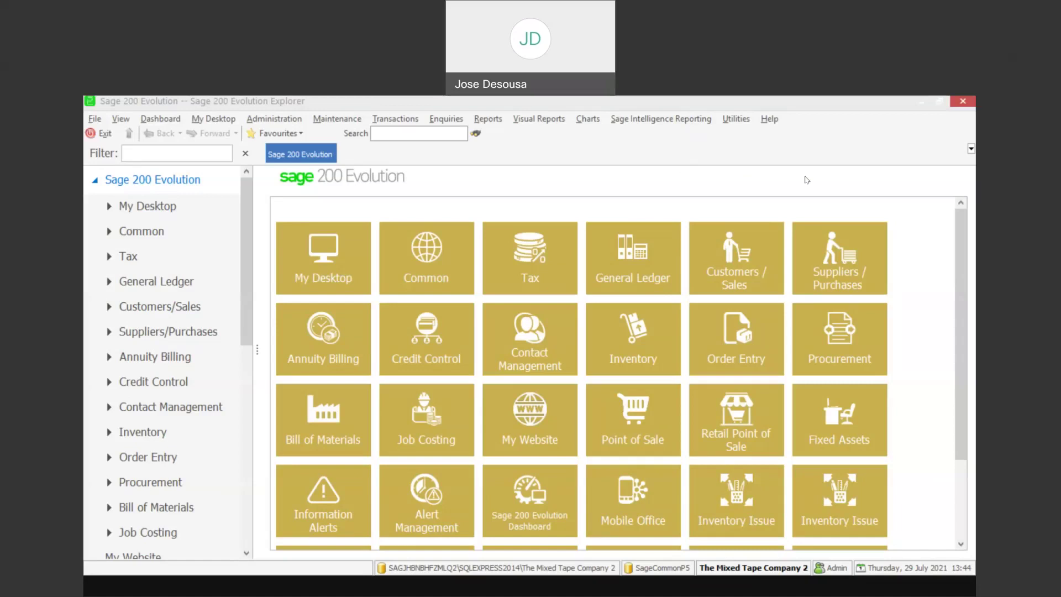
Tick Use Segmented Inventory in Inventory Defaults, save, and agree to log off
left_click(247, 246)
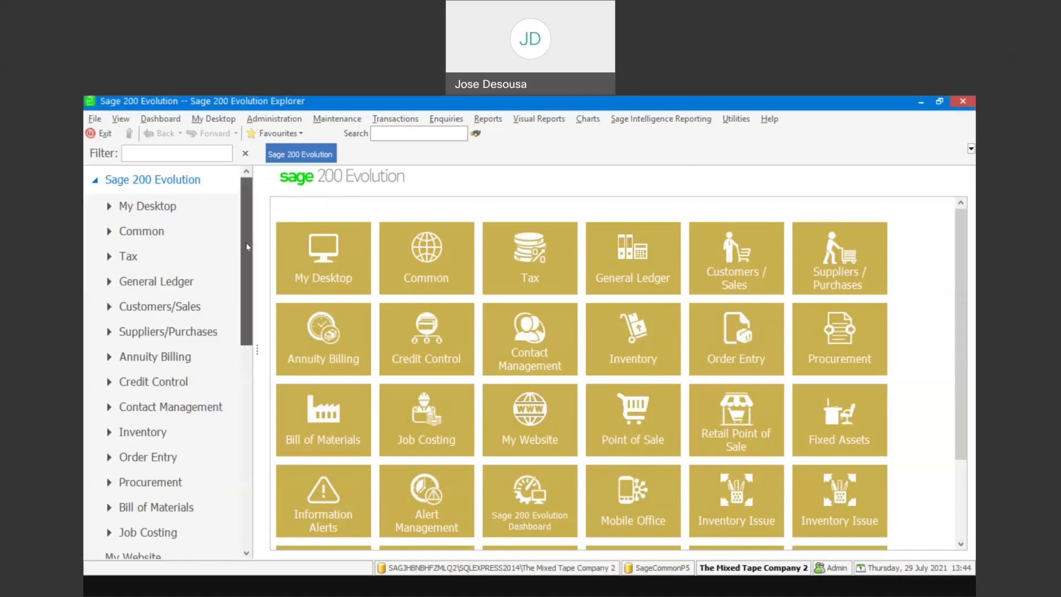
left_click_drag(246, 243, 247, 309)
left_click(196, 279)
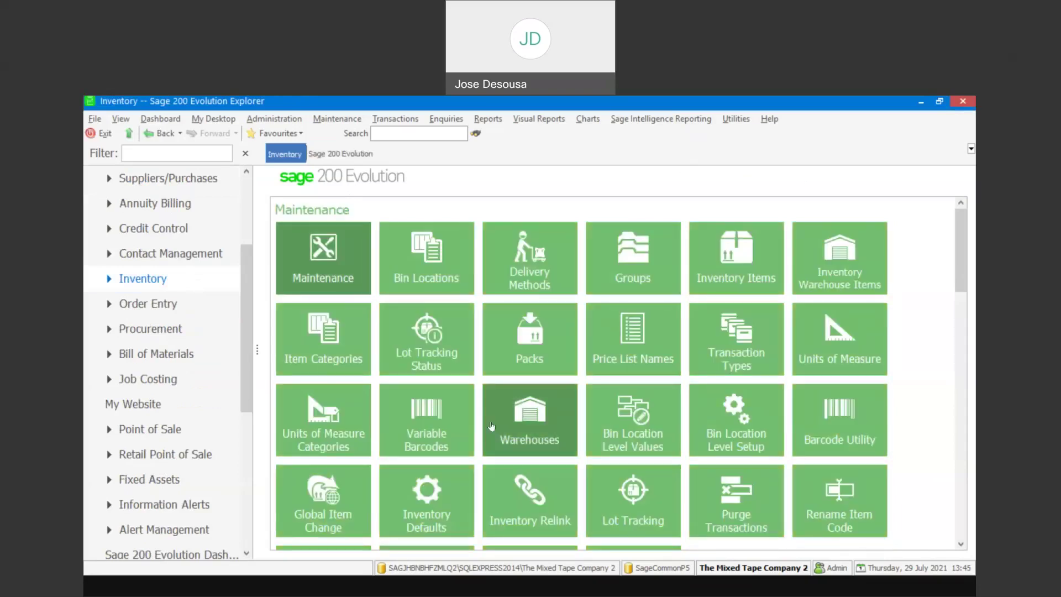
left_click(435, 501)
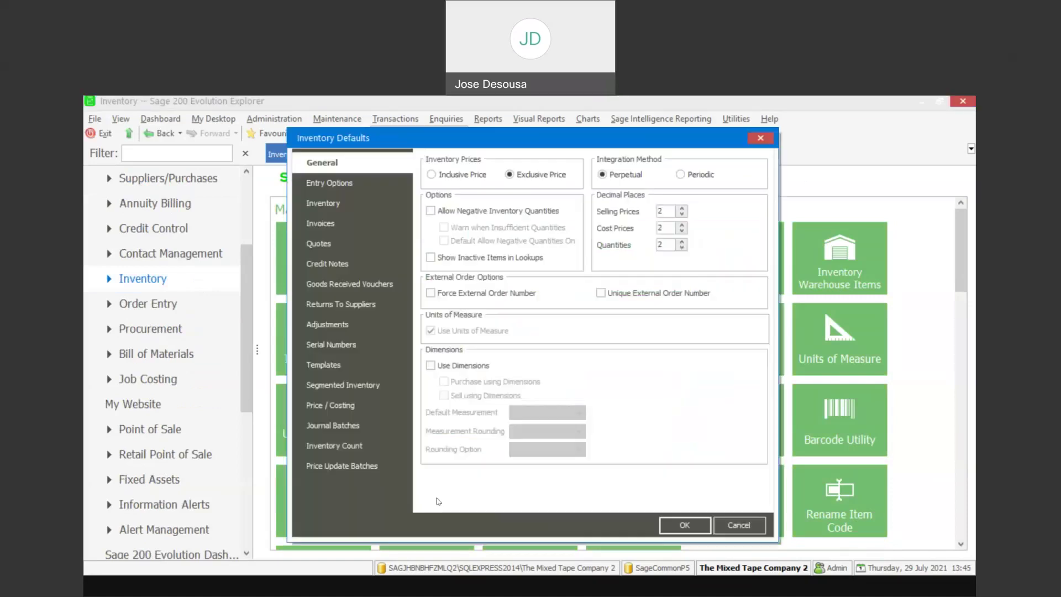
left_click(376, 384)
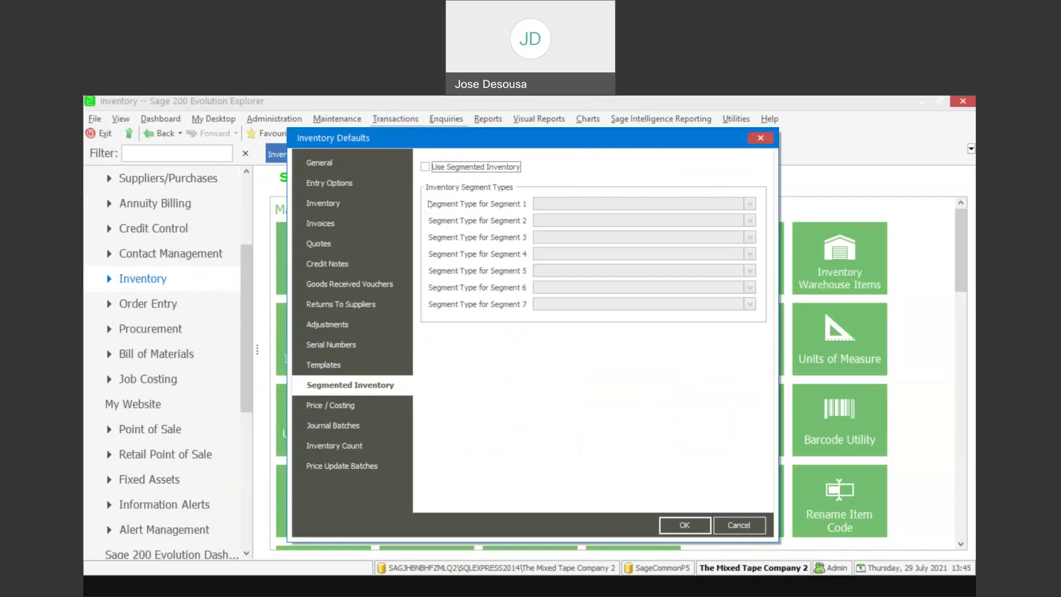
left_click(429, 171)
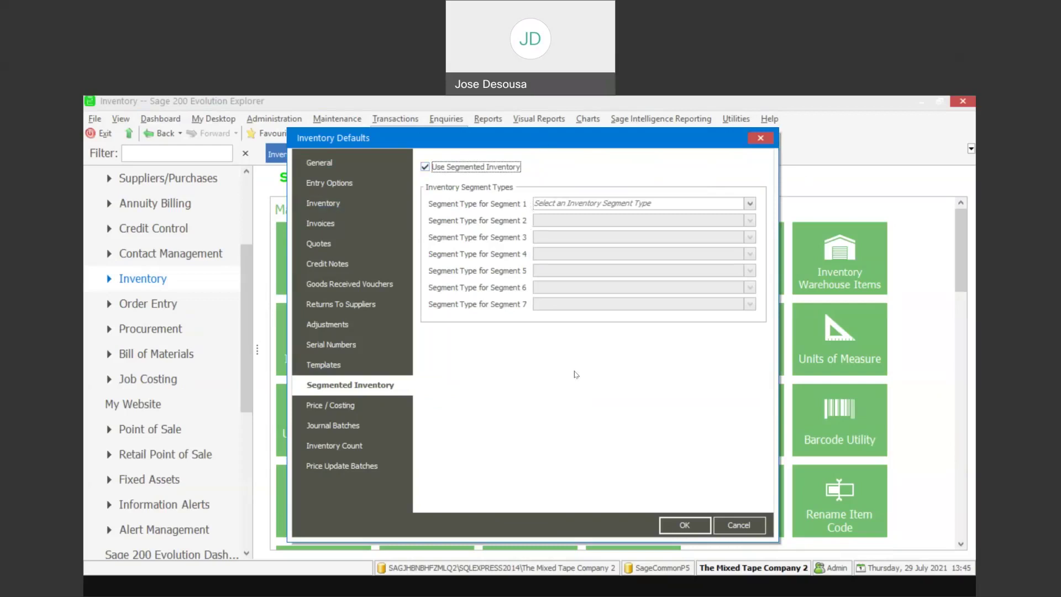
left_click(681, 525)
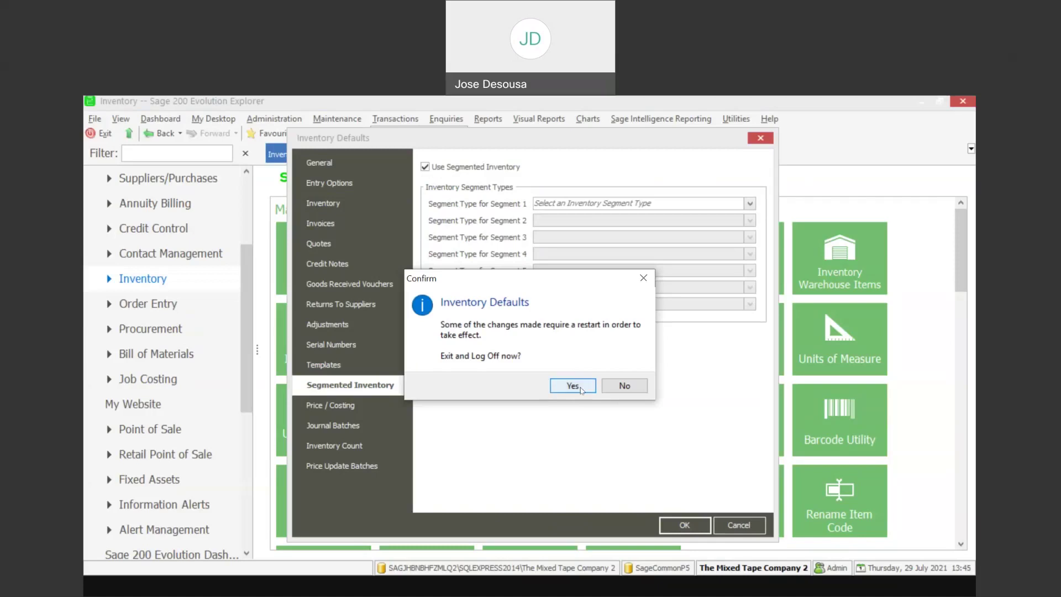
left_click(573, 386)
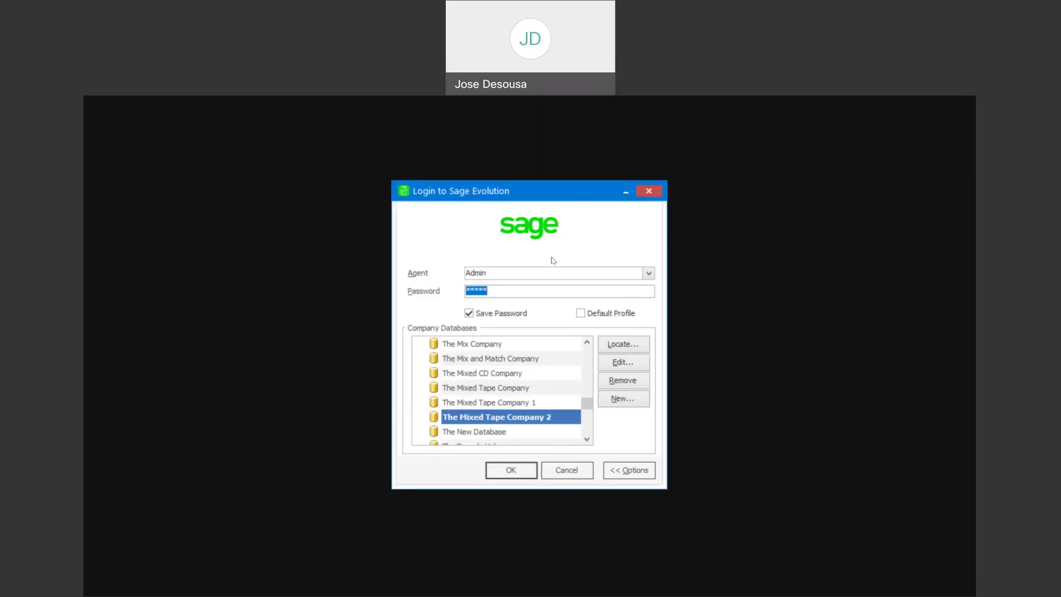
Log in to The Mixed Tape Company 2 and scroll to the Inventory maintenance tiles
left_click(519, 474)
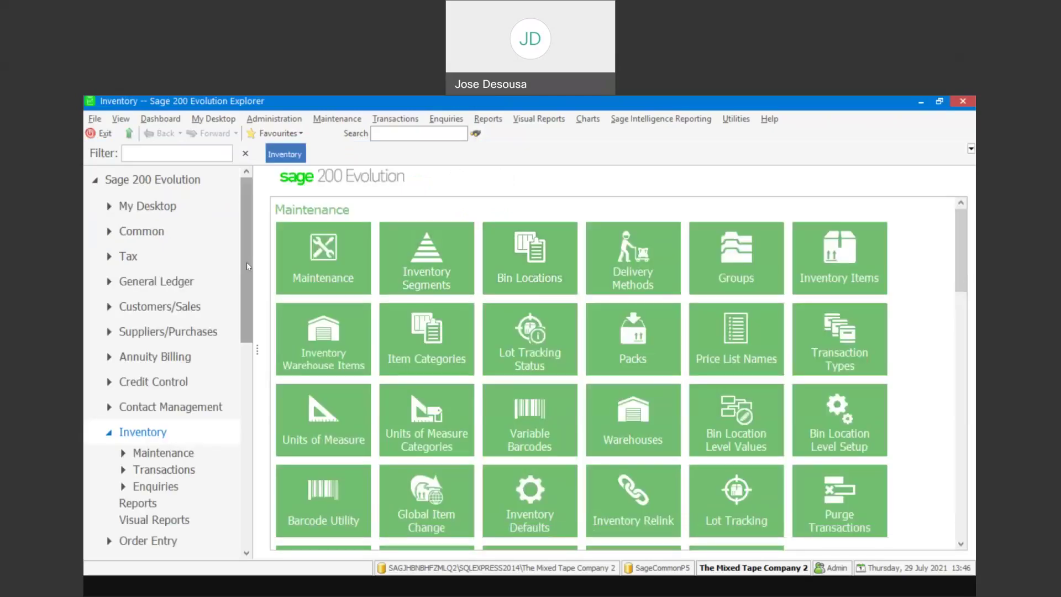
scroll(252, 276, "down", 3)
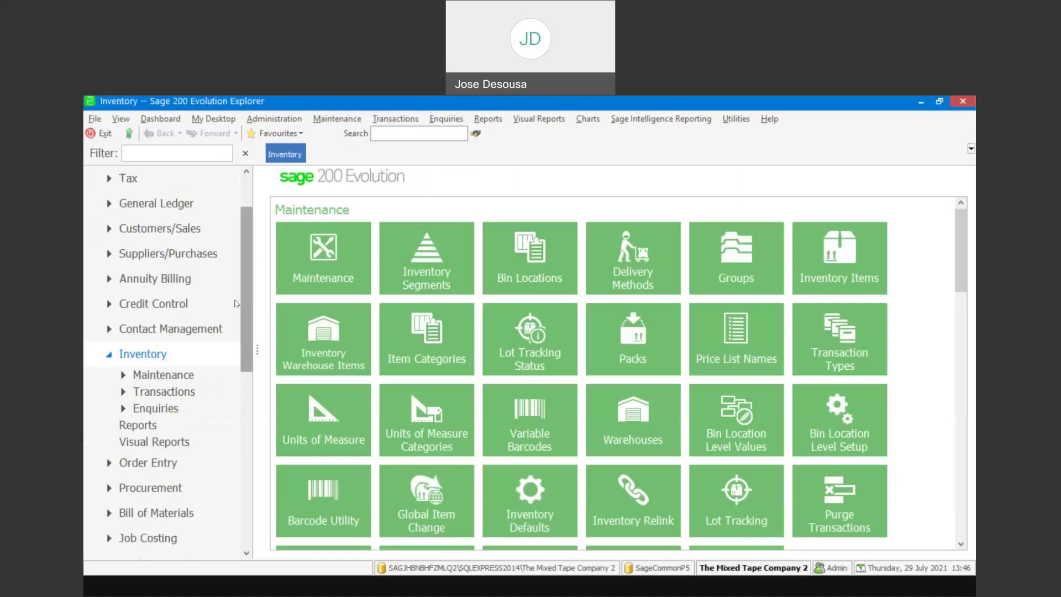
Go to Inventory Segments and show the empty Segment Types list
left_click(420, 262)
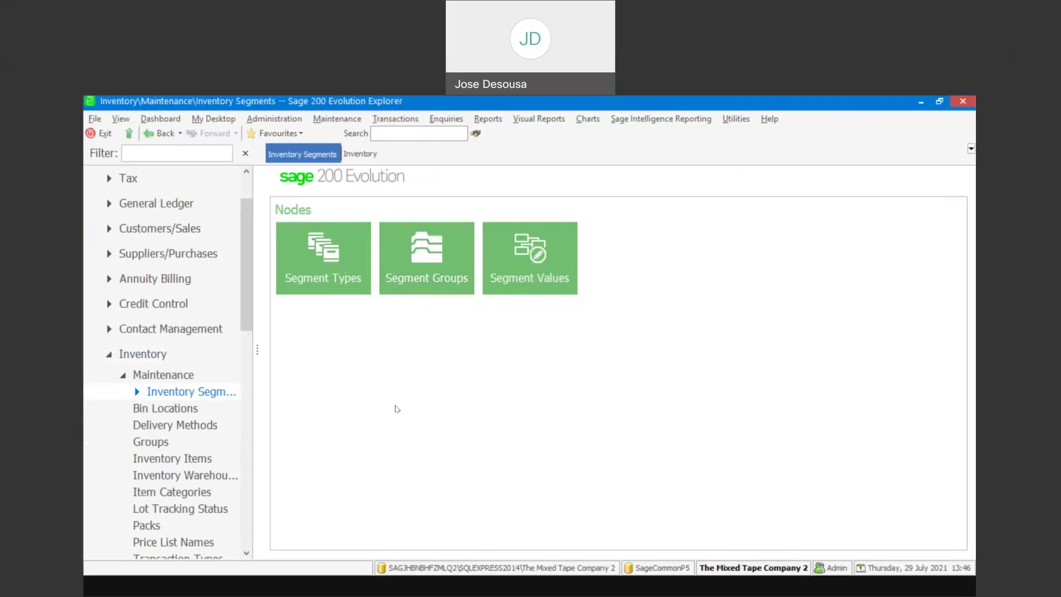
left_click(342, 260)
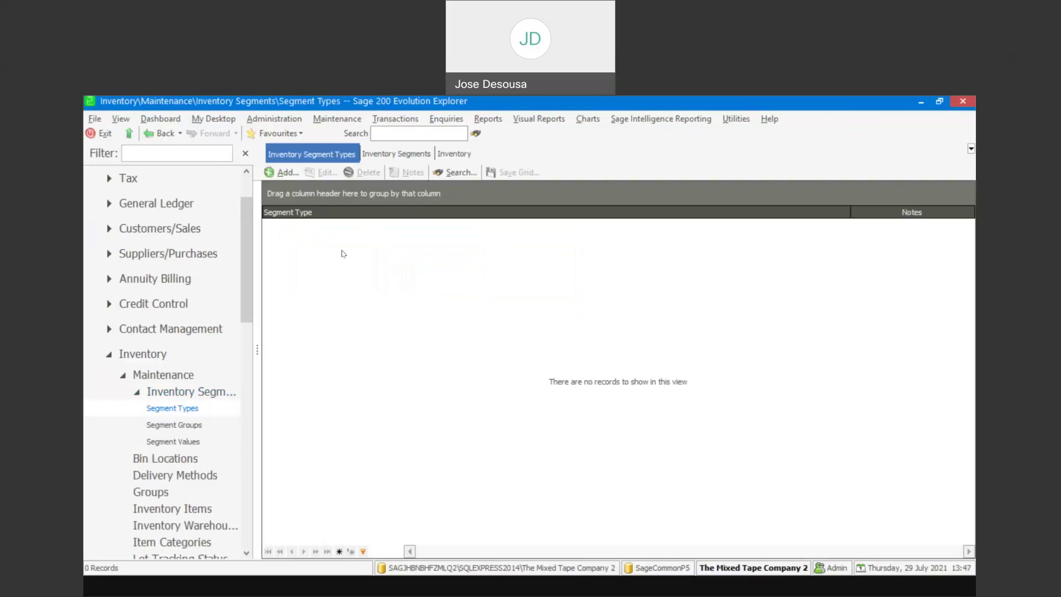
Add the segment types SIZE and COLOUR
left_click(287, 173)
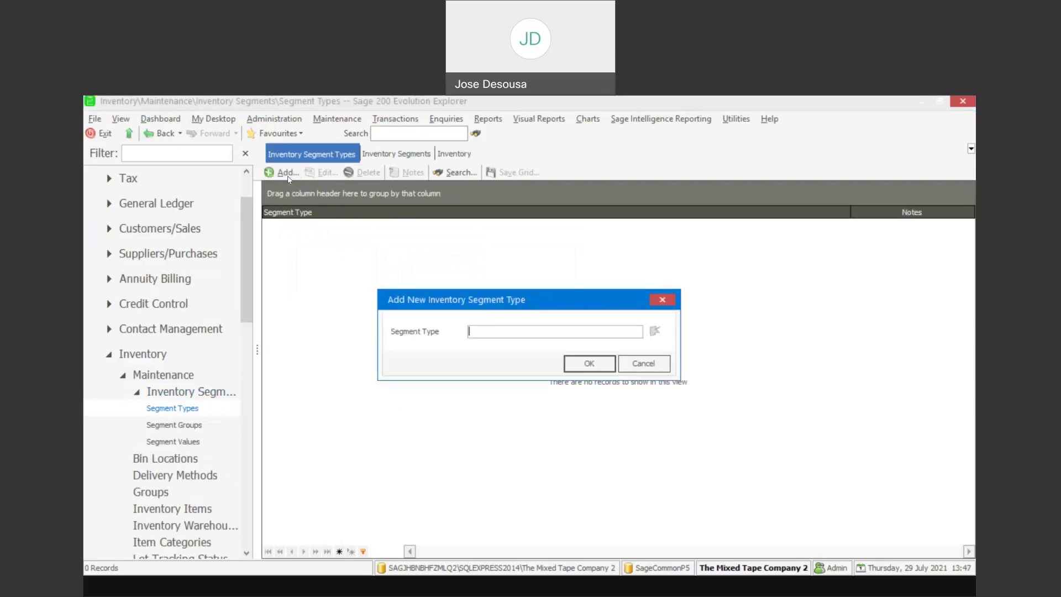
left_click(437, 422)
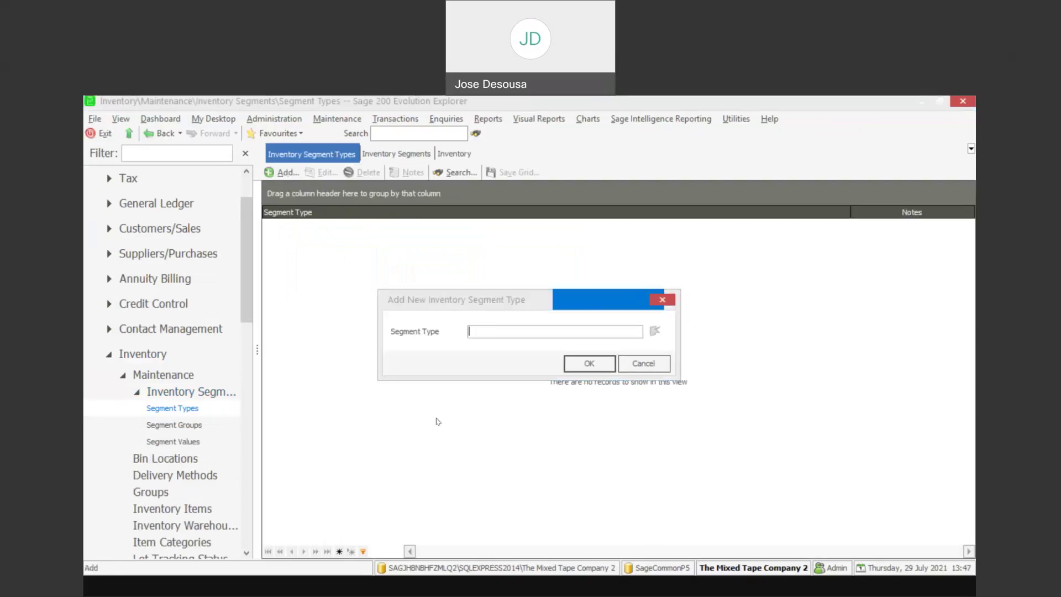
type("SIZE")
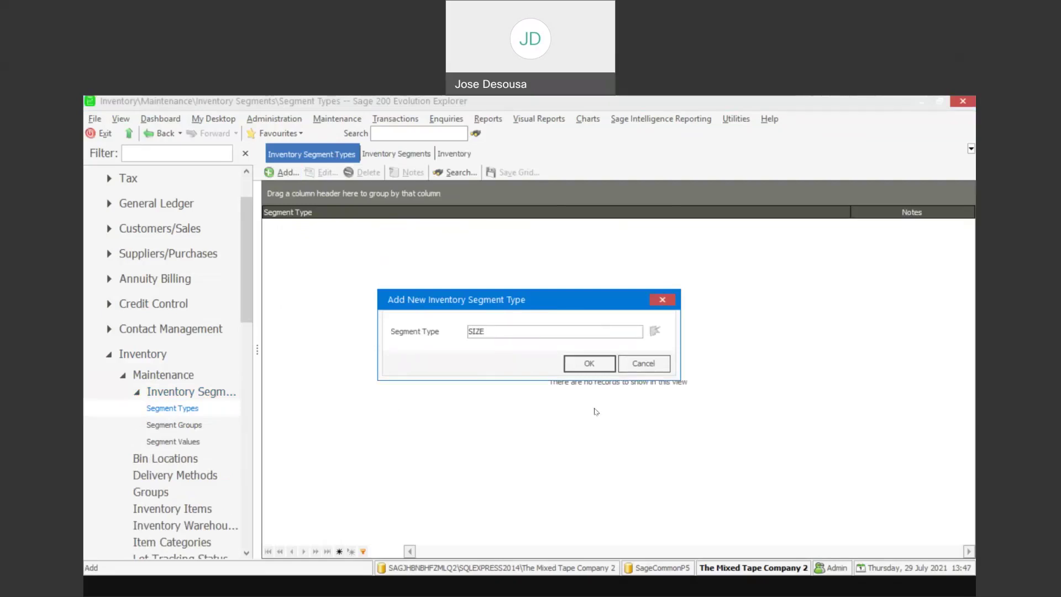
left_click(596, 365)
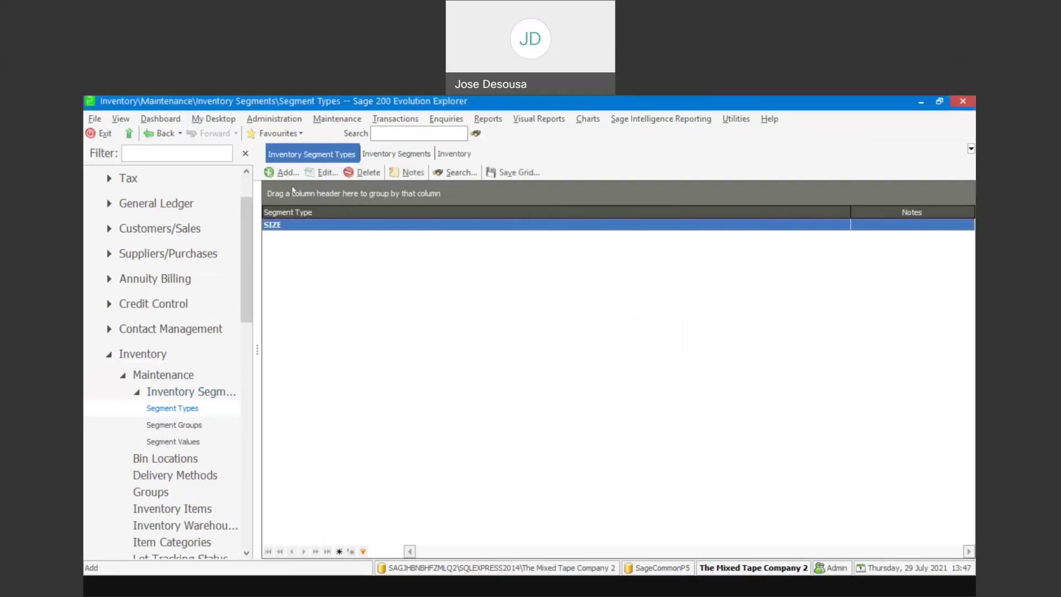
left_click(284, 172)
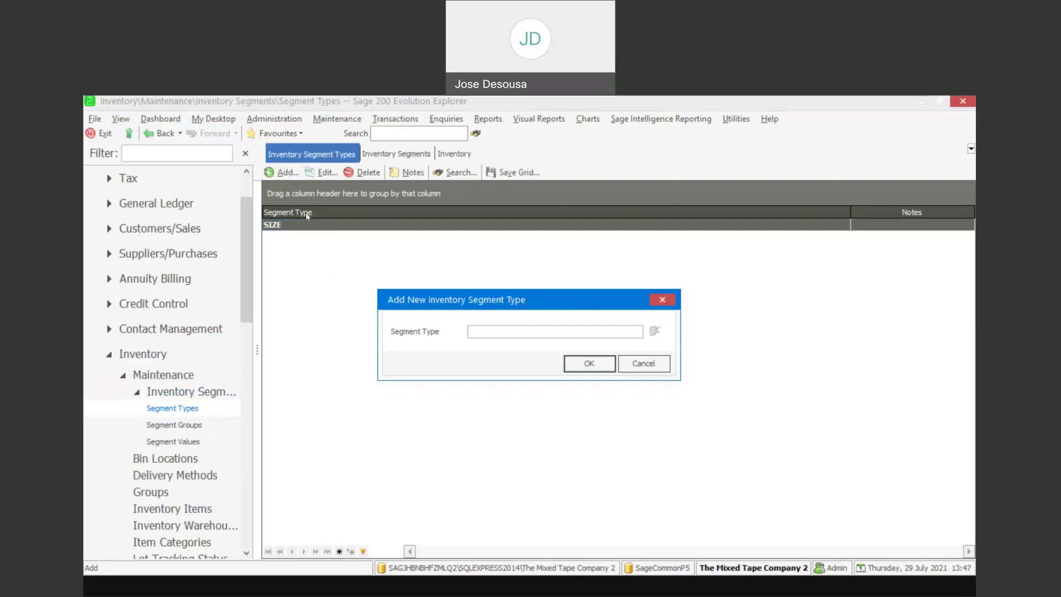
type("COLOUR")
left_click(578, 365)
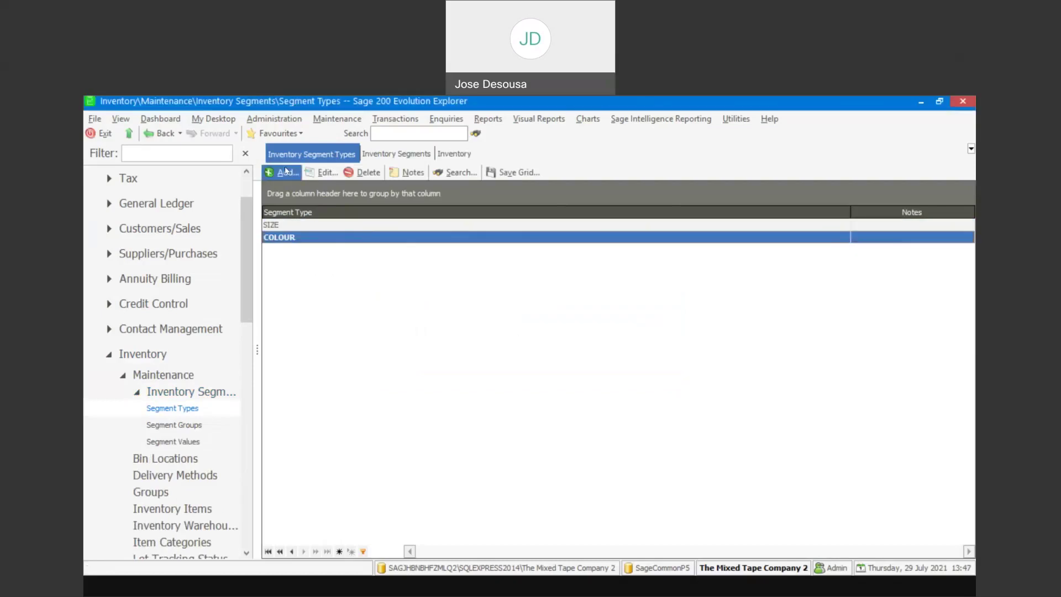
Add the STYLE segment type and bring up the Segment Groups list
key("Insert")
type("STYL")
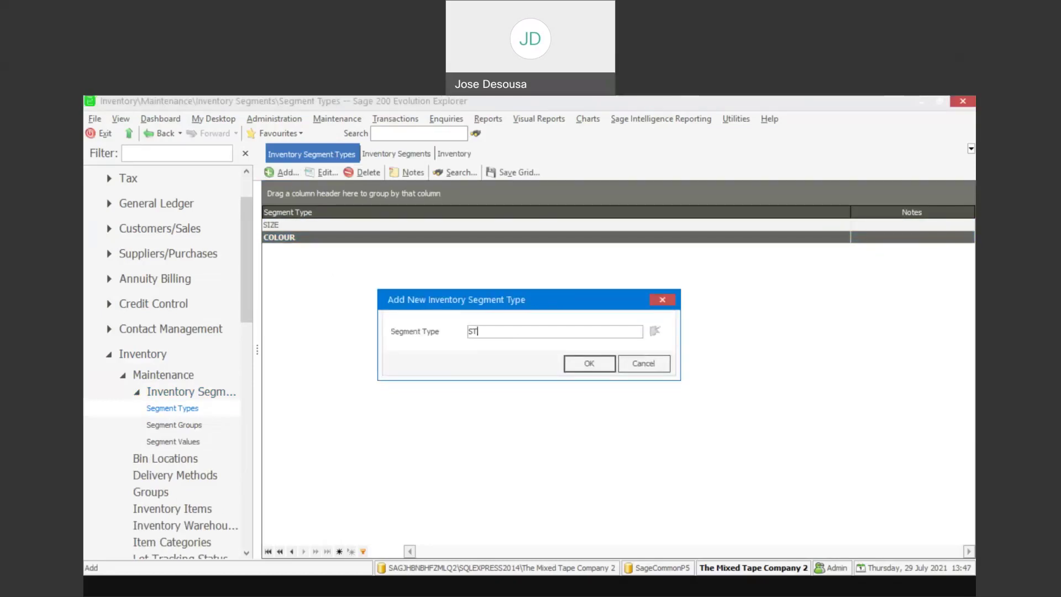
key("BackSpace")
type("LE")
left_click(597, 367)
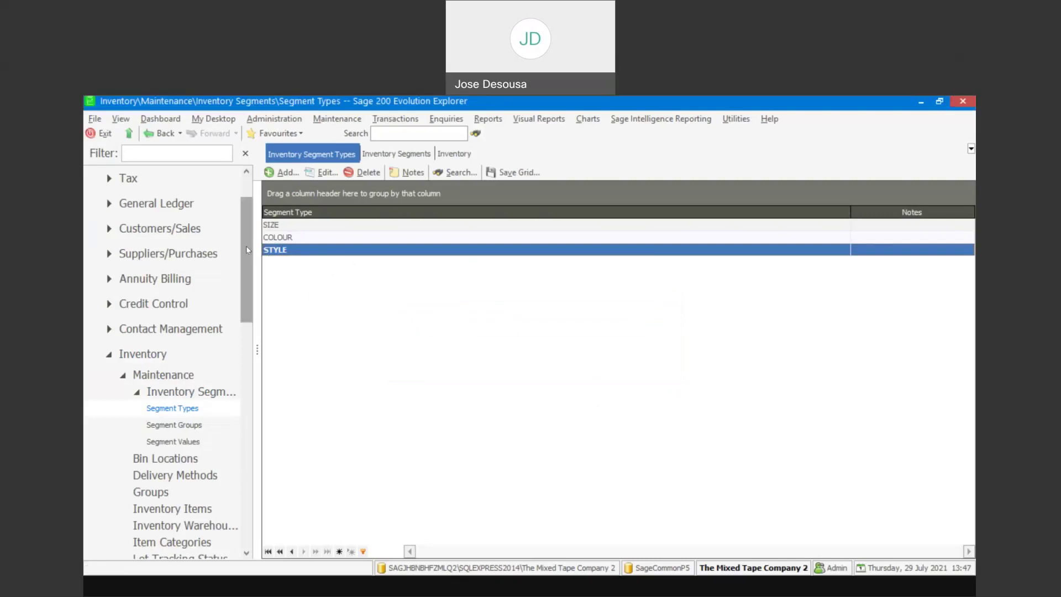
left_click_drag(246, 245, 247, 255)
scroll(250, 274, "down", 1)
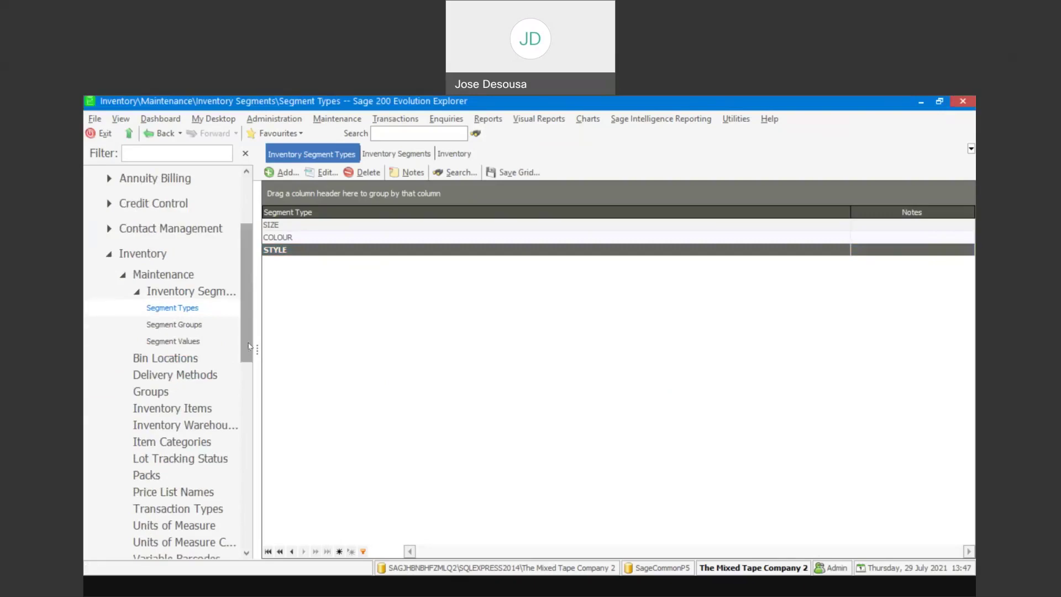
left_click(206, 327)
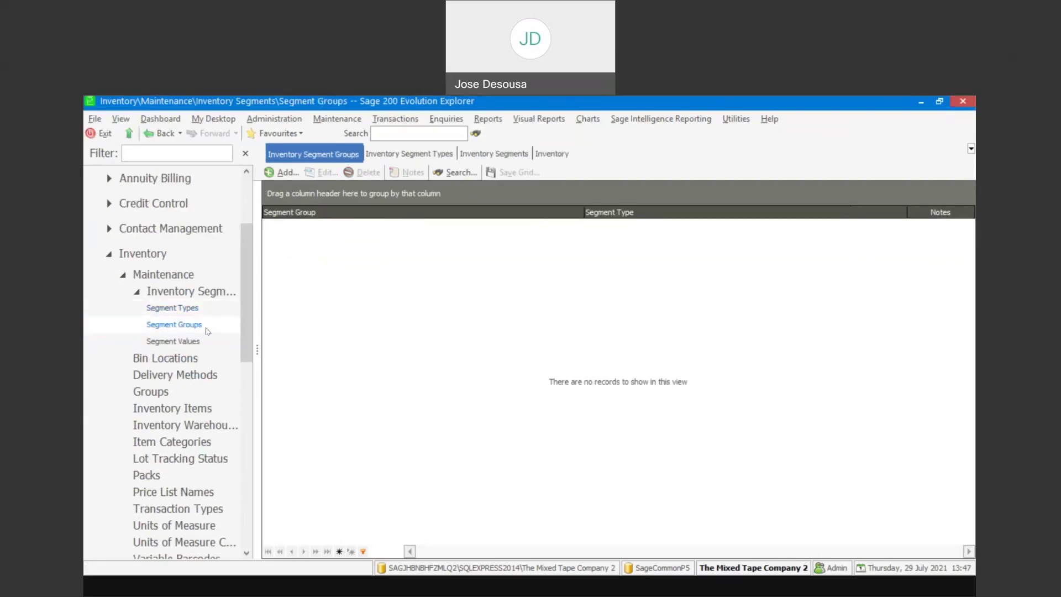
Create the segment group JEAN COLOUR with segment type COLOUR
left_click(288, 173)
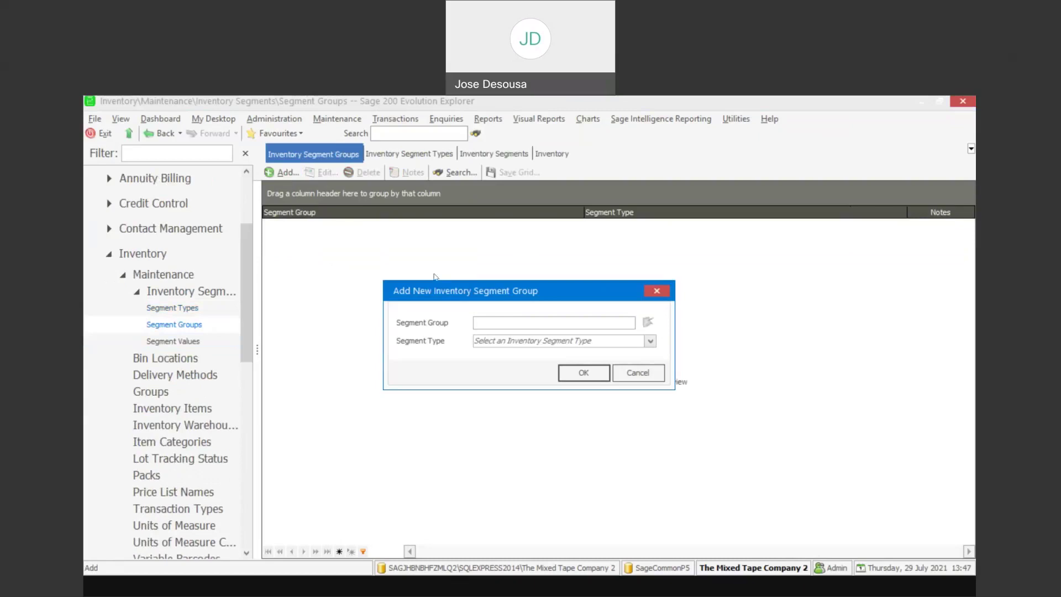
type("JEAND")
key("BackSpace")
type("COLOO")
key("BackSpace")
type("UR")
left_click(650, 342)
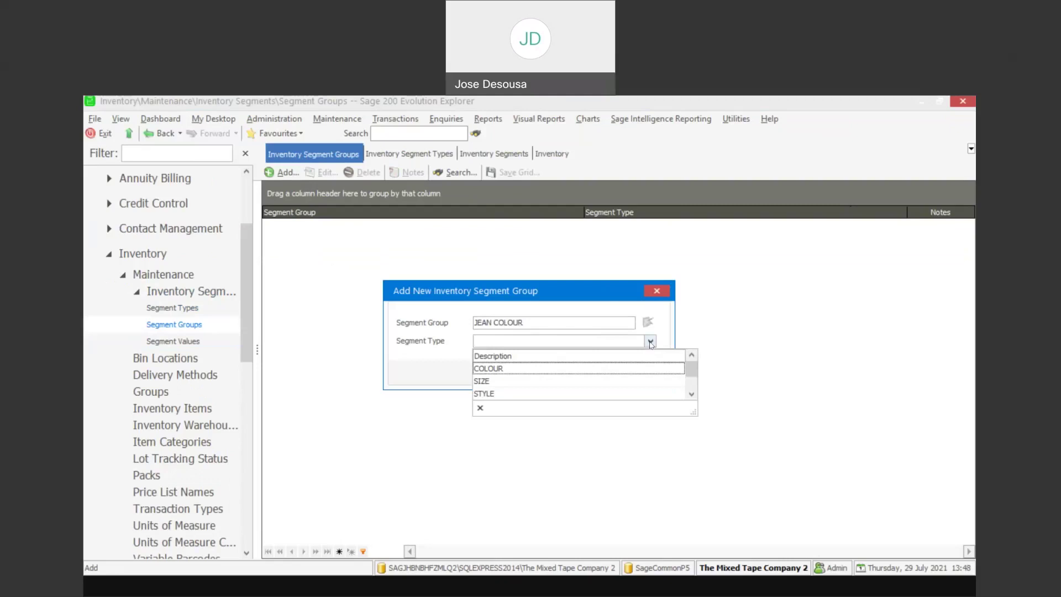
left_click(575, 369)
left_click(578, 372)
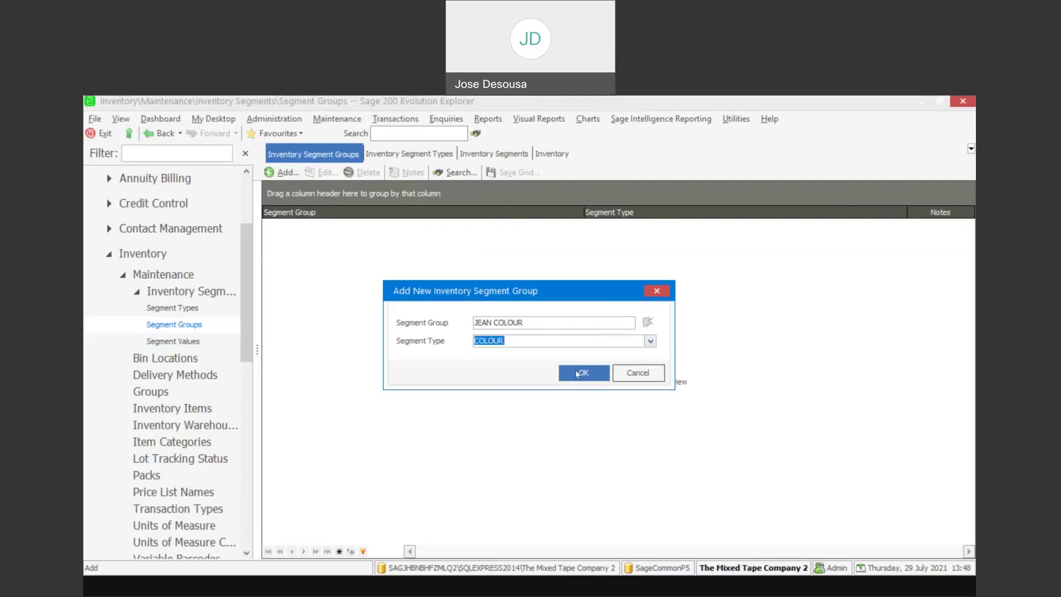
Create the segment group JEAN STYLE with segment type STYLE
left_click(283, 173)
type("JEAN STYLE")
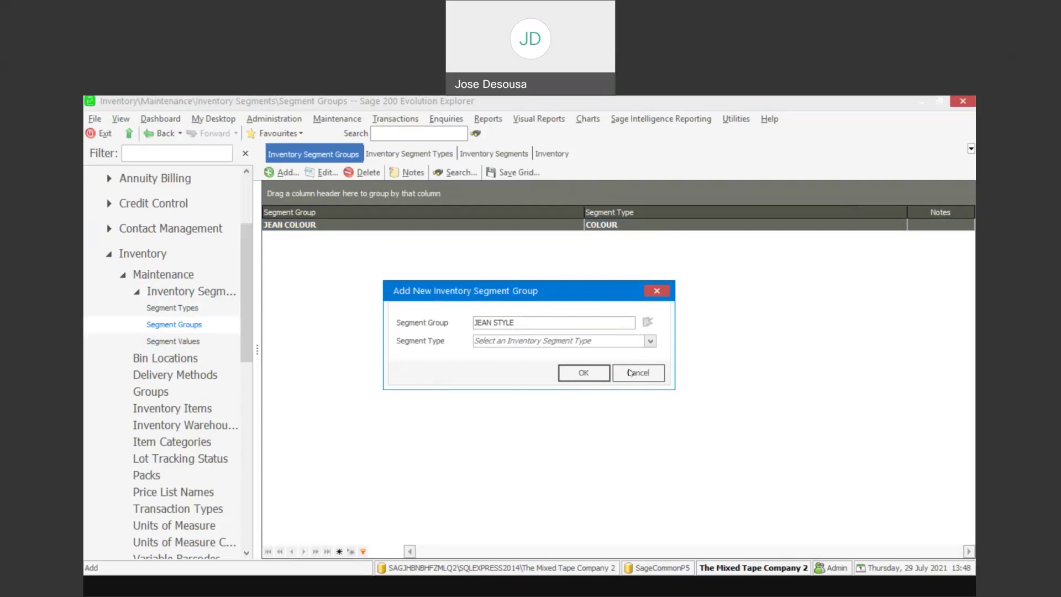
left_click(649, 341)
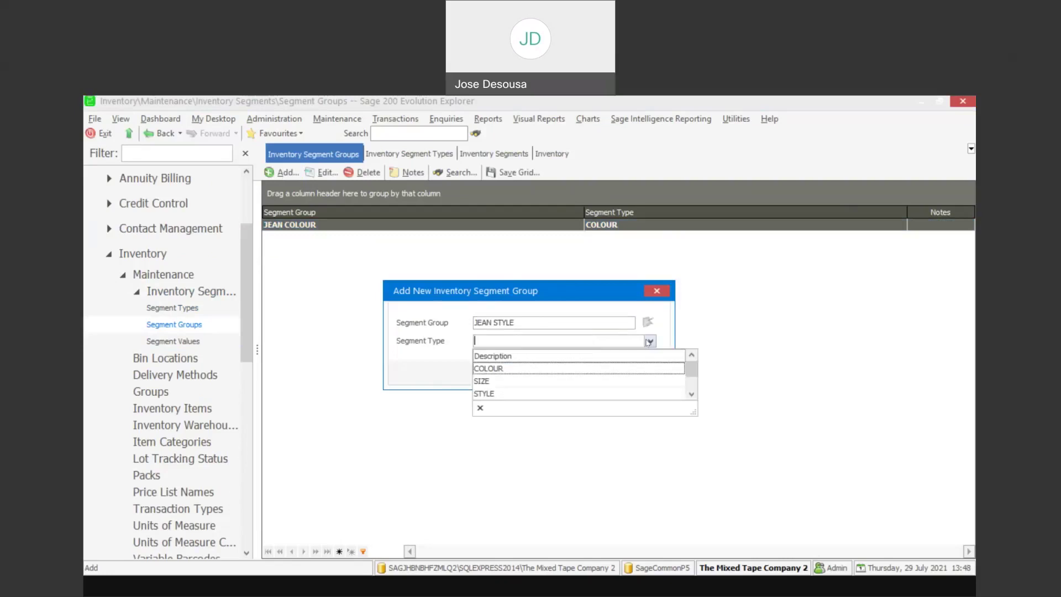
left_click(511, 394)
left_click(573, 371)
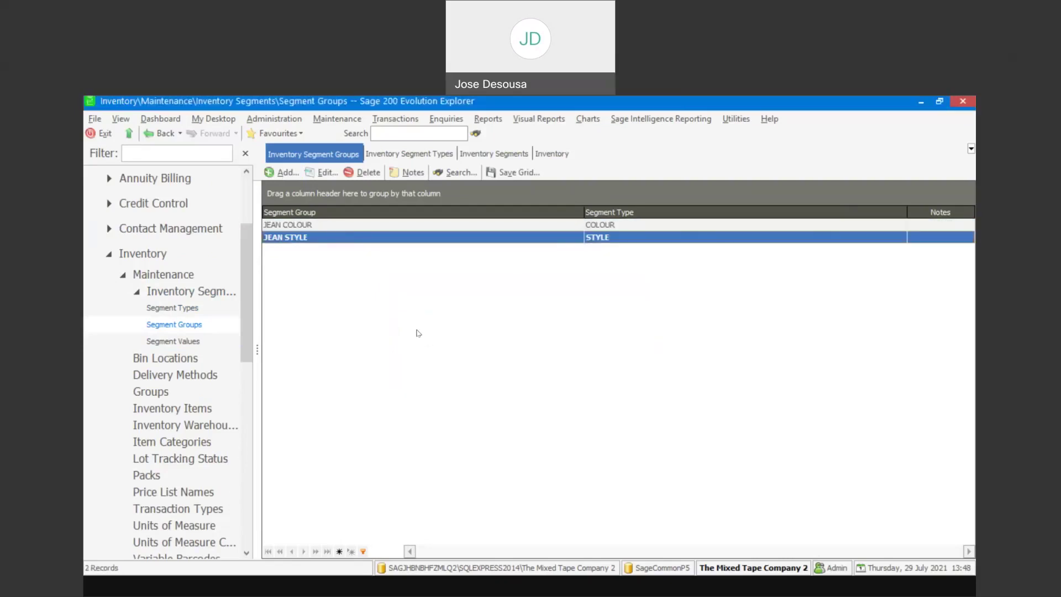
Create the segment group JEAN SIZE with type SIZE, then show Segment Values
left_click(286, 172)
type("JEAN SIZE")
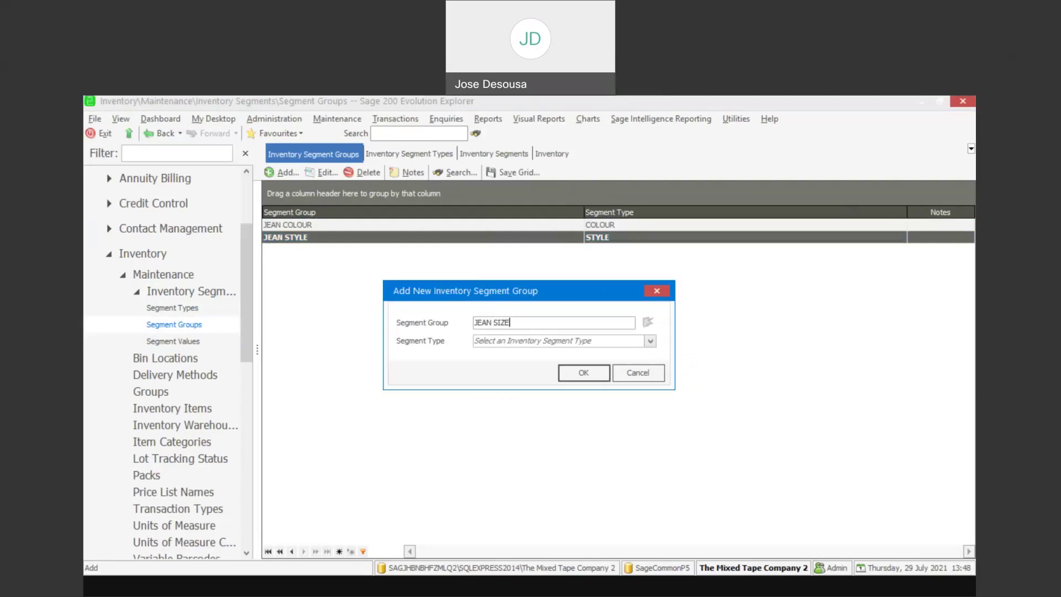
left_click(650, 341)
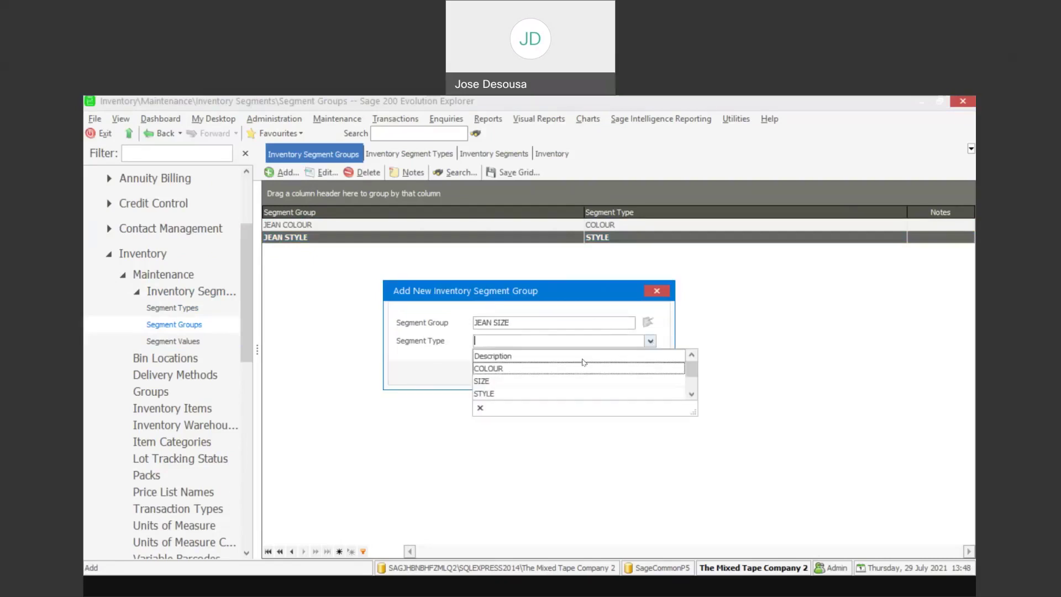
left_click(511, 381)
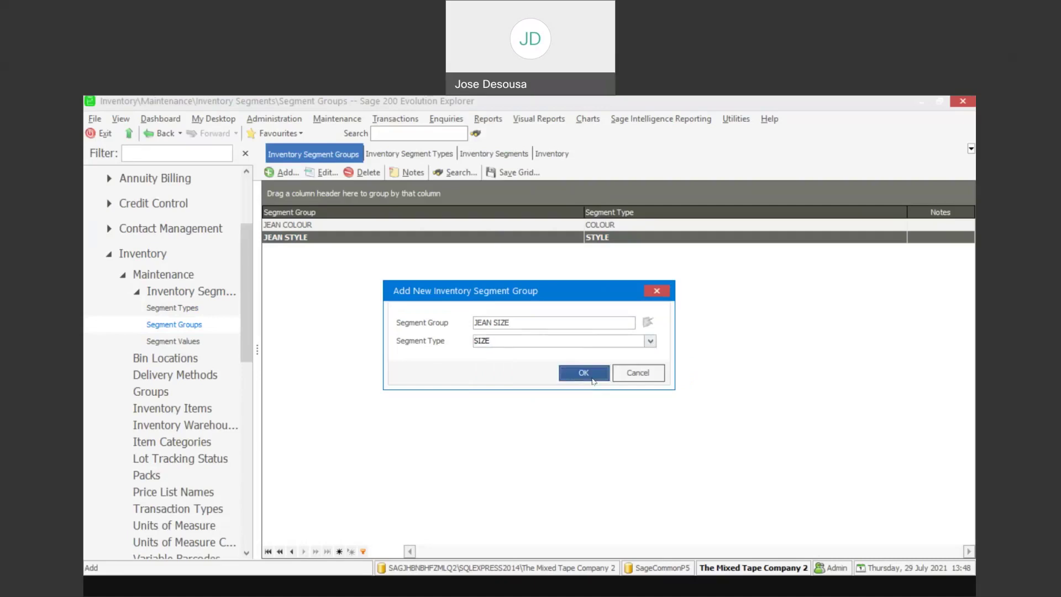
left_click(575, 372)
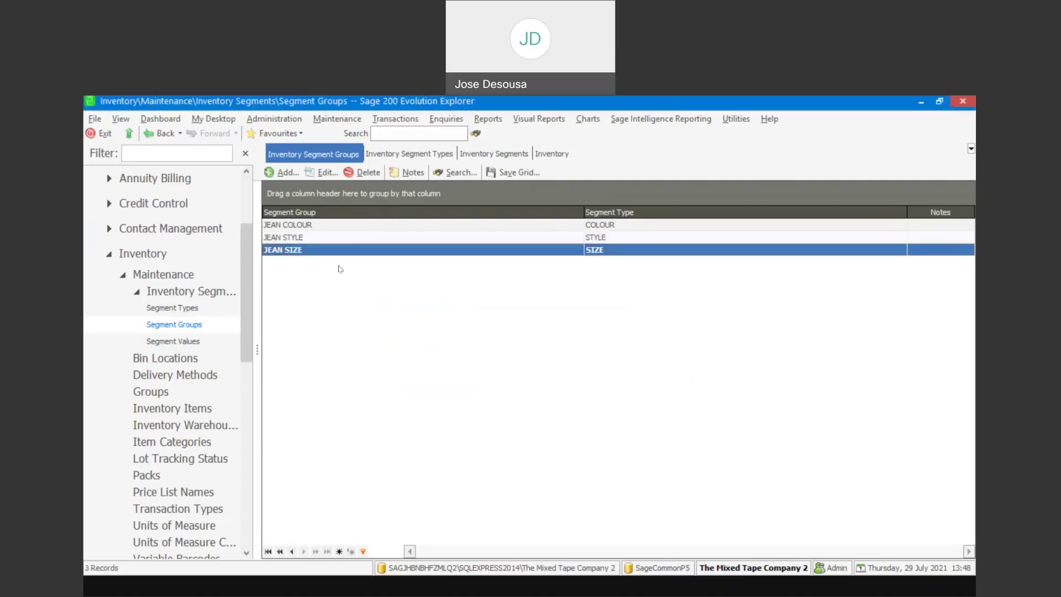
left_click(173, 341)
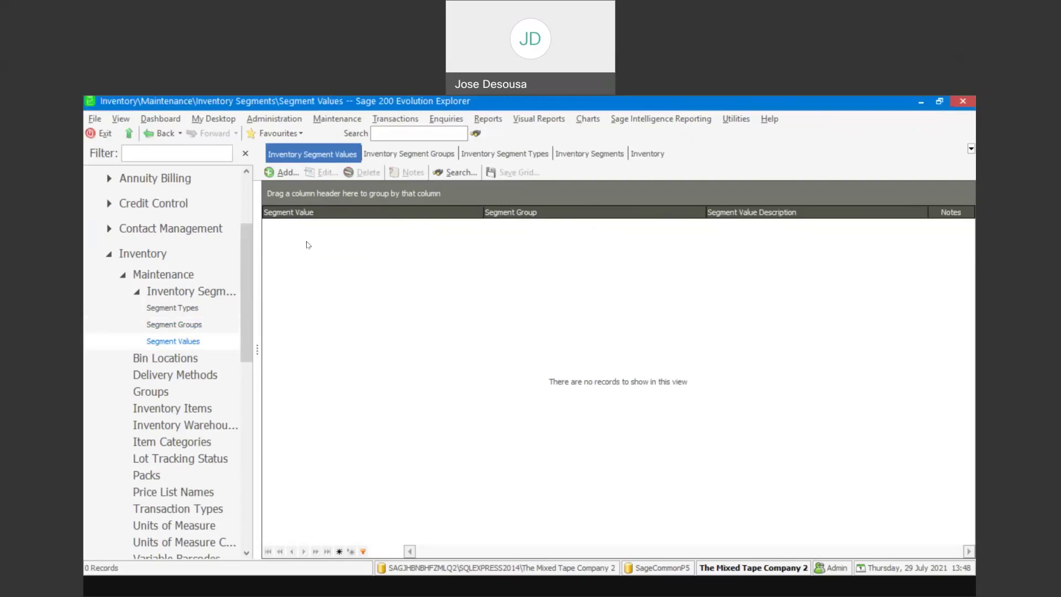
Add segment value DARK BLUE, described DARK BLUE, in the JEAN COLOUR group
left_click(287, 172)
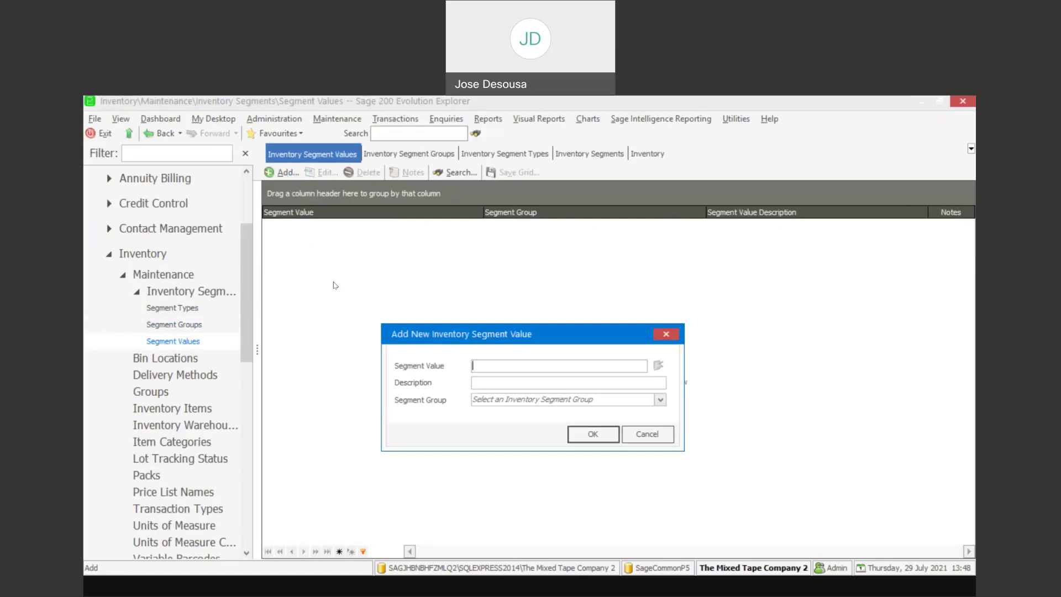
type("DARK BLUE")
left_click(488, 380)
type("DARK BLUE")
left_click(659, 400)
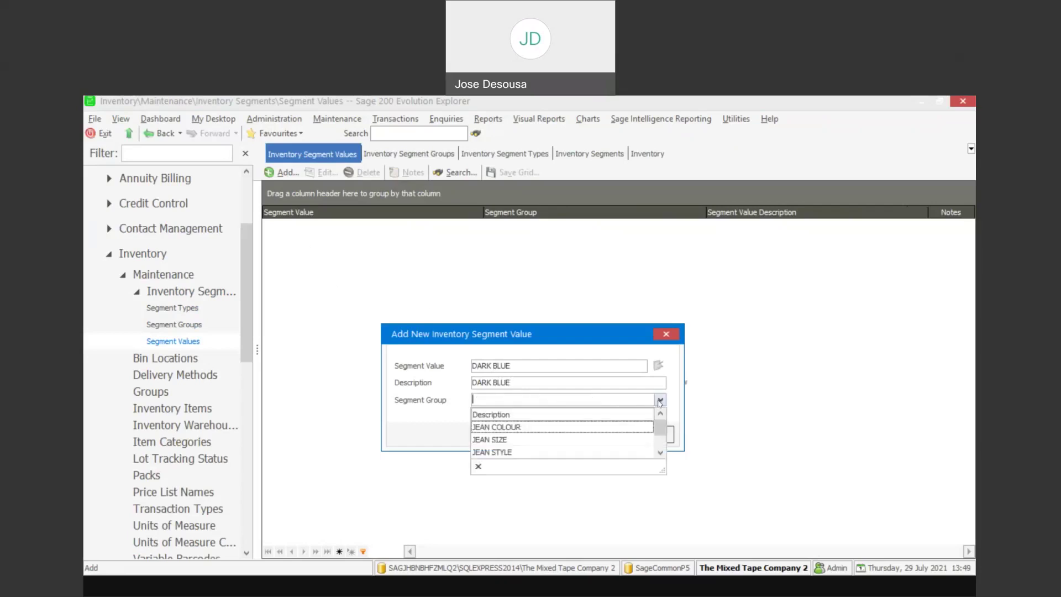
left_click(594, 426)
left_click(574, 441)
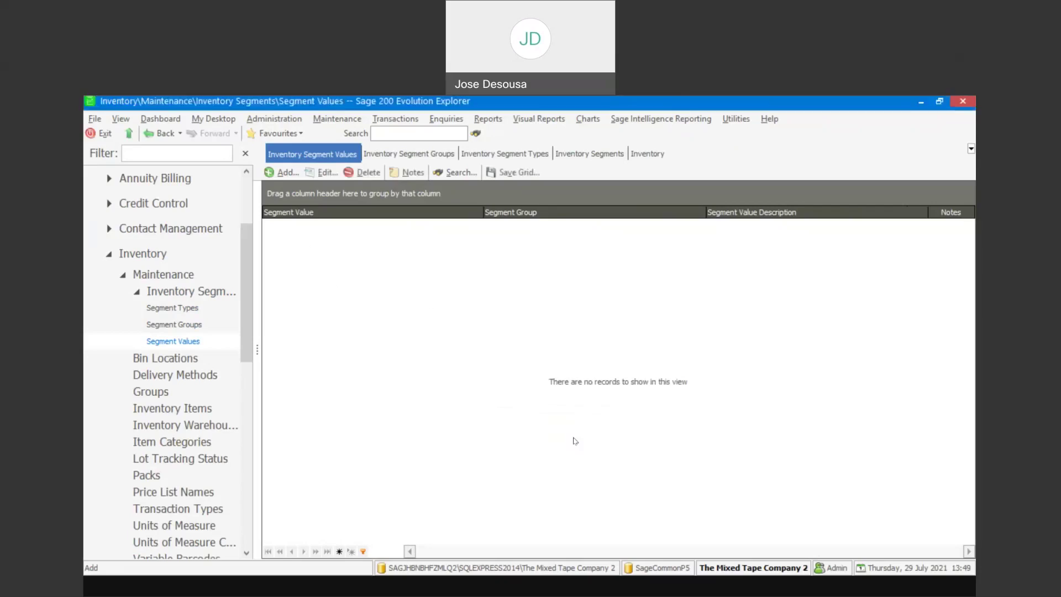
Add segment value LIGHT BLUE, described LIGHT BLUE, in the JEAN COLOUR group
left_click(286, 171)
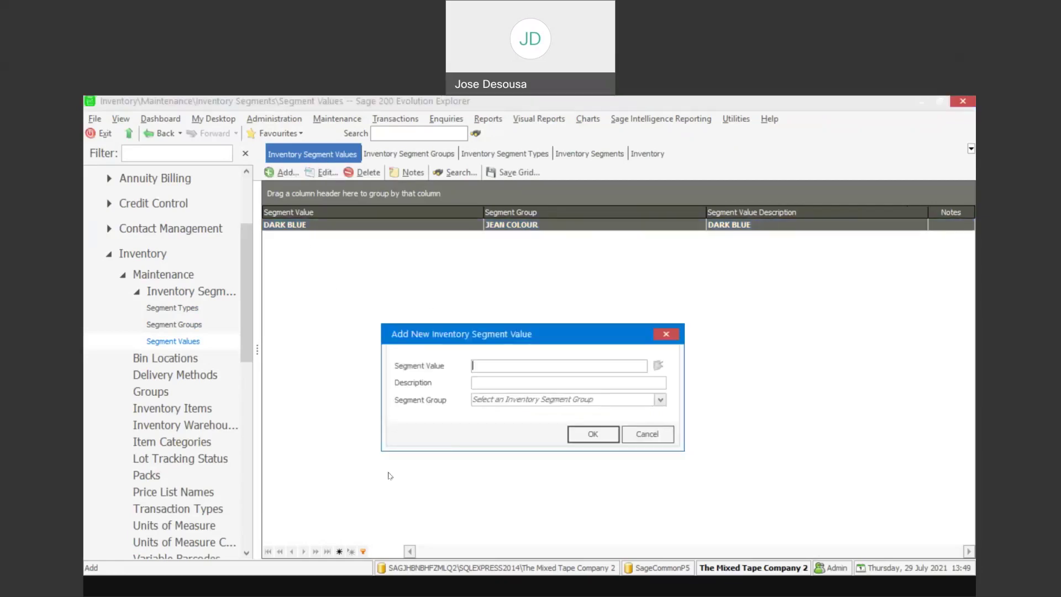
type("LIGHT BLUE")
left_click_drag(516, 366, 444, 377)
key("ctrl+c")
left_click(474, 381)
key("ctrl+v")
left_click(660, 400)
left_click(559, 428)
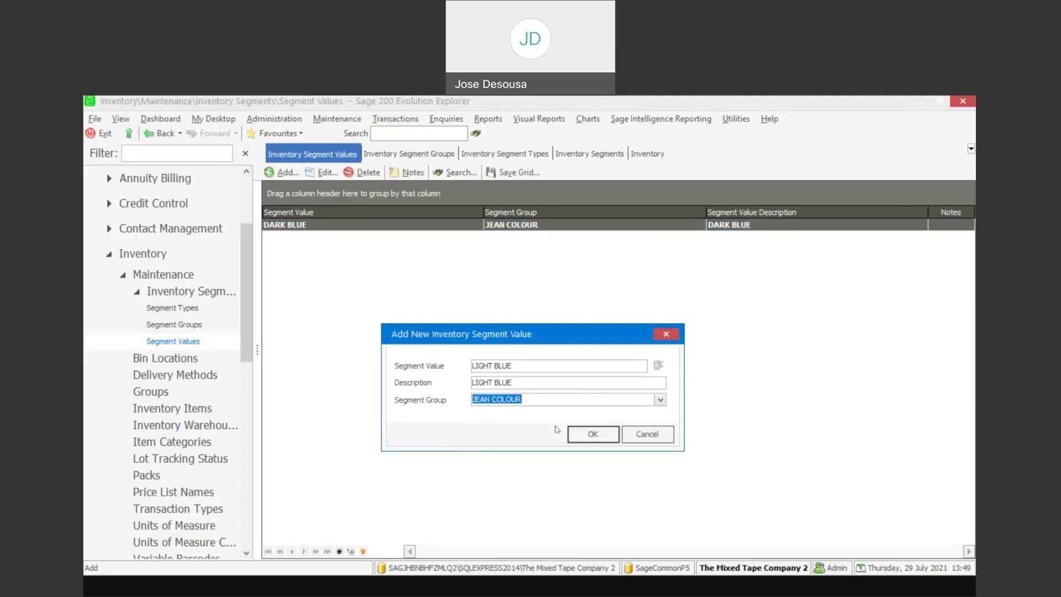
left_click(582, 437)
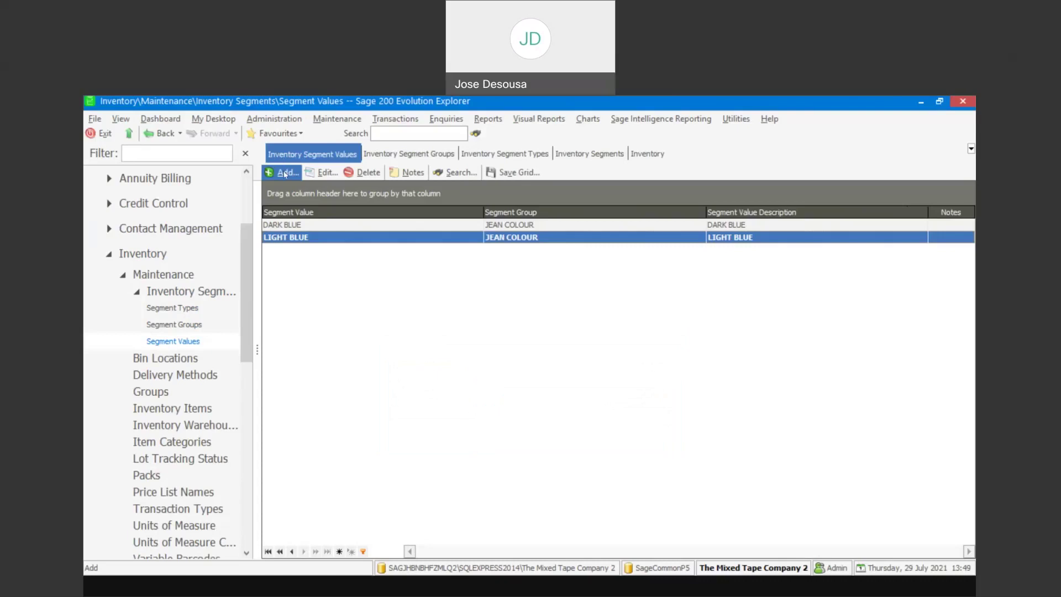
Add segment value BLACK, described BLACK, in the JEAN COLOUR group
left_click(284, 173)
type("BLACK")
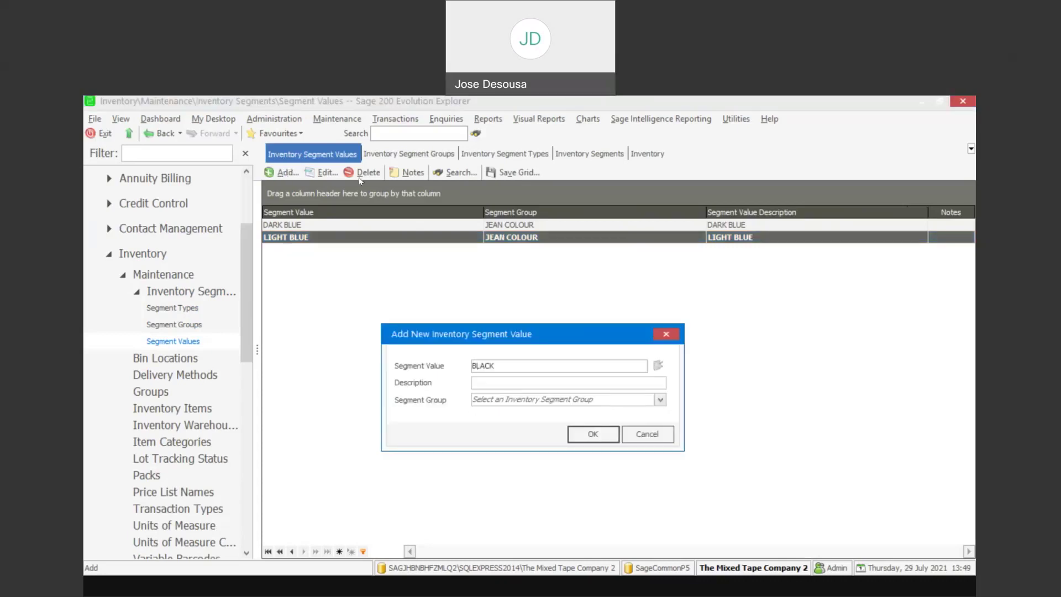
left_click_drag(502, 365, 465, 374)
key("ctrl+c")
left_click(486, 382)
key("ctrl+v")
left_click(660, 399)
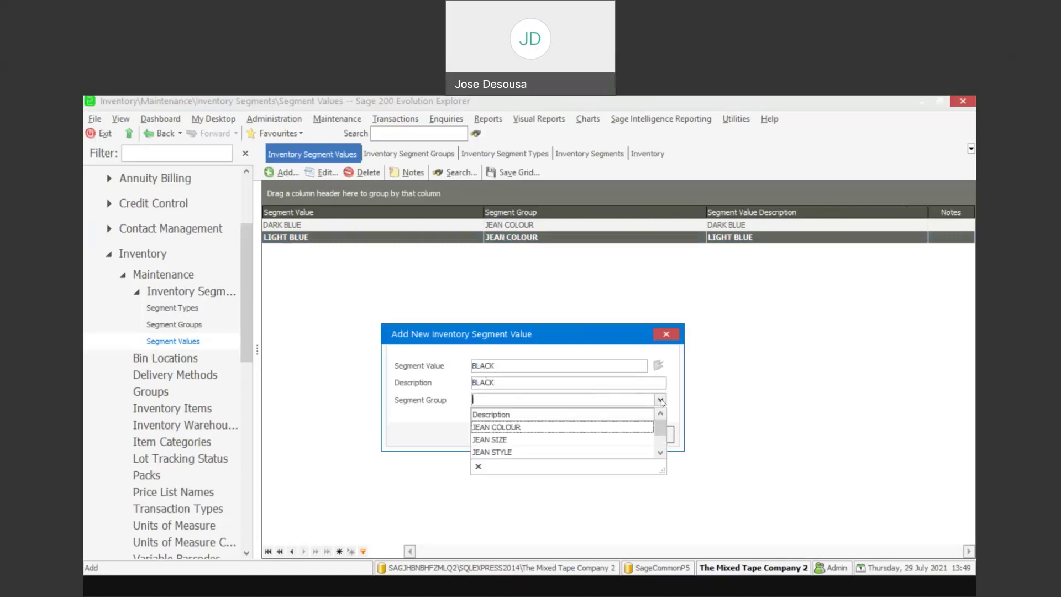
left_click(543, 426)
left_click(590, 433)
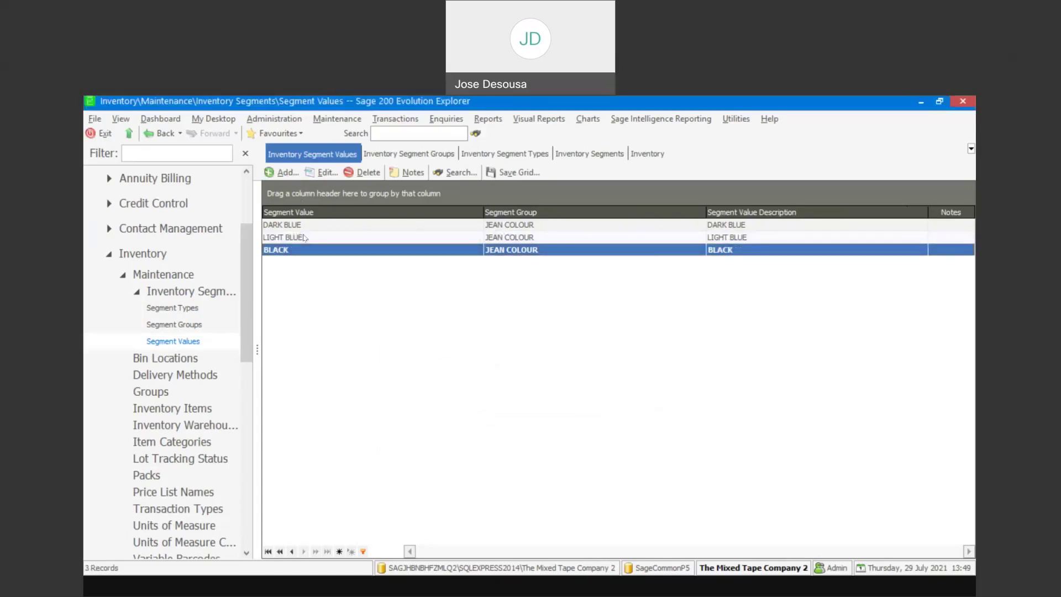
left_click(290, 174)
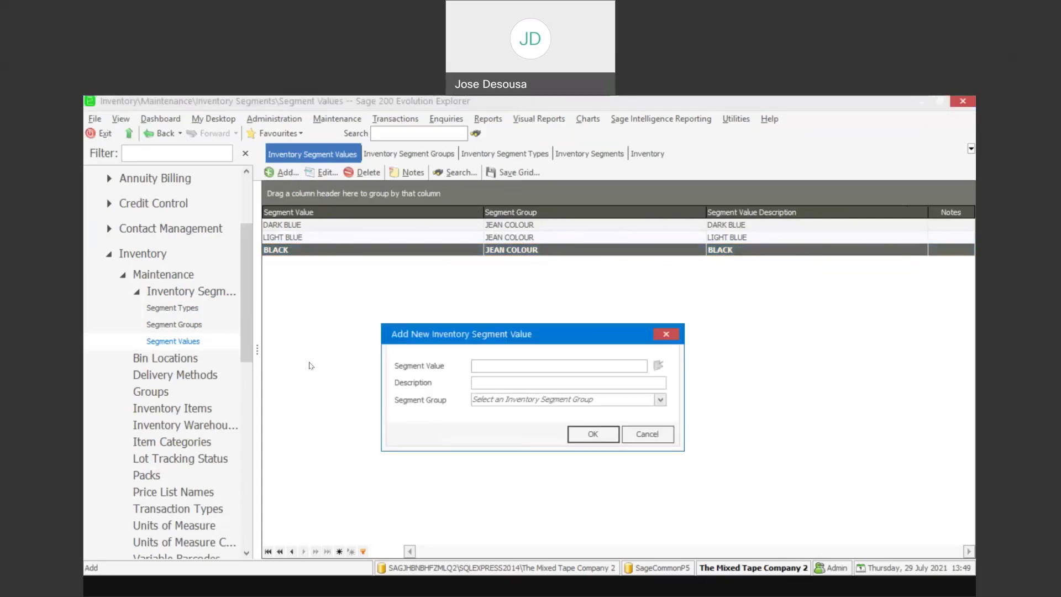
Add segment value 30, described SIZE 30, in the JEAN SIZE group
type("30")
left_click(482, 381)
type("SIZE ")
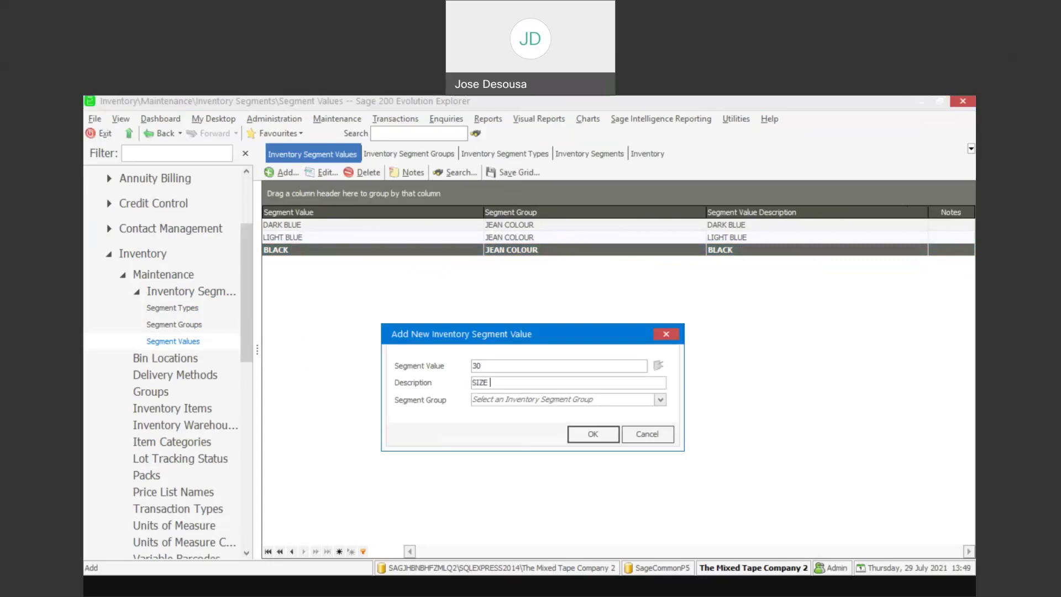
type("30")
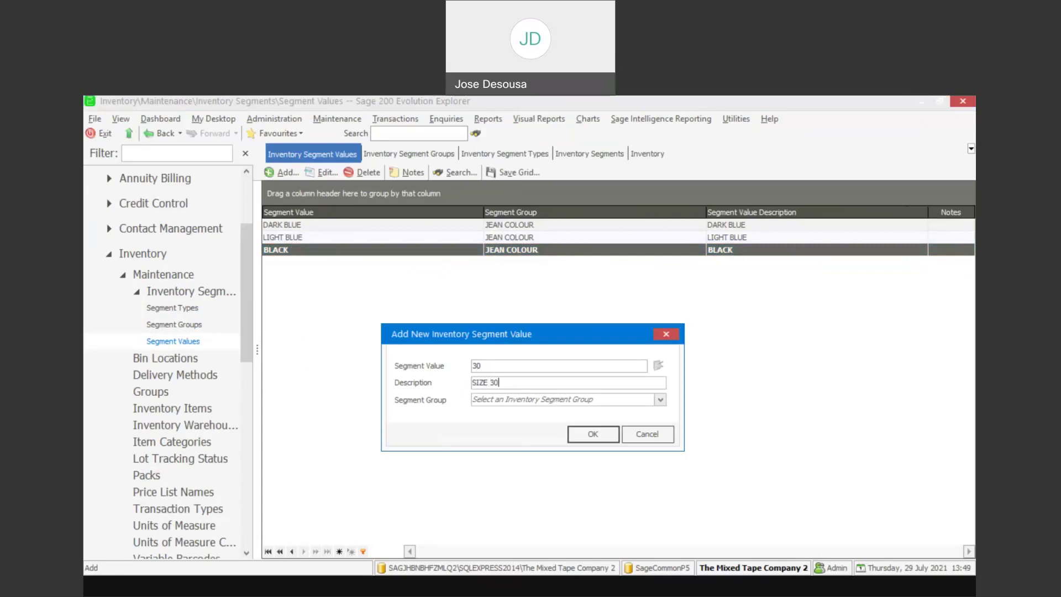
left_click(660, 399)
left_click(497, 440)
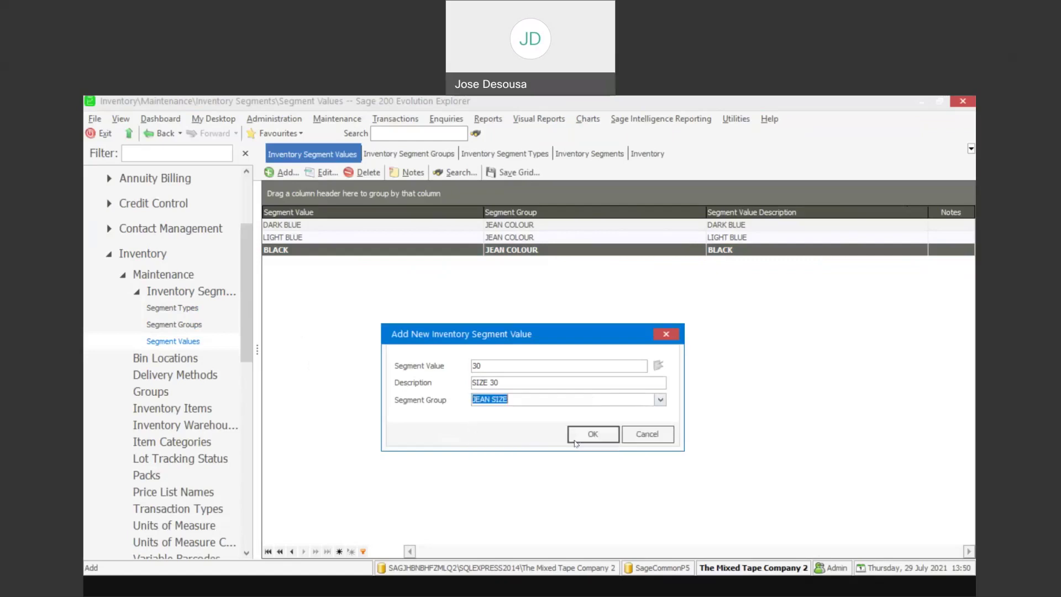
left_click(583, 442)
Add segment value 32, described SIZE 32, in the JEAN SIZE group
left_click(282, 172)
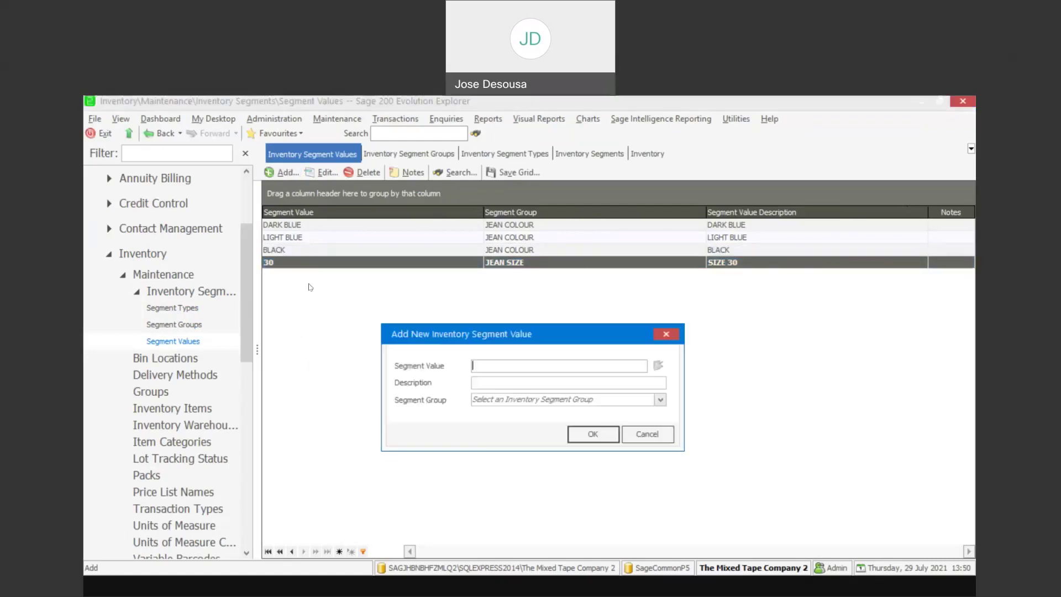
type("32")
left_click(496, 379)
type("SIZE 32")
left_click(660, 399)
left_click(597, 440)
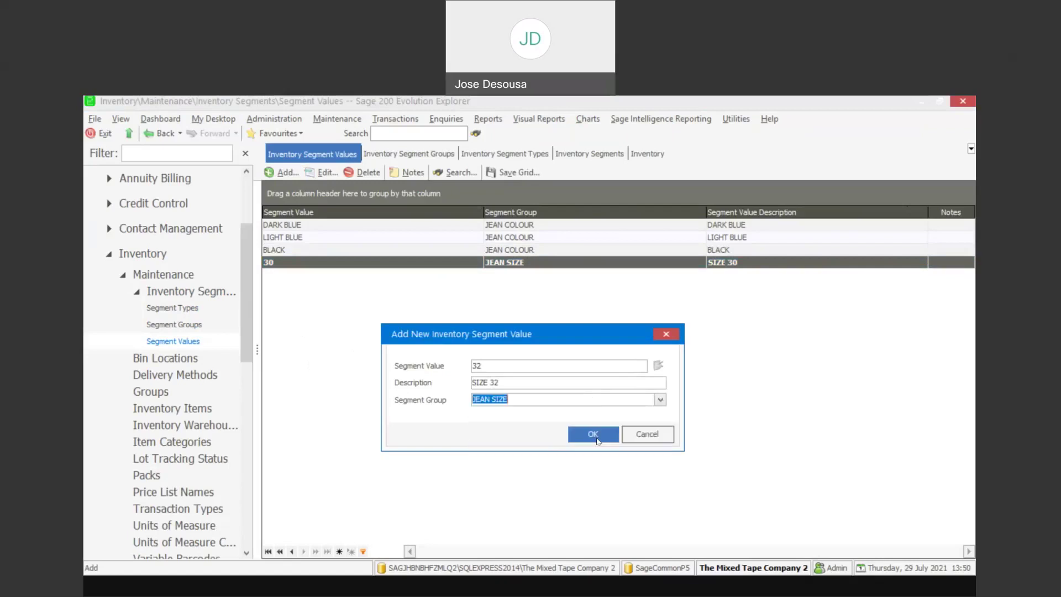
left_click(597, 440)
Add segment value 34, described SIZE 34, in the JEAN SIZE group
left_click(281, 173)
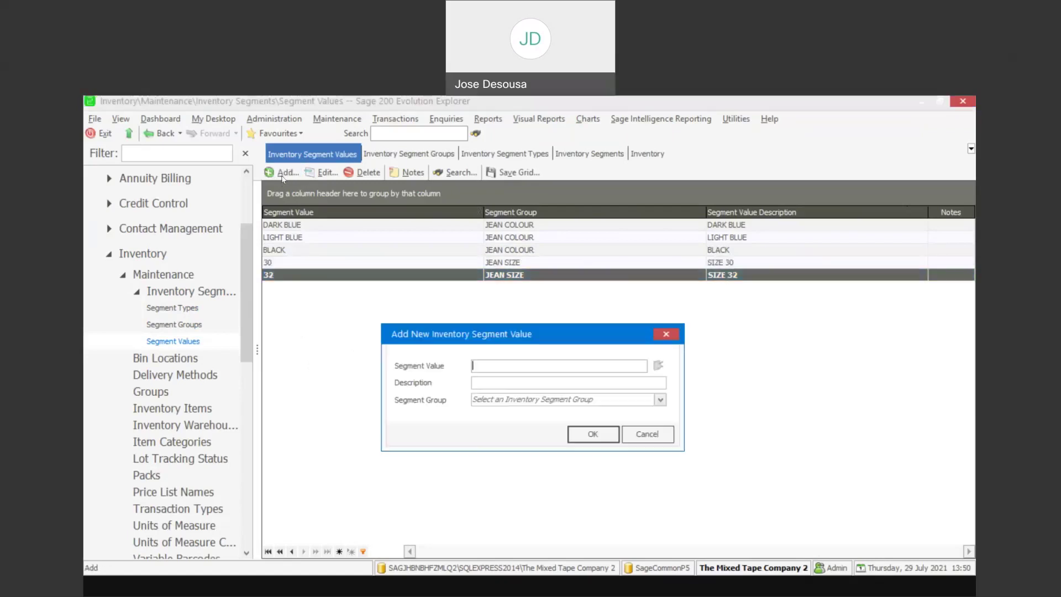
type("34")
left_click(492, 381)
type("SIZE 34")
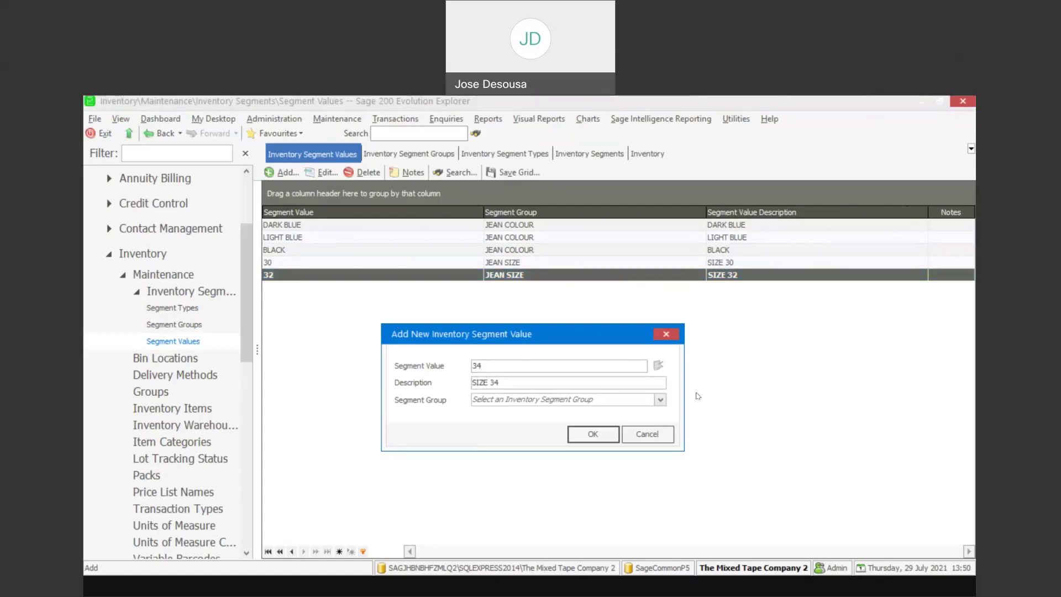
left_click(660, 400)
left_click(591, 440)
left_click(593, 441)
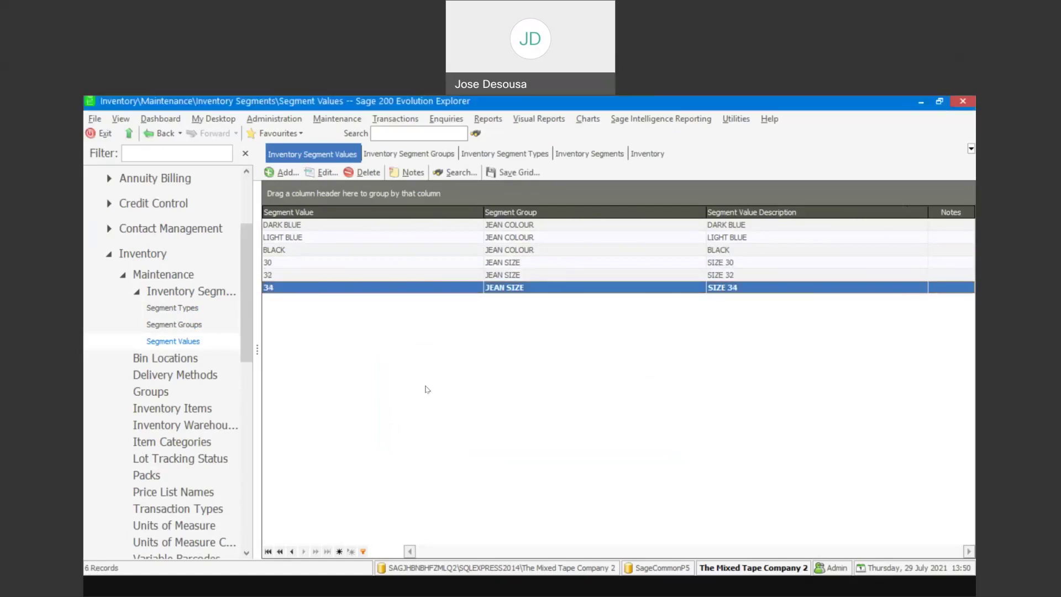
left_click(284, 172)
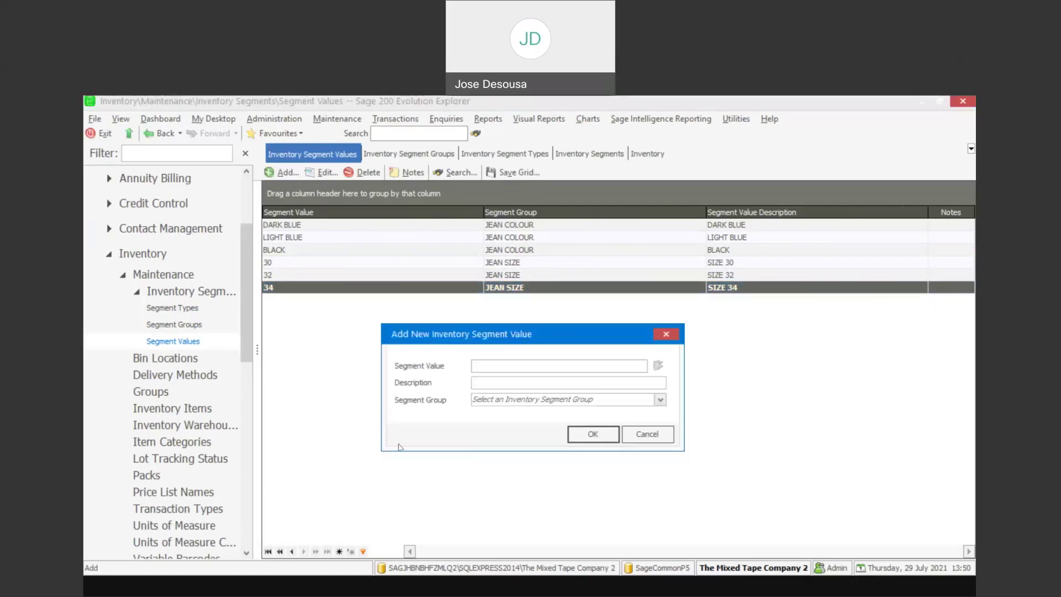
Add STRAIGHT, described STRAIGHT FIT, to the JEAN STYLE group
type("STRAIGHTSTRAIGH")
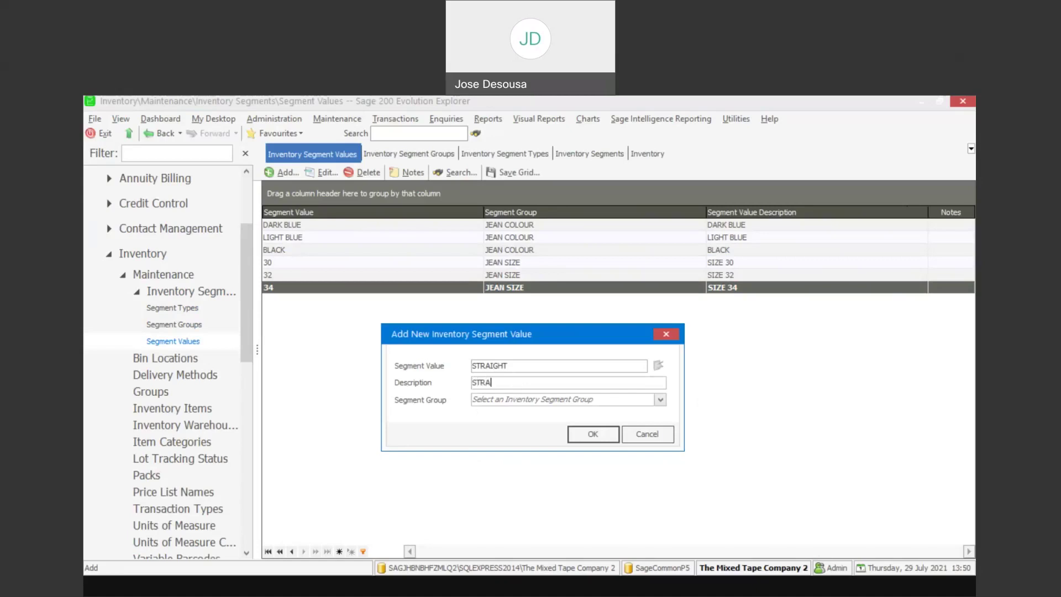
type("T FIT")
left_click(660, 399)
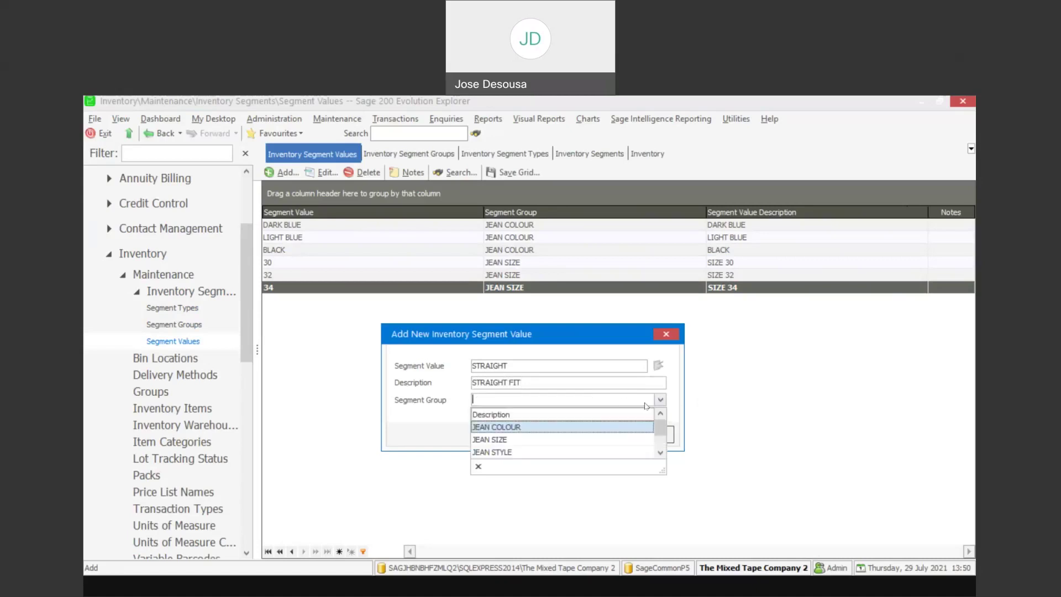
left_click(535, 452)
left_click(578, 439)
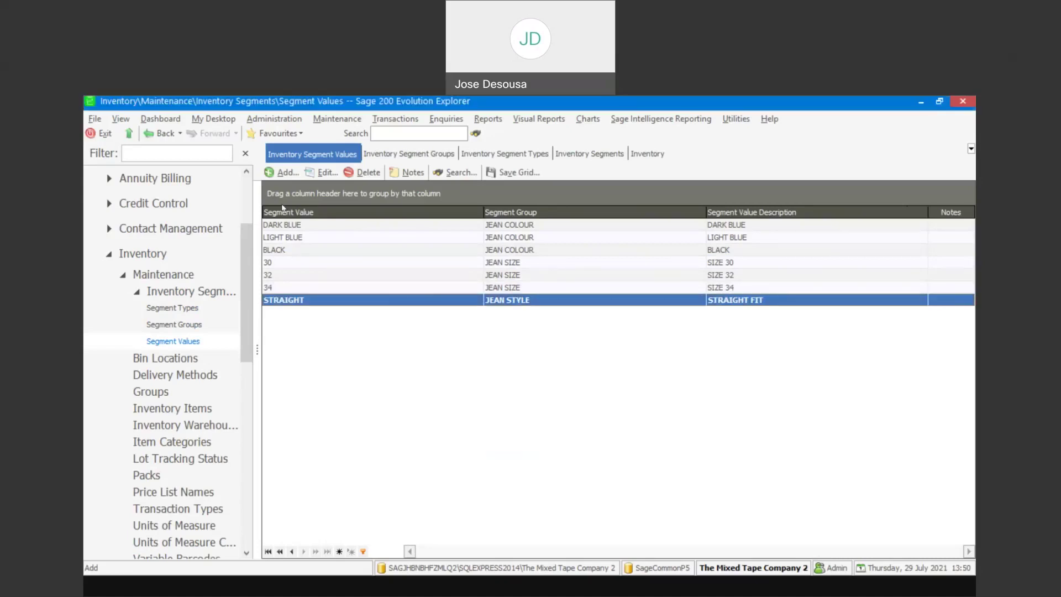
Add SKINNY, described SKINNY FIT, to the JEAN STYLE group
left_click(281, 173)
type("S")
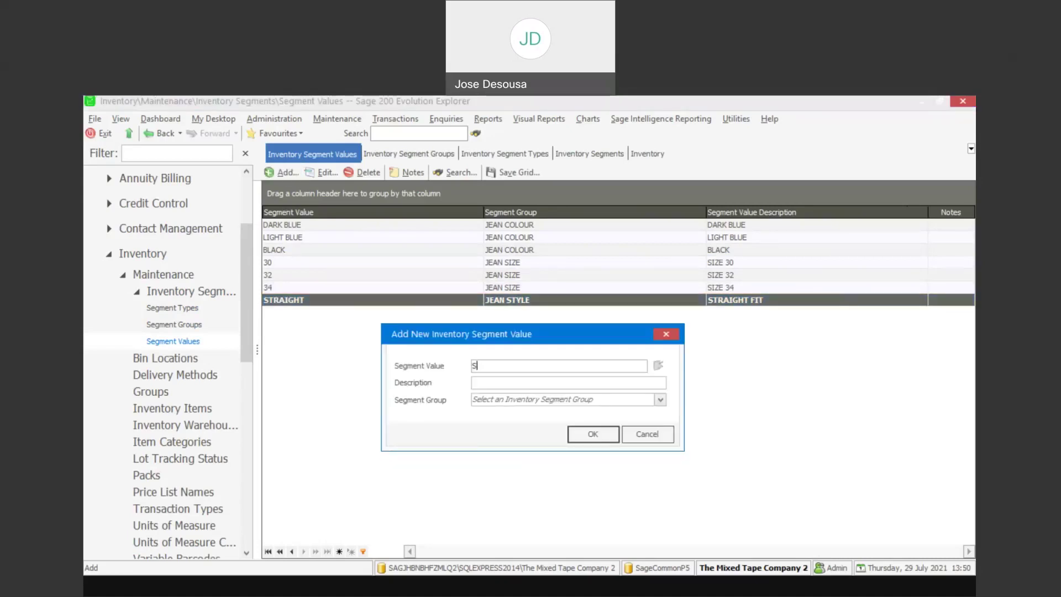
type("KINNY")
left_click(489, 379)
type("SKINNY FIT")
left_click(660, 399)
left_click(575, 451)
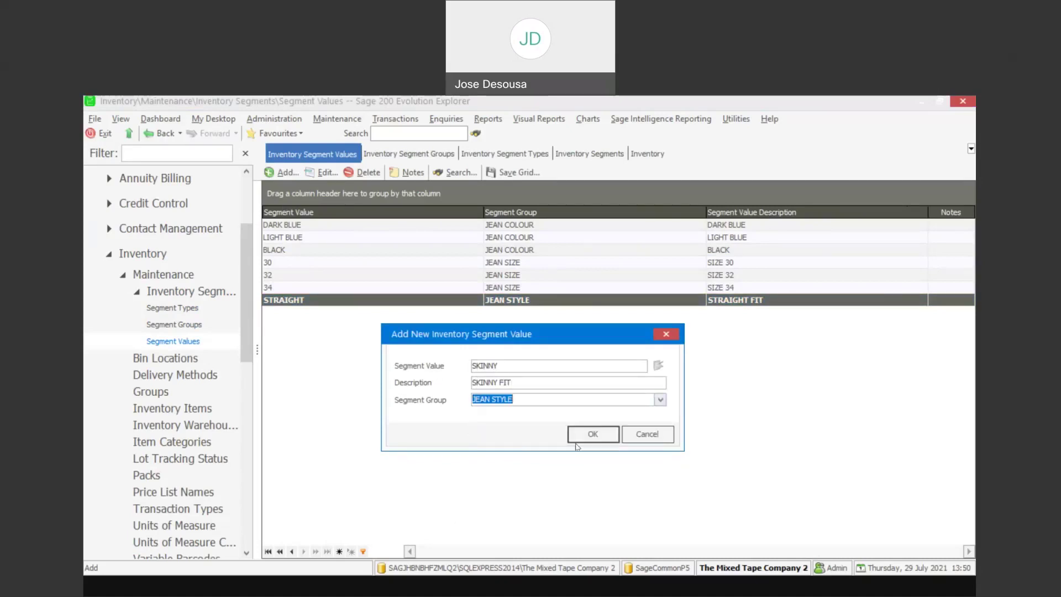
left_click(576, 441)
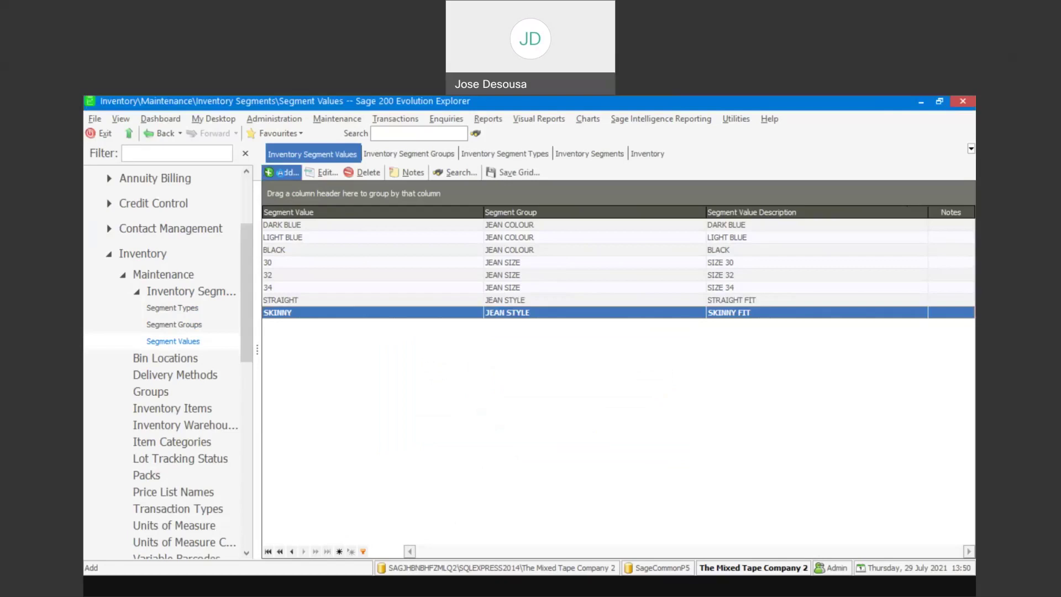
Add RELAXED, described RELAXED FIT, to the JEAN STYLE group
left_click(279, 172)
type("RELAXED")
left_click(478, 380)
type("RE")
type("ED")
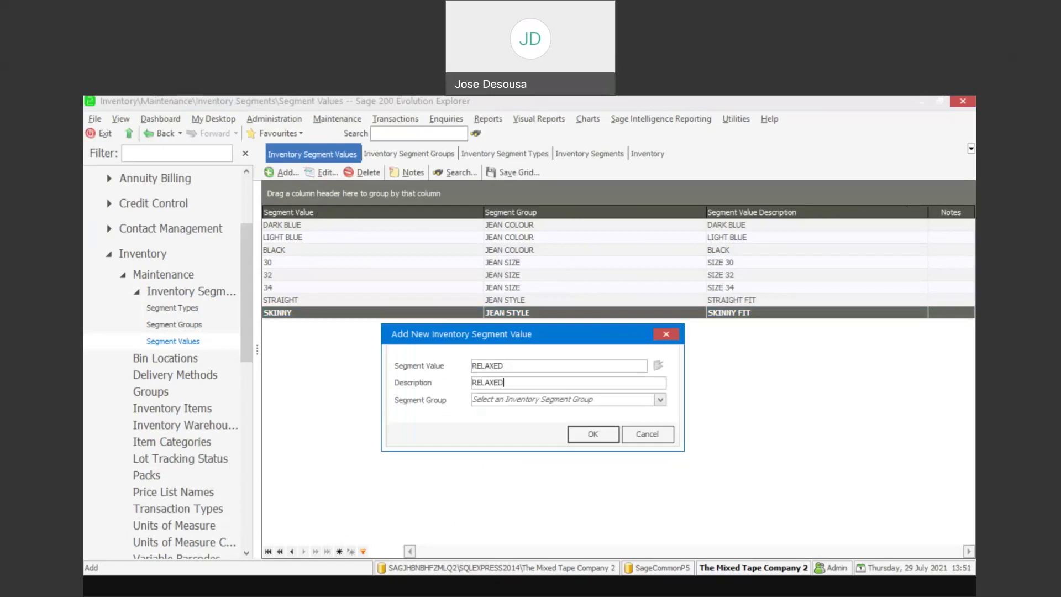
type(" FIT")
left_click(660, 400)
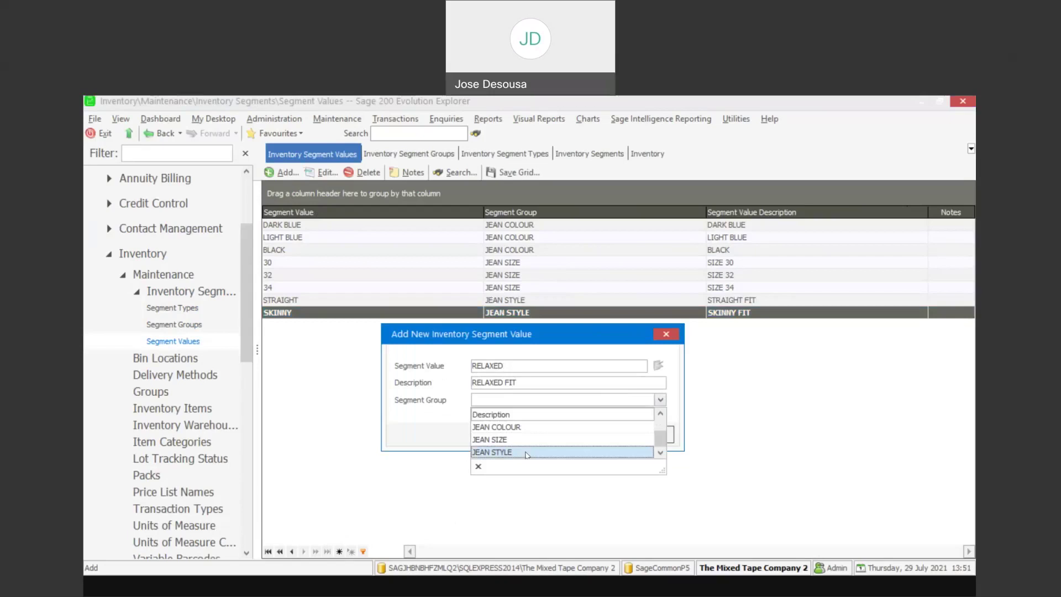
left_click(552, 452)
left_click(593, 440)
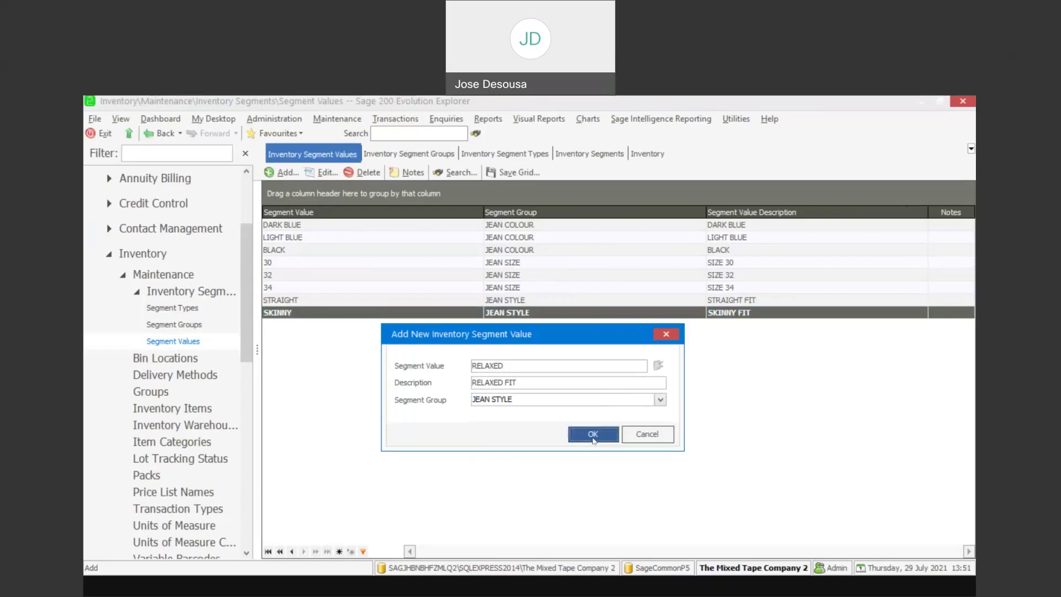
left_click(213, 312)
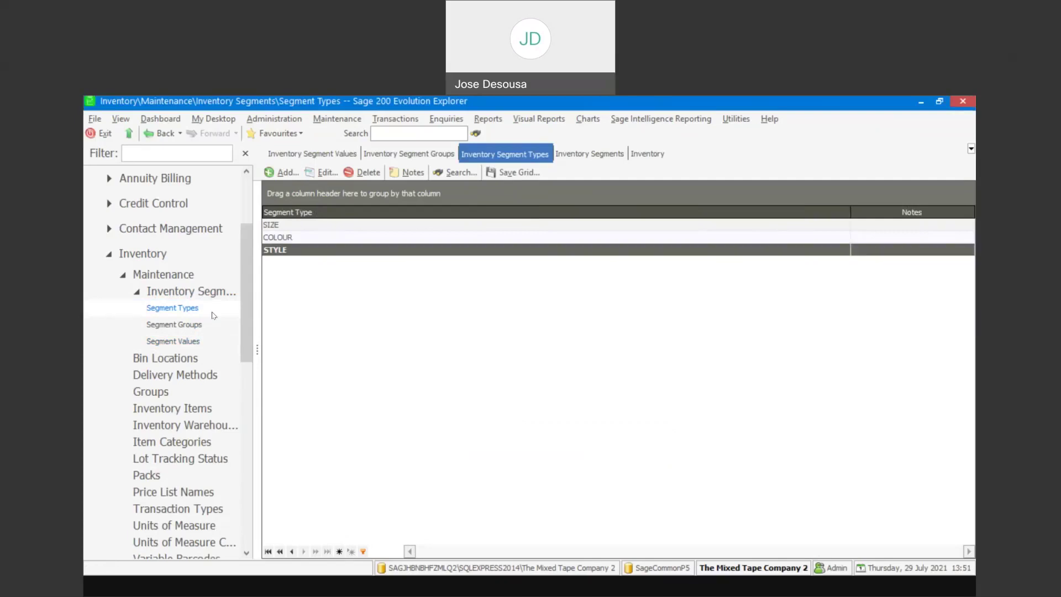
Review the segment groups and all 9 segment values, then go to Inventory Maintenance
left_click(188, 325)
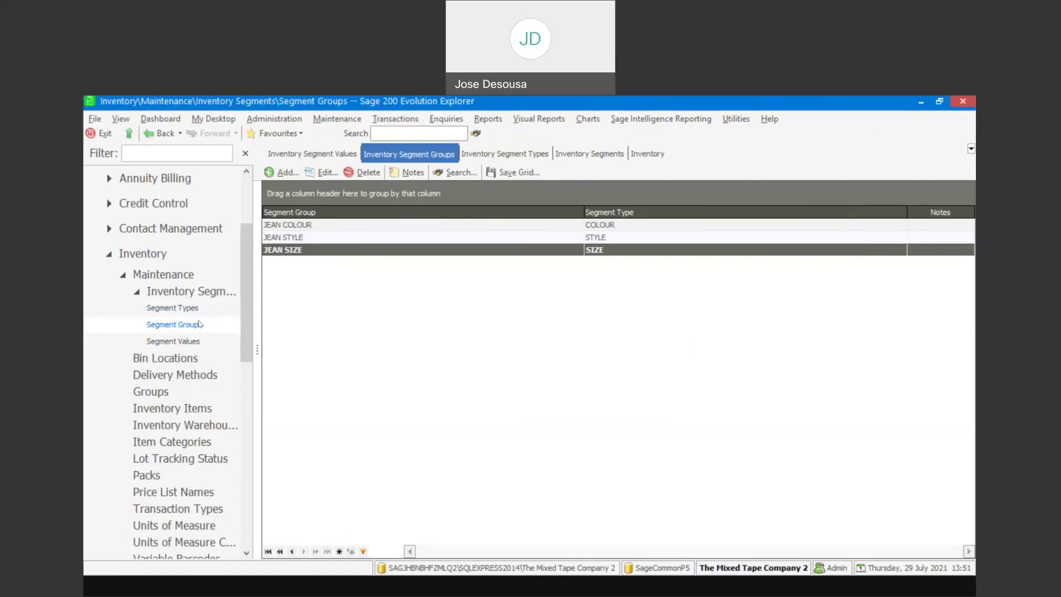
left_click(197, 341)
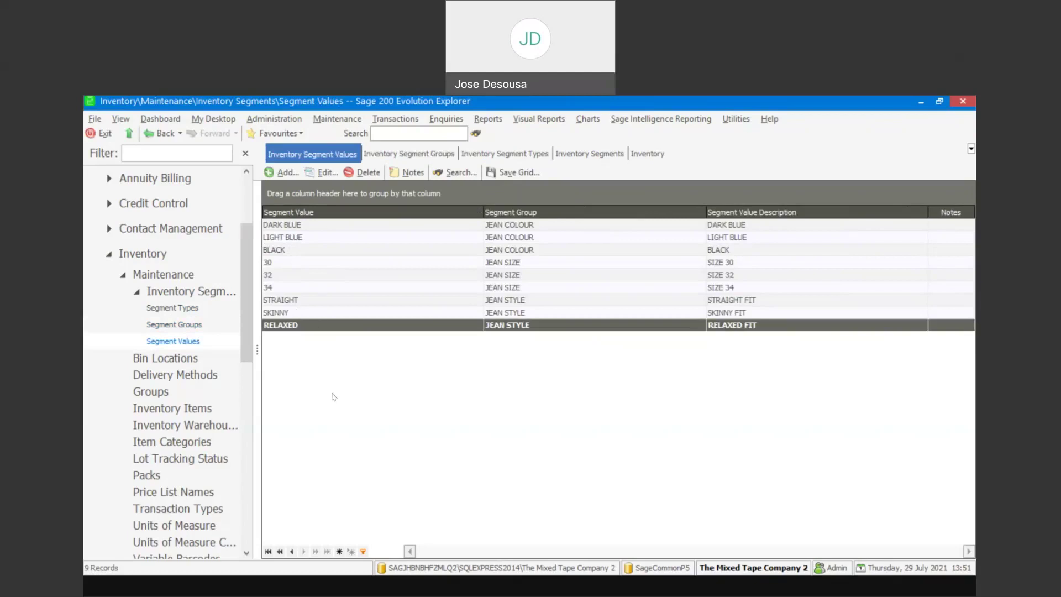
left_click(176, 374)
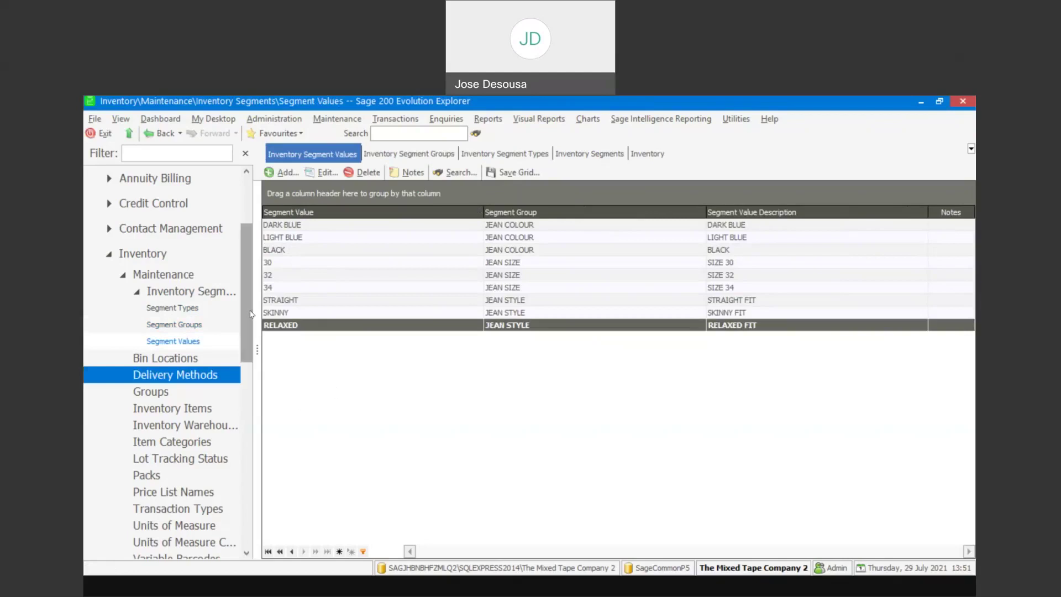
left_click(208, 276)
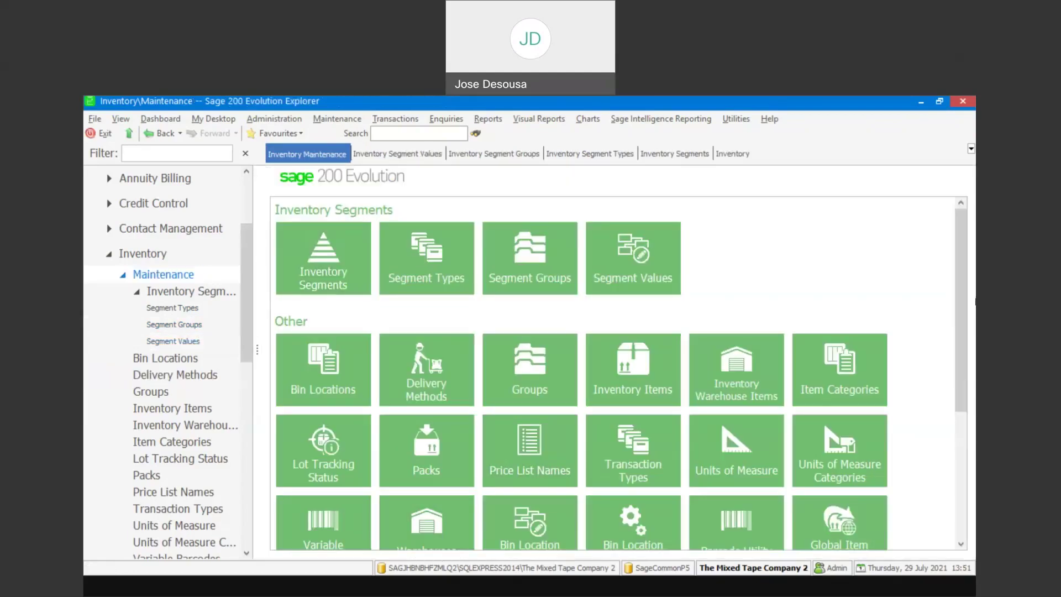
In Inventory Defaults, assign SIZE, COLOUR and STYLE to segments 1, 2 and 3 and save
scroll(963, 301, "down", 3)
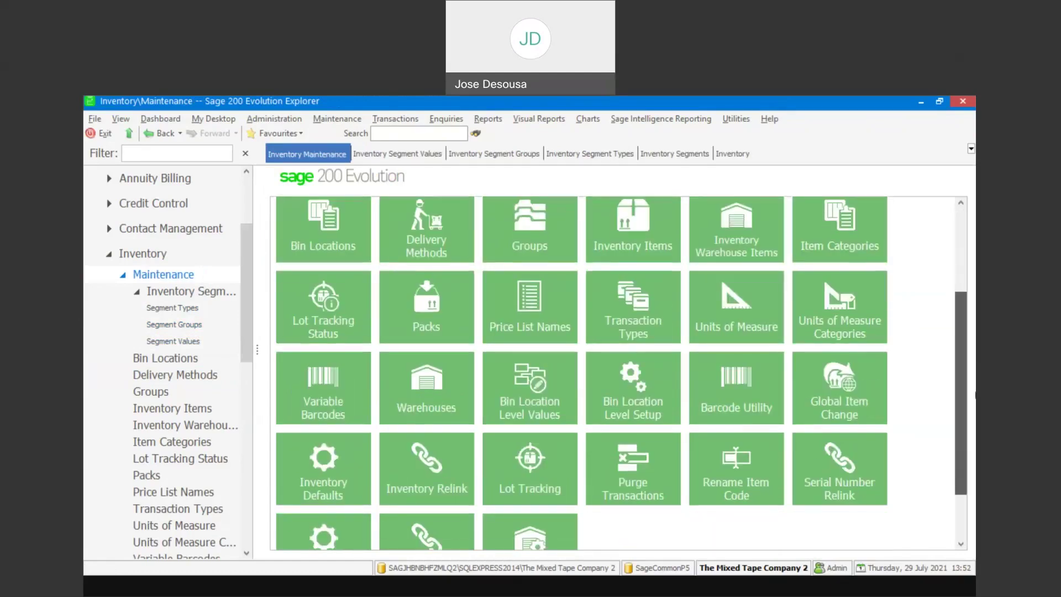
left_click(323, 442)
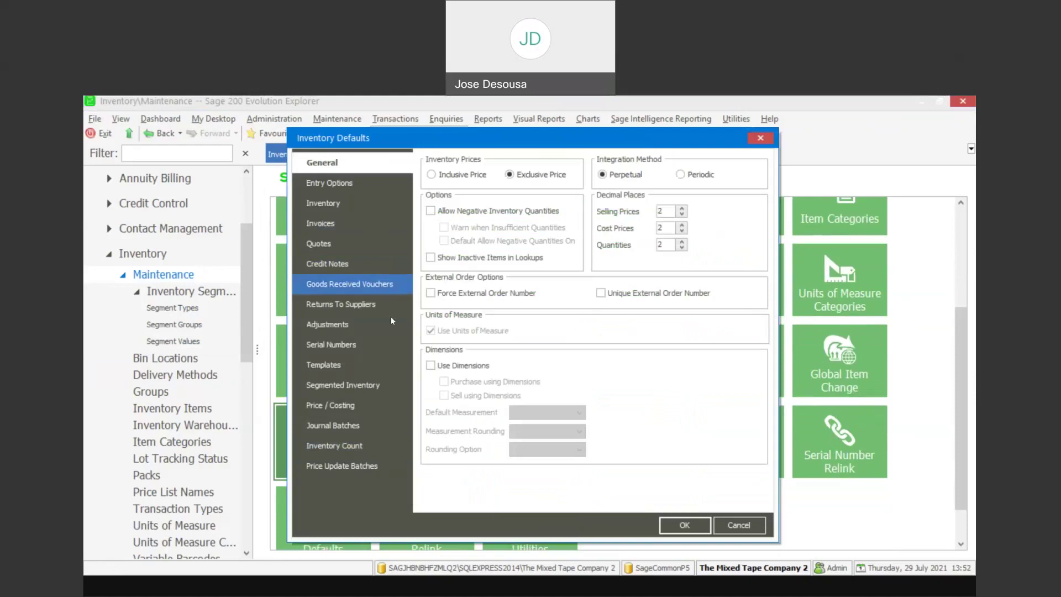
left_click(379, 384)
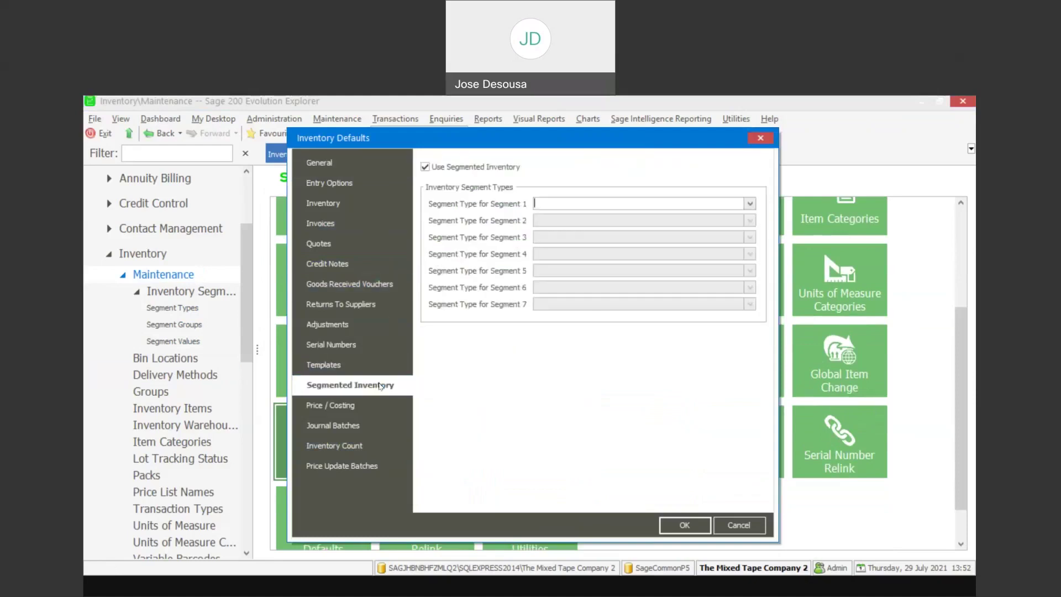
left_click(750, 204)
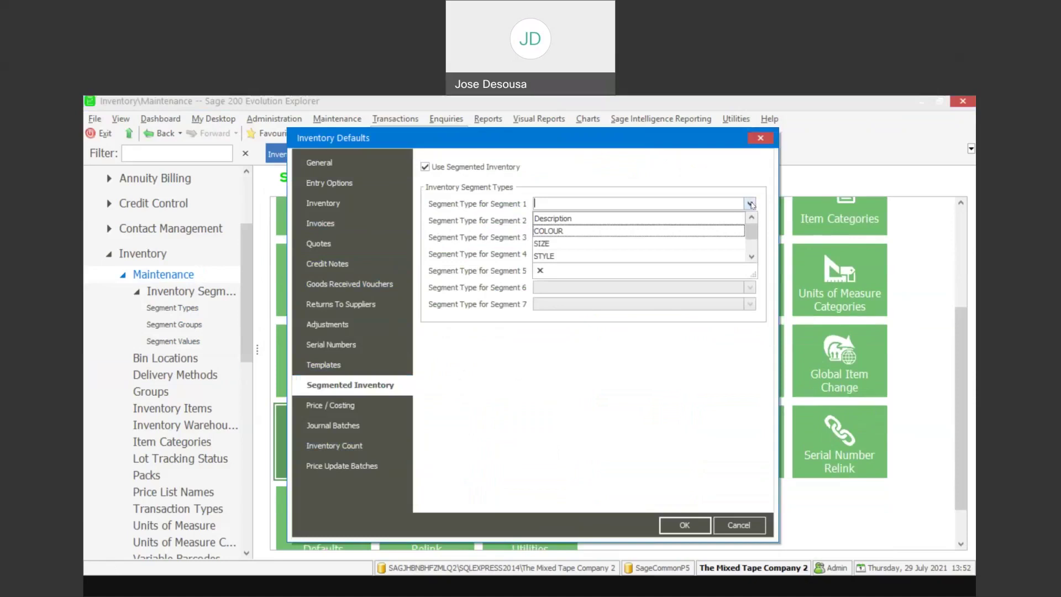
left_click(619, 244)
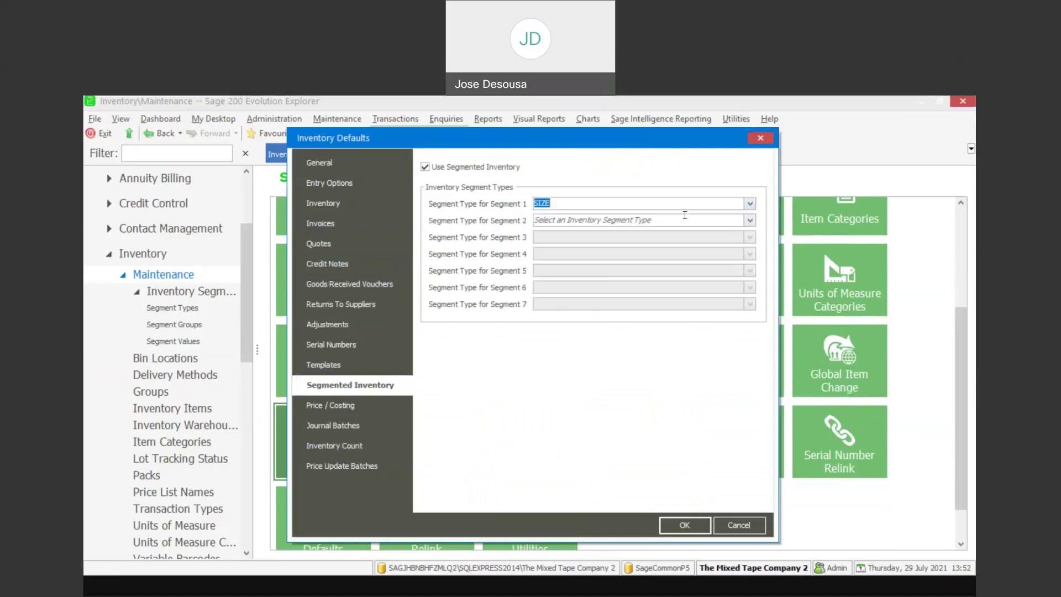
left_click(749, 220)
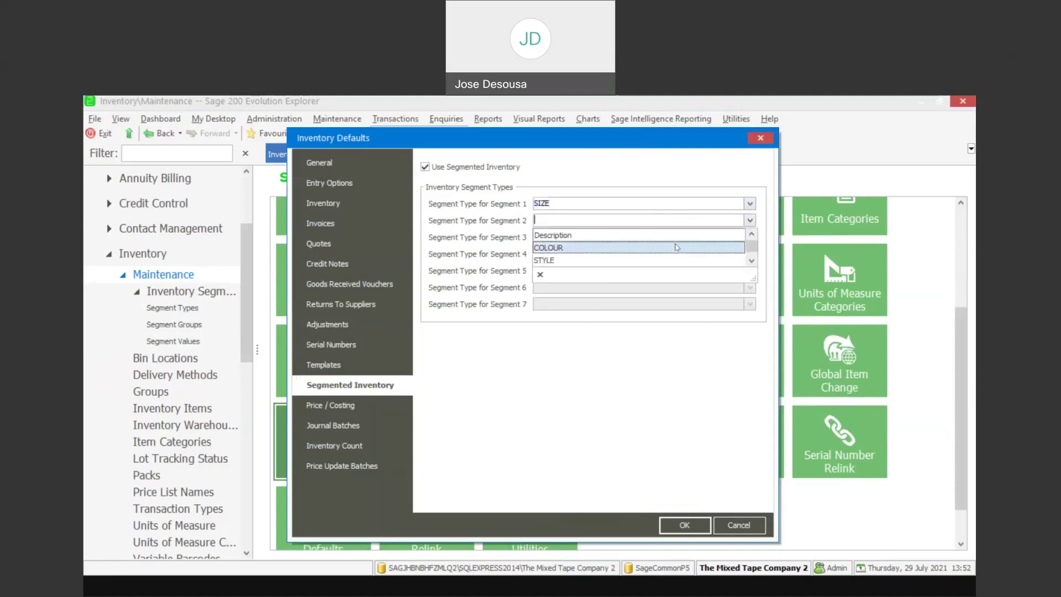
left_click(675, 246)
left_click(750, 237)
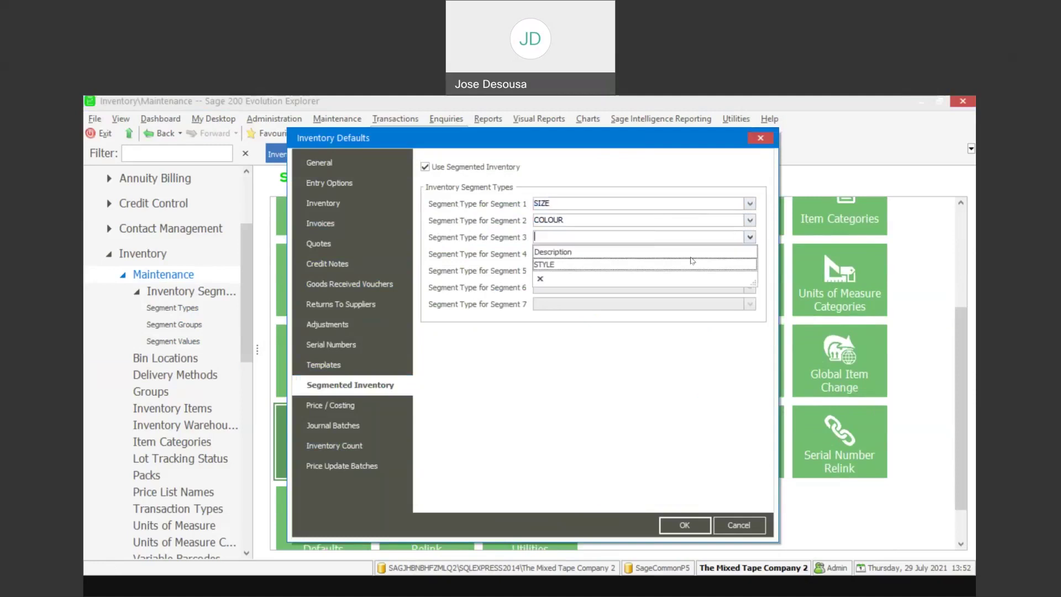
left_click(673, 262)
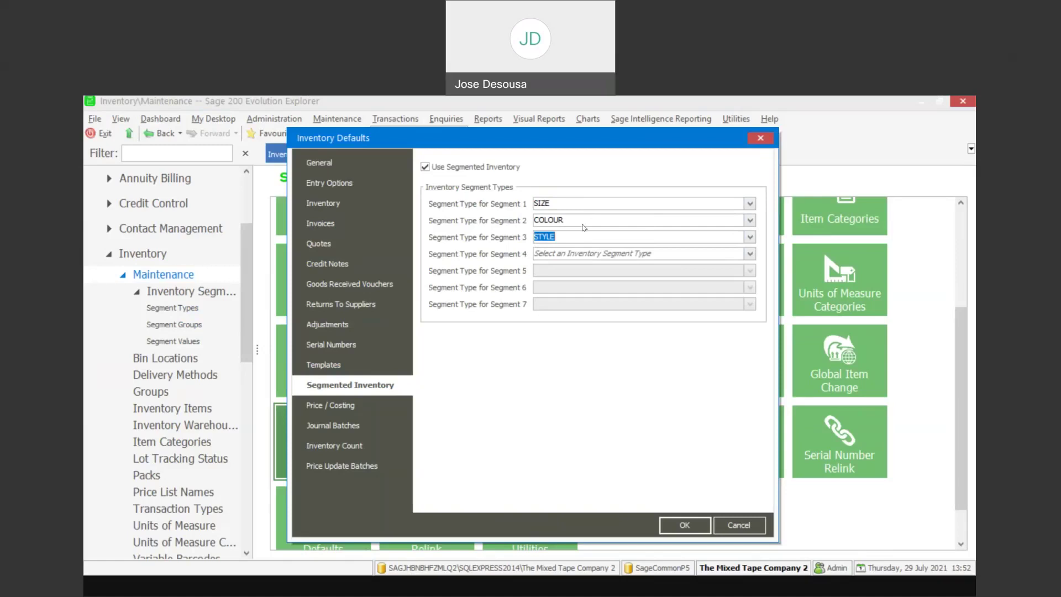
left_click(677, 526)
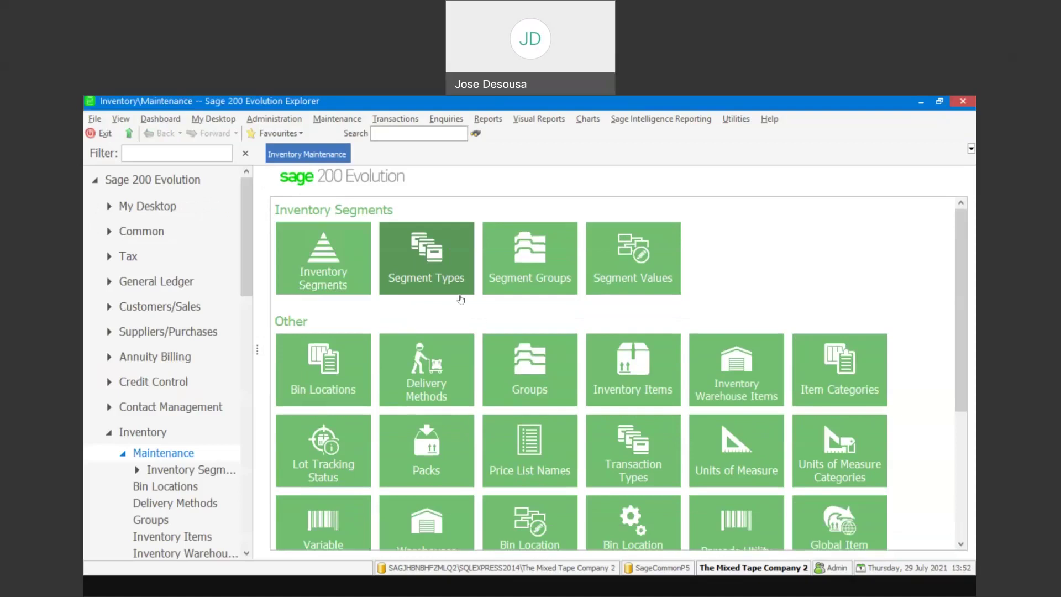
Add a new inventory item with code JEANS1 and mark it as a segmented item
left_click(626, 365)
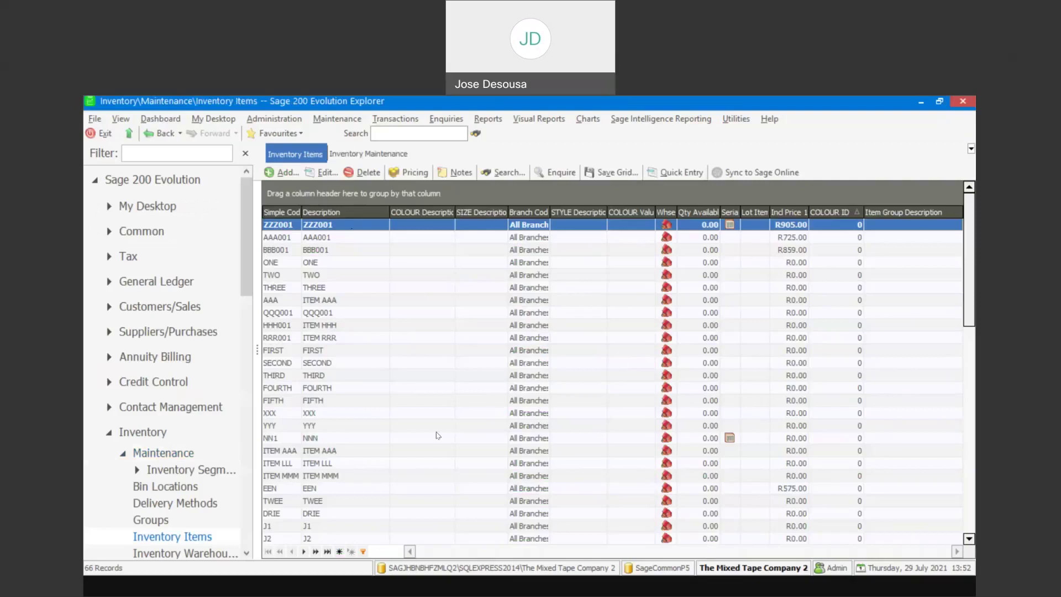
left_click(285, 173)
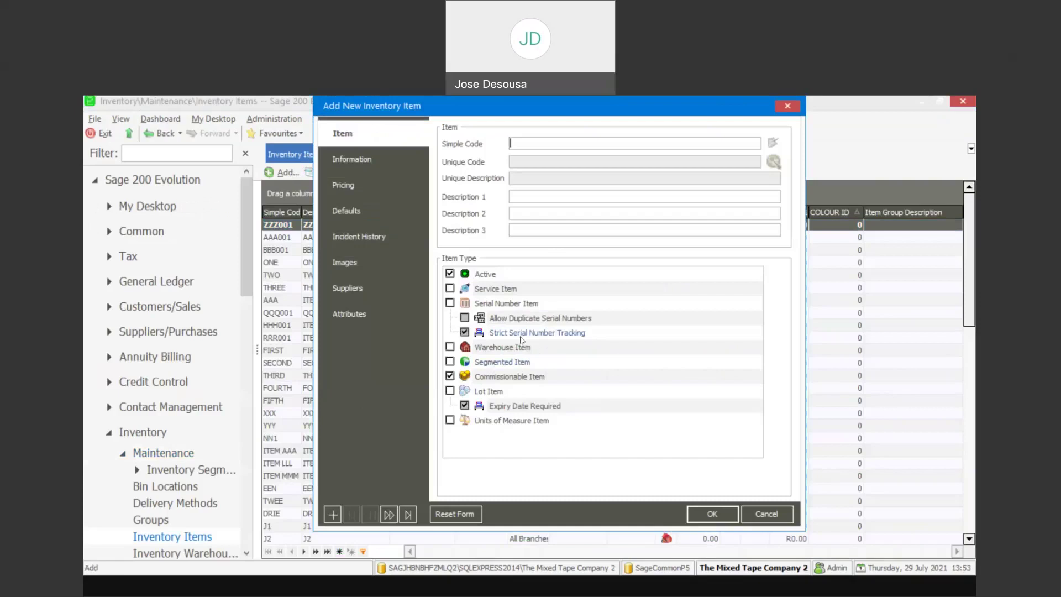
type("JEANS1")
left_click(450, 363)
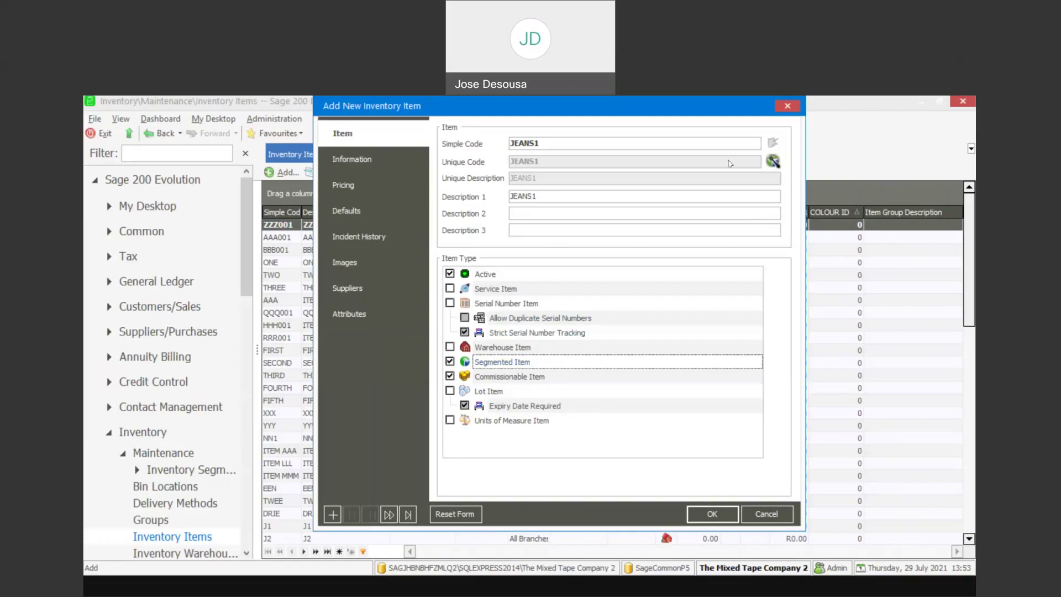
In the segmented items wizard, choose JEAN SIZE 30 and JEAN COLOUR LIGHT BLUE
left_click(773, 162)
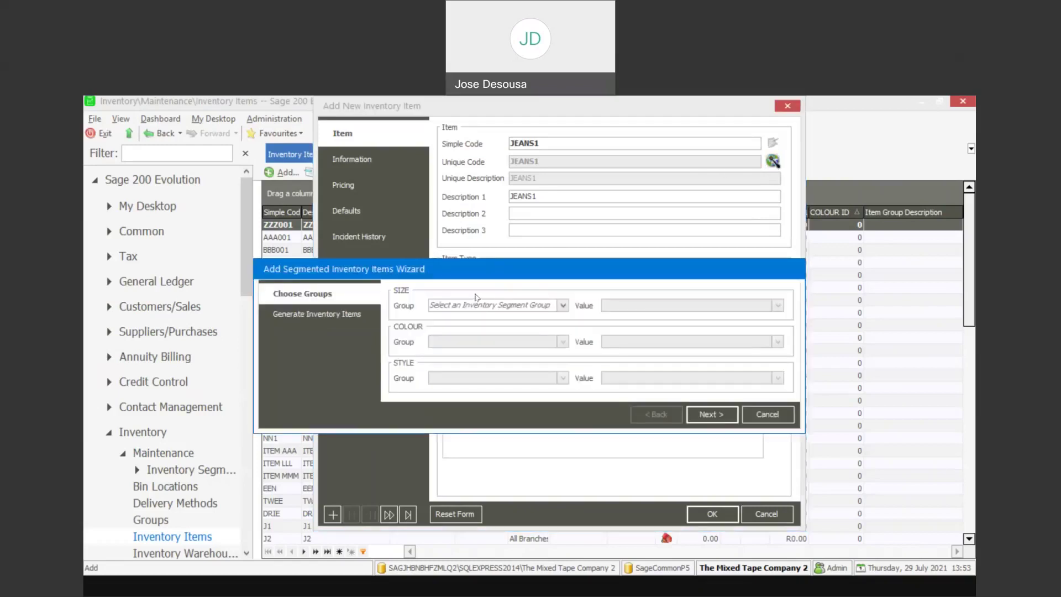
left_click(563, 306)
left_click(532, 332)
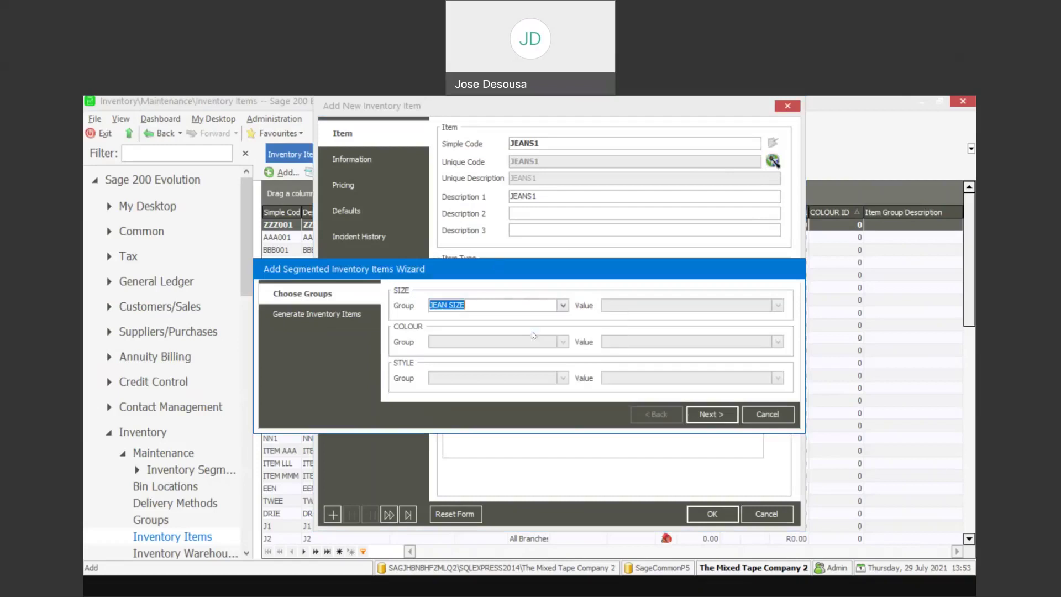
left_click(777, 305)
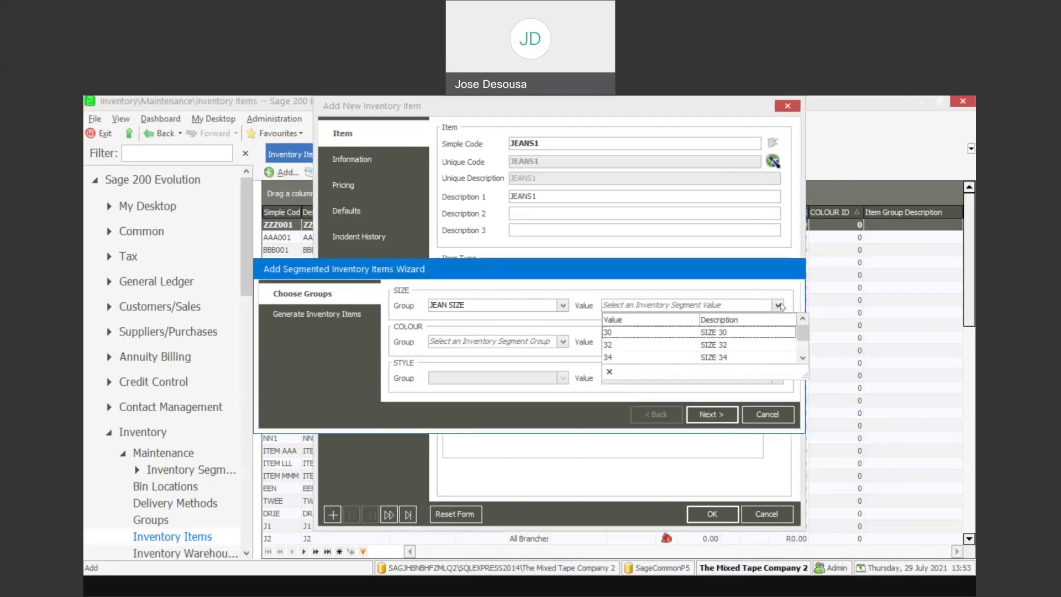
left_click(740, 332)
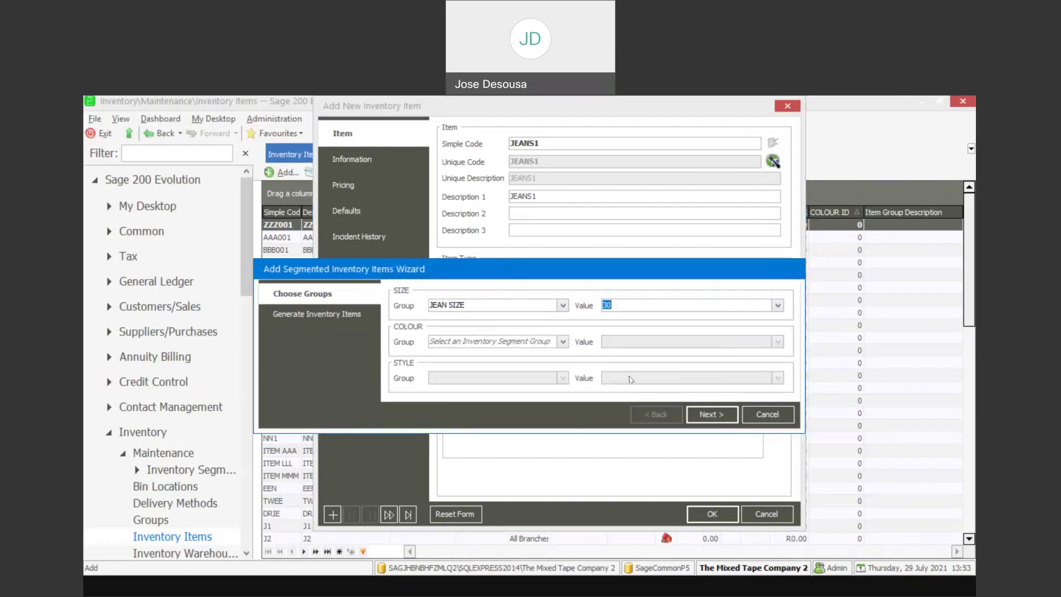
left_click(563, 341)
left_click(459, 365)
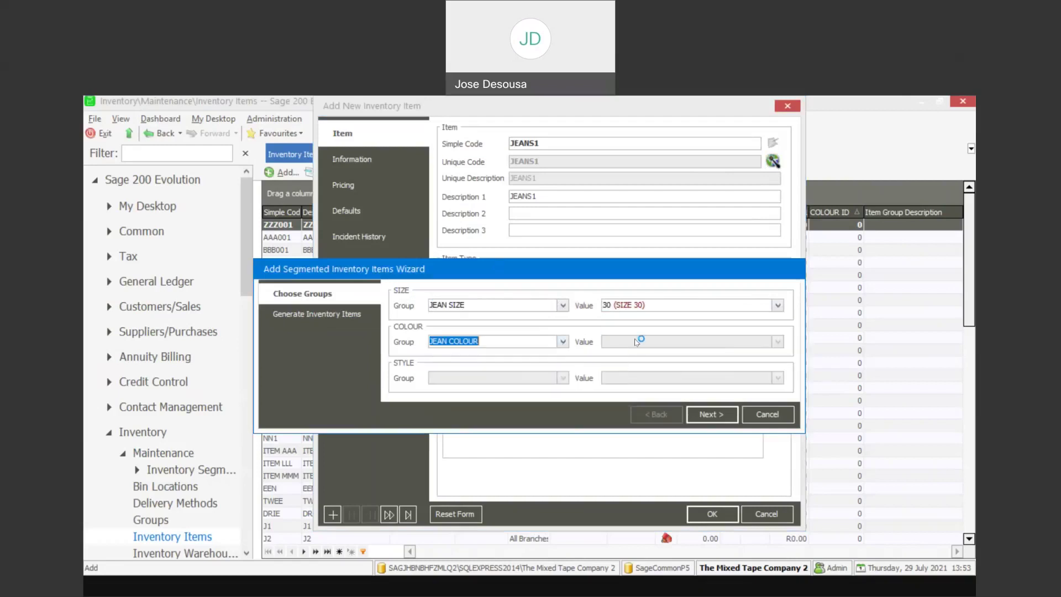
left_click(777, 340)
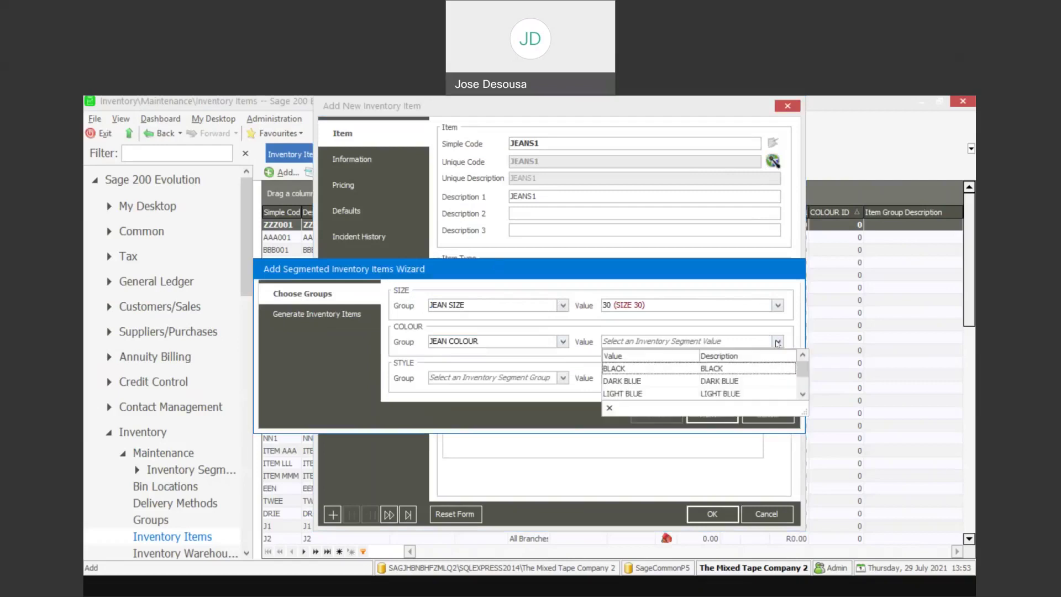
left_click(724, 393)
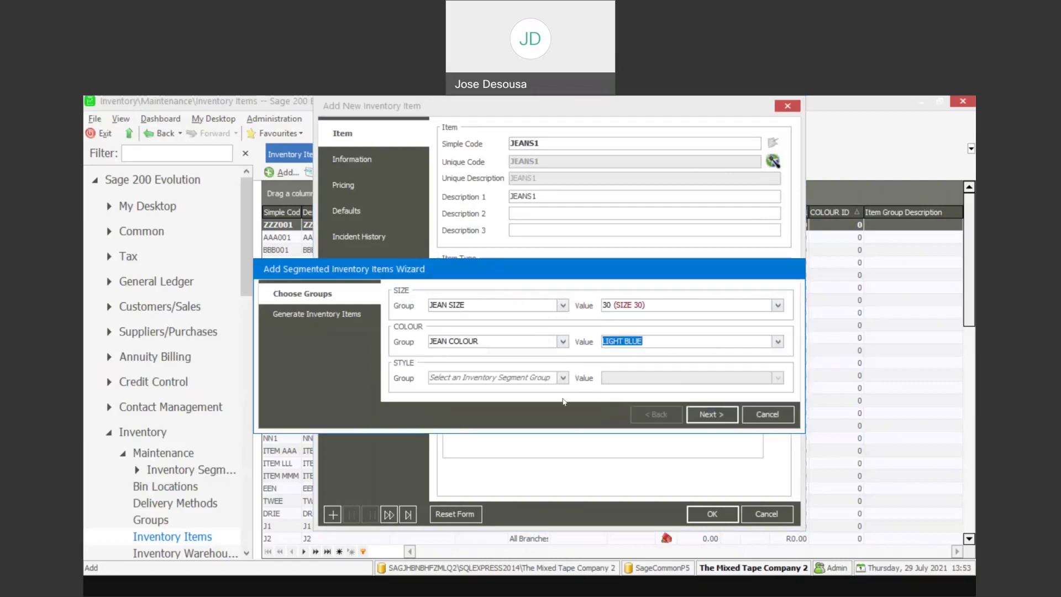
Choose JEAN STYLE RELAXED and generate the 30/LIGHT BLUE/RELAXED variant
left_click(563, 379)
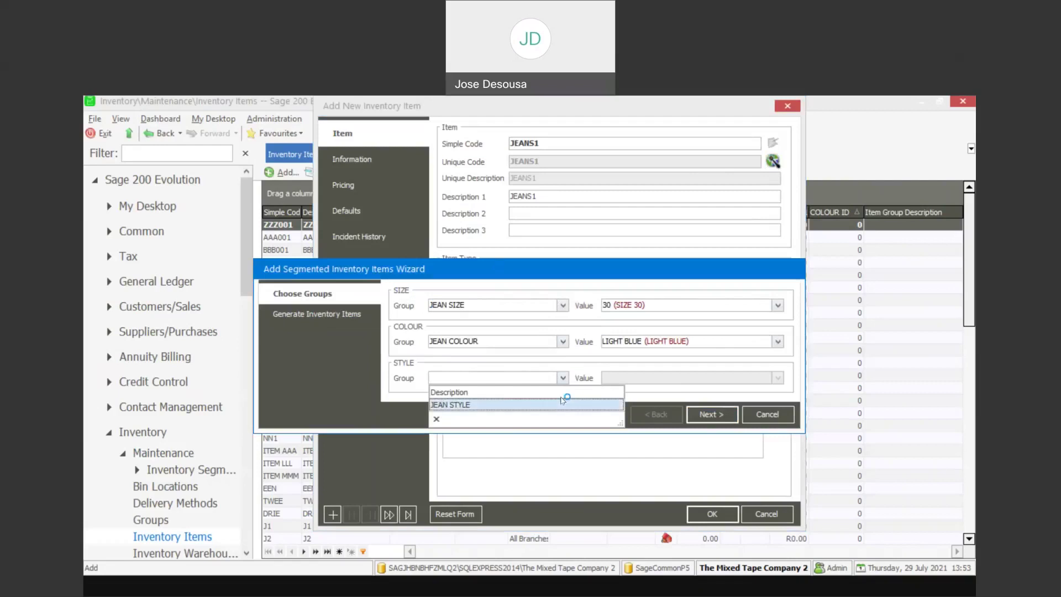
left_click(563, 404)
left_click(779, 377)
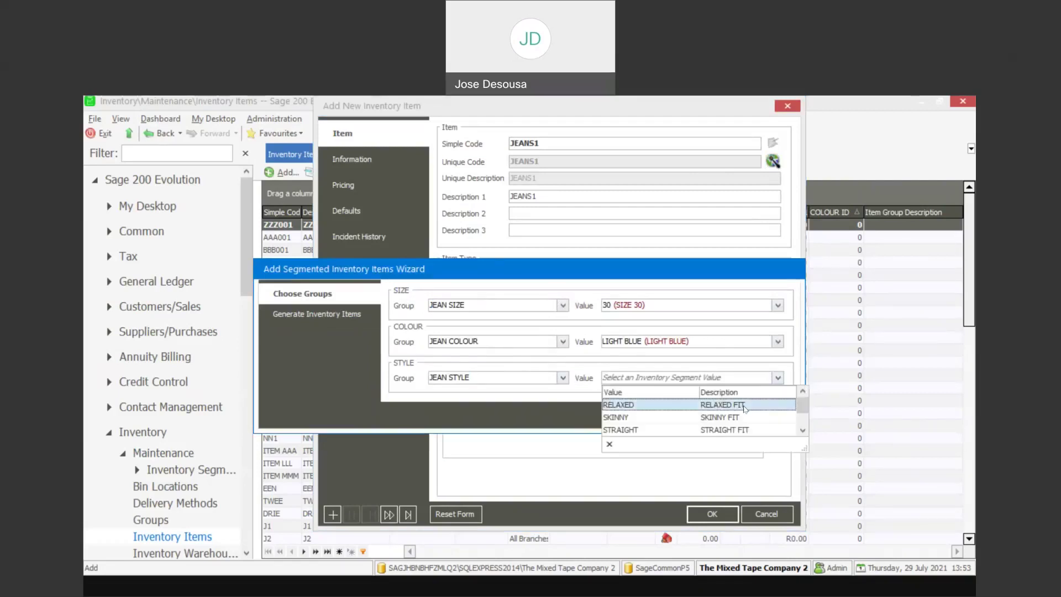
left_click(741, 403)
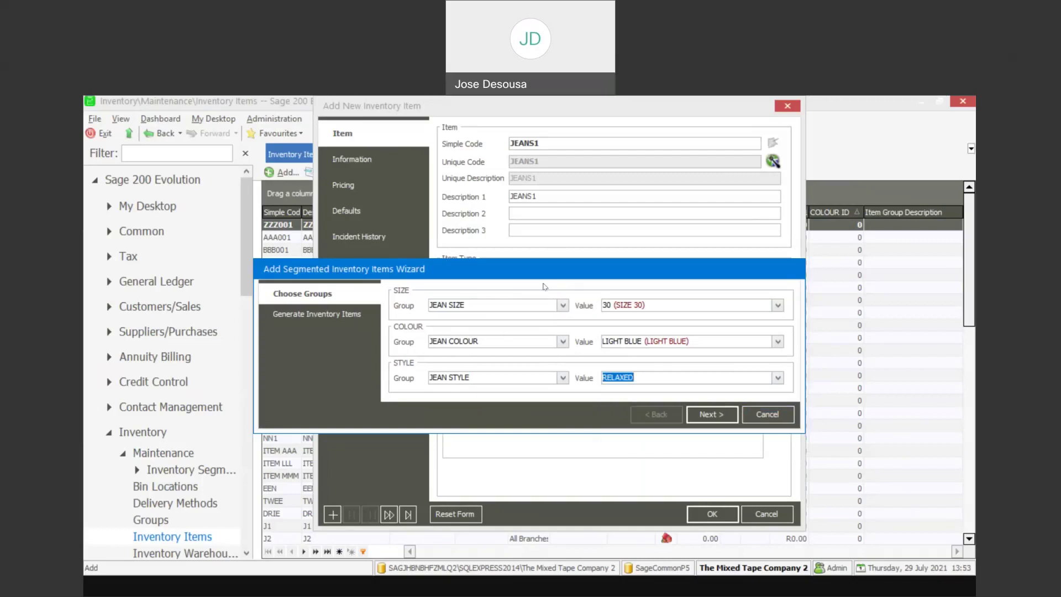
left_click(715, 411)
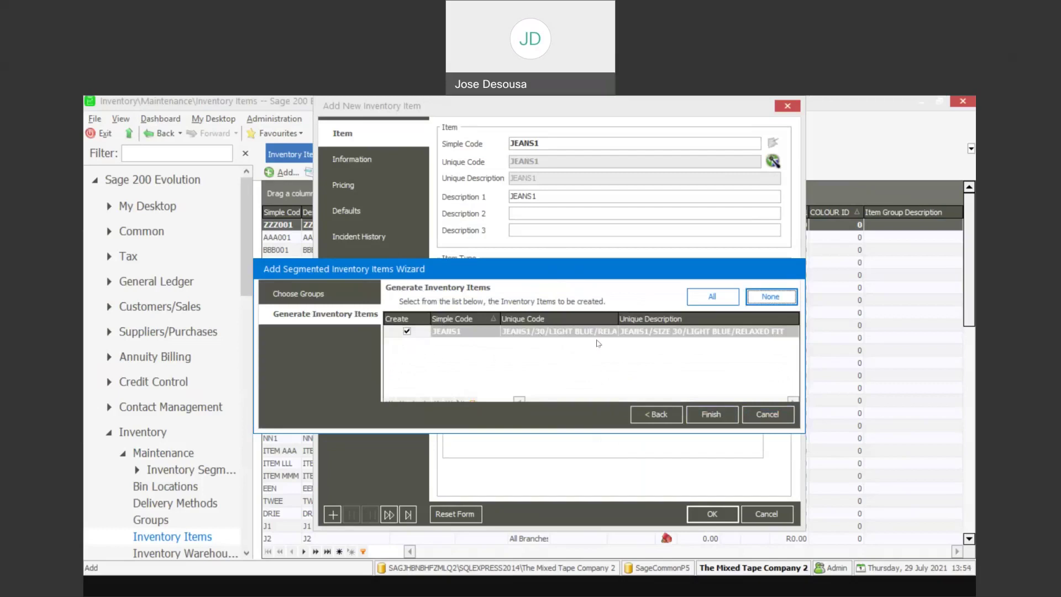
left_click(711, 414)
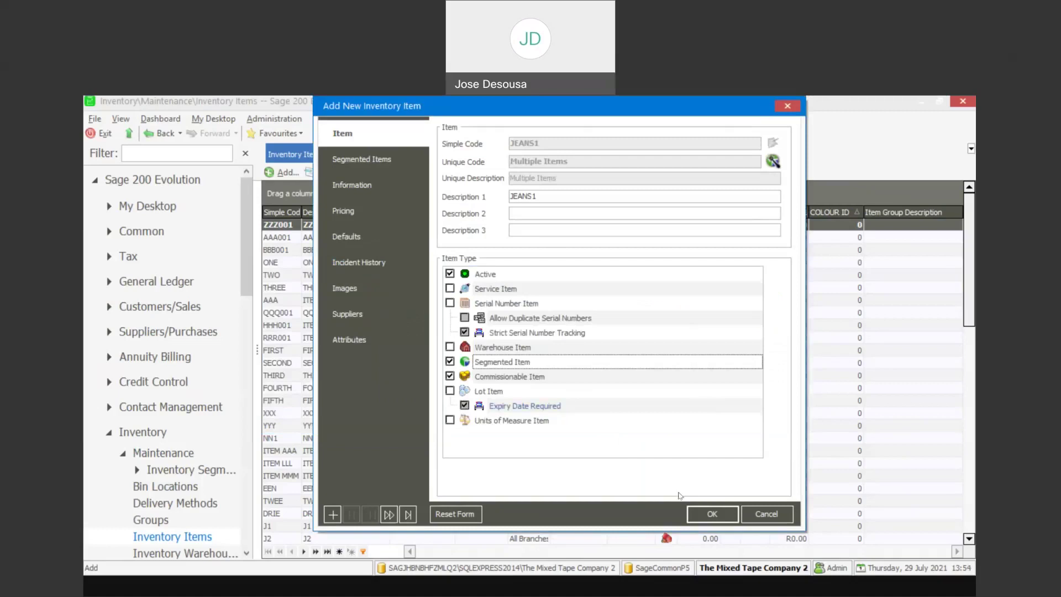
Save JEANS1 and accept its generated 30/LIGHT BLUE/RELAXED variant details
left_click(693, 511)
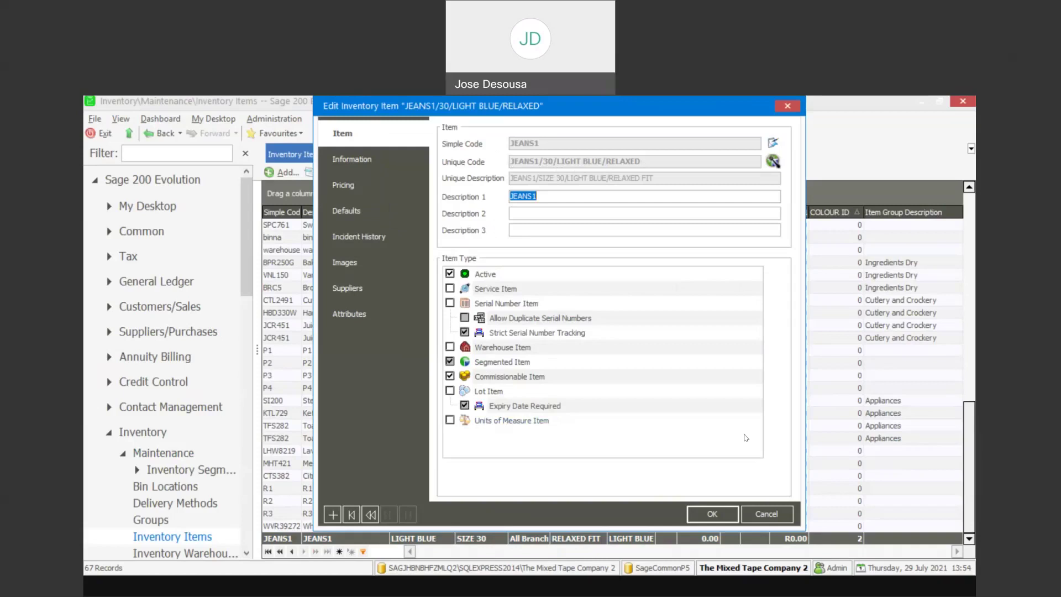
left_click(711, 514)
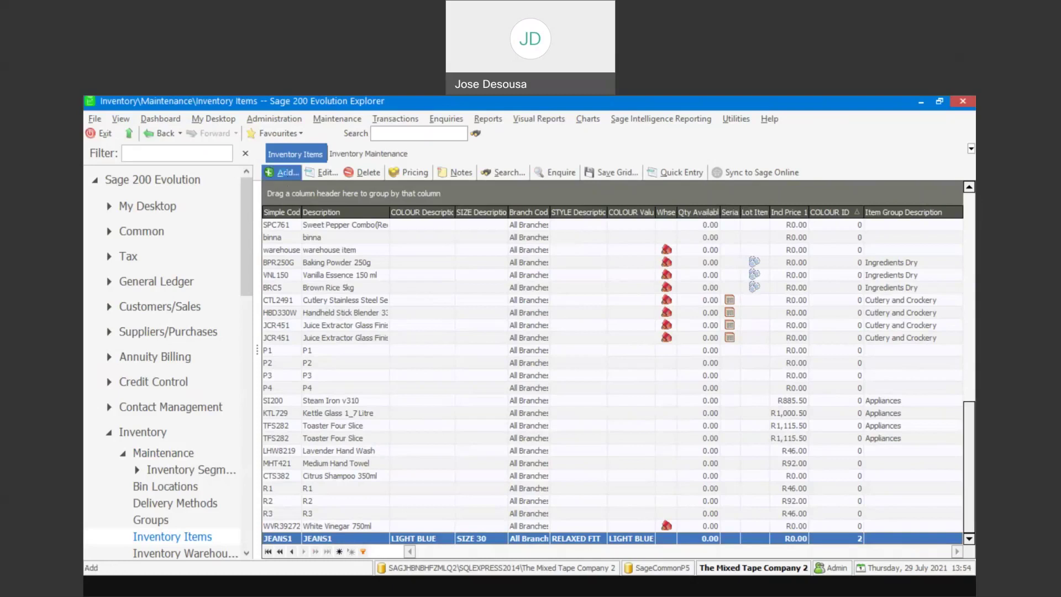
Add a new inventory item coded JEANS2 as a segmented item and start its wizard
left_click(288, 176)
type("JEANS2")
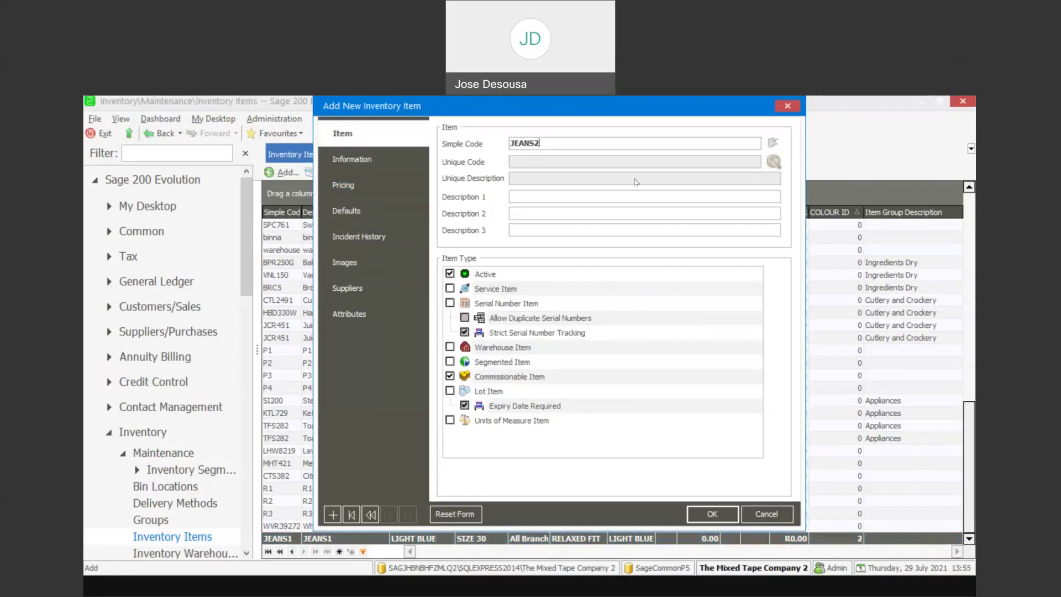
left_click(450, 362)
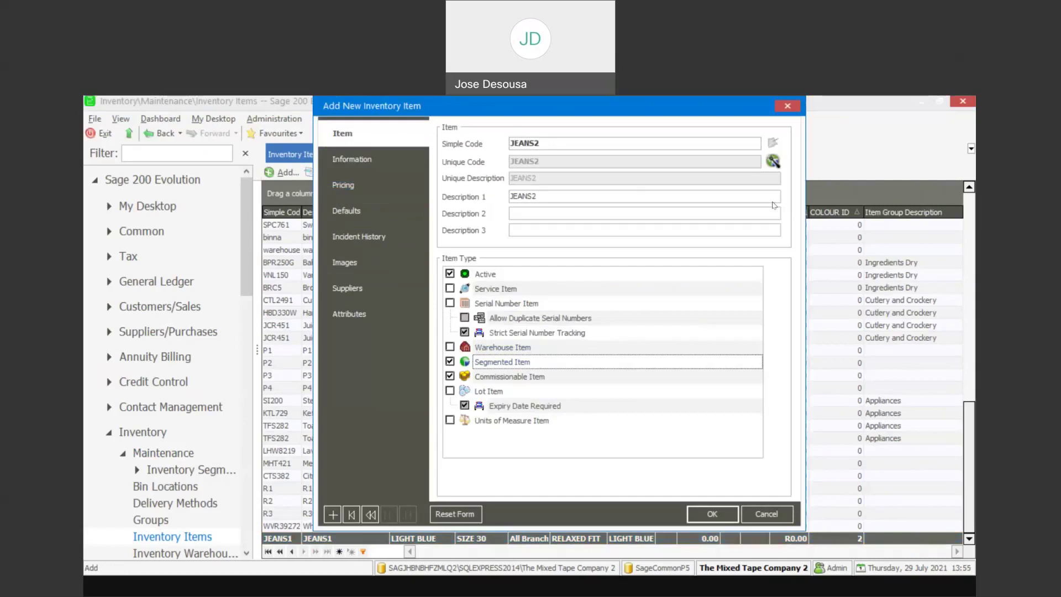
left_click(774, 161)
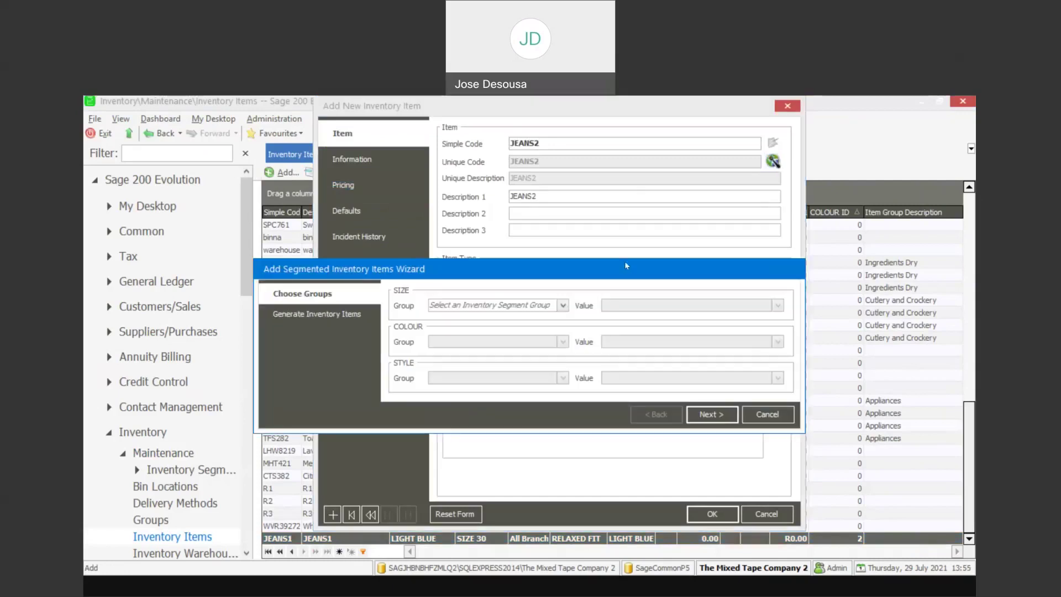
Assign the JEAN SIZE, JEAN COLOUR and JEAN STYLE groups and list every combination
left_click(563, 306)
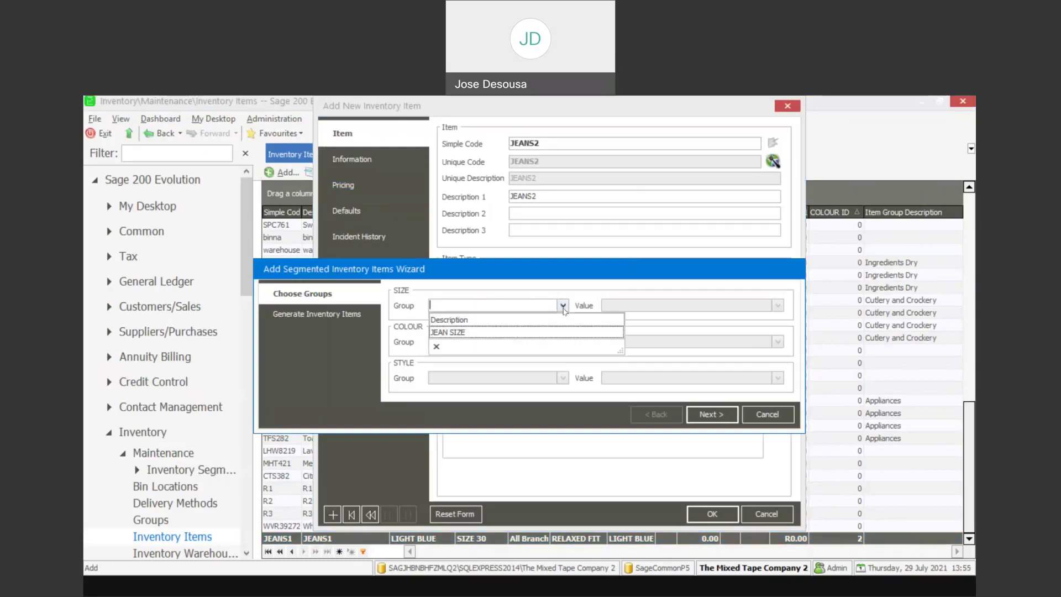
left_click(524, 332)
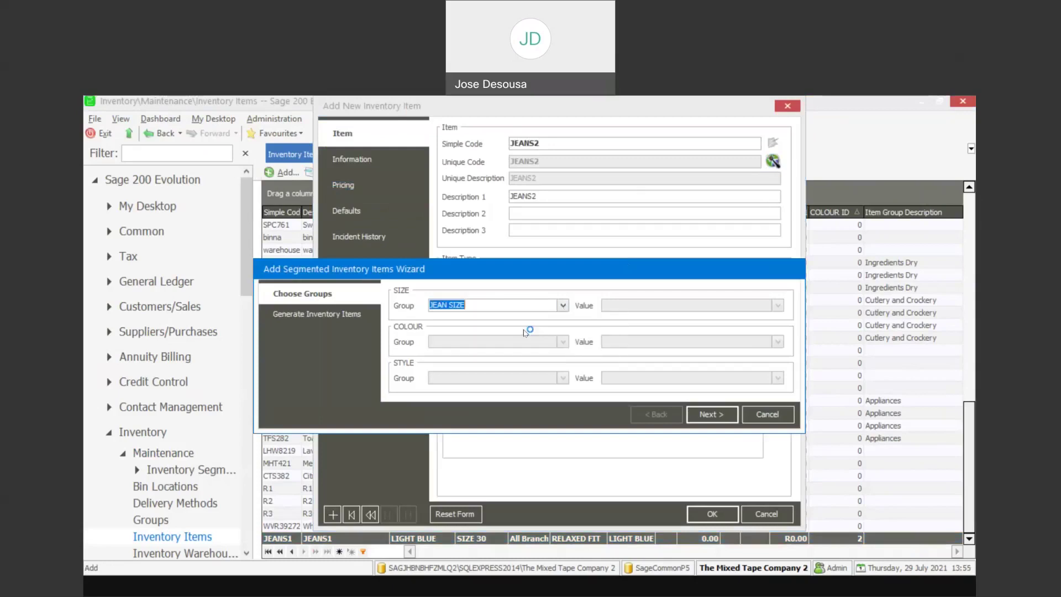
left_click(563, 342)
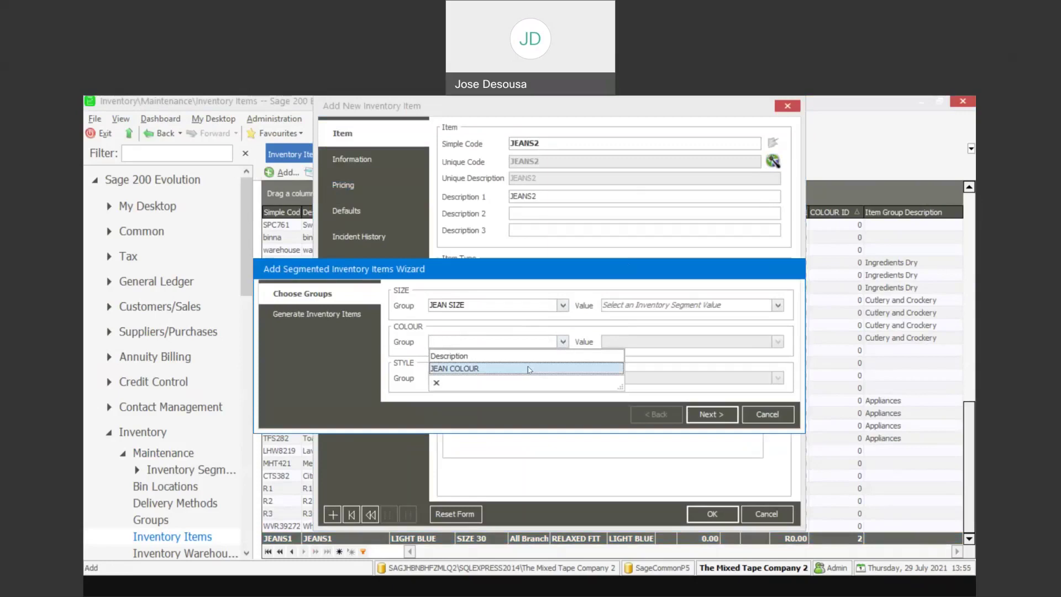
left_click(558, 368)
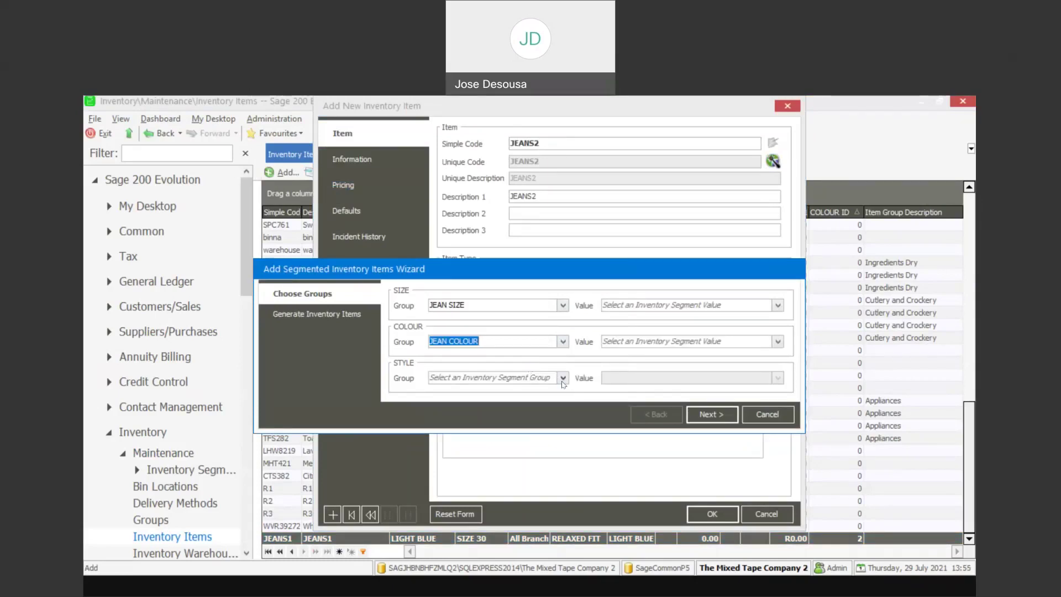
left_click(563, 378)
left_click(533, 405)
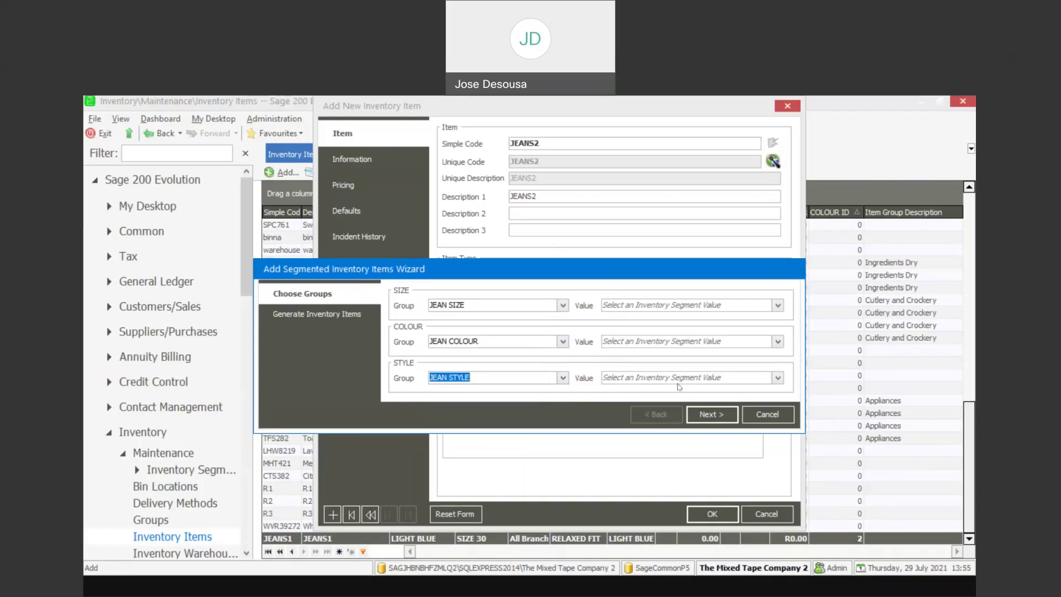
left_click(698, 411)
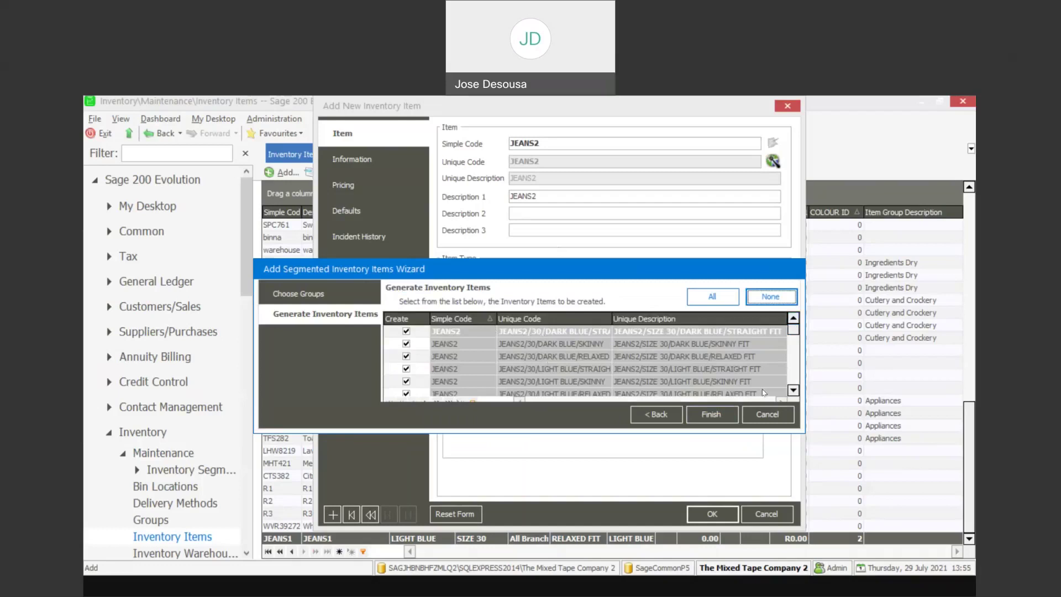
Review the generated combinations, then create and save all JEANS2 variants
left_click(793, 390)
left_click(793, 390)
left_click(793, 390)
left_click(793, 390)
left_click(792, 390)
left_click(793, 390)
left_click(793, 390)
left_click(792, 390)
left_click(793, 390)
left_click(793, 390)
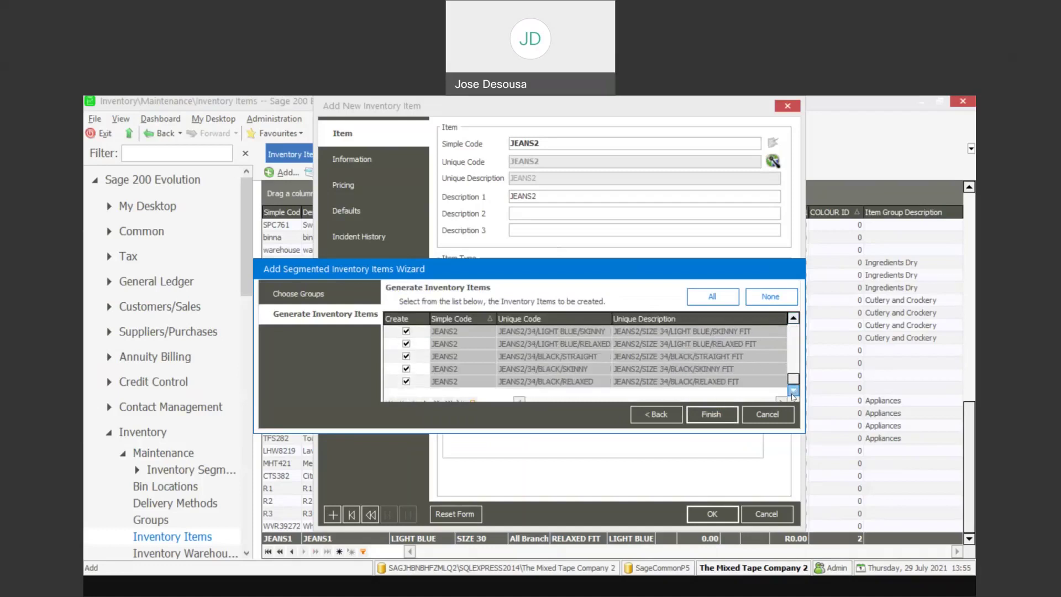
left_click(710, 414)
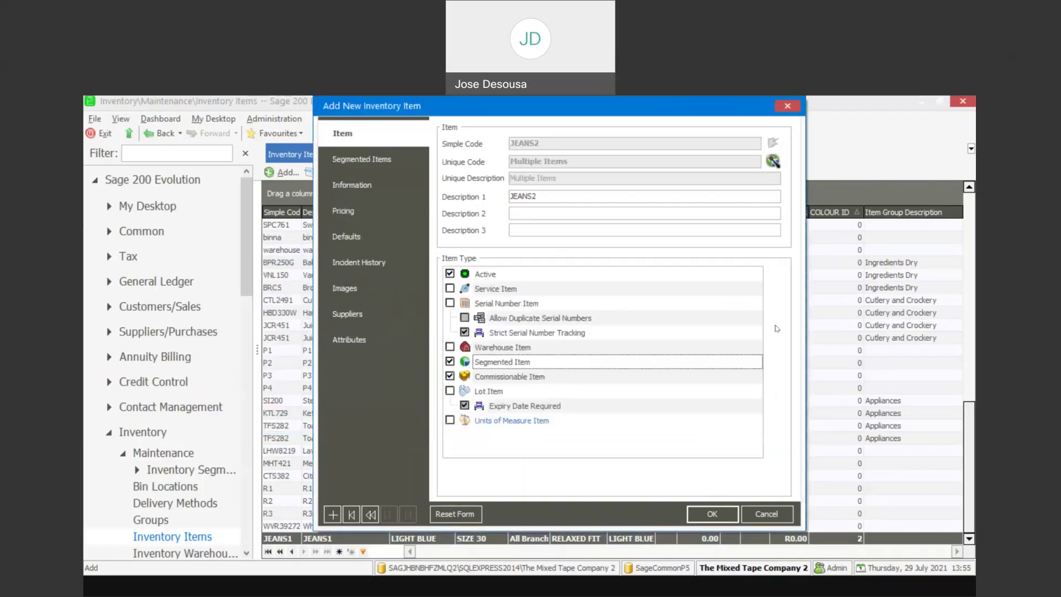
left_click(721, 512)
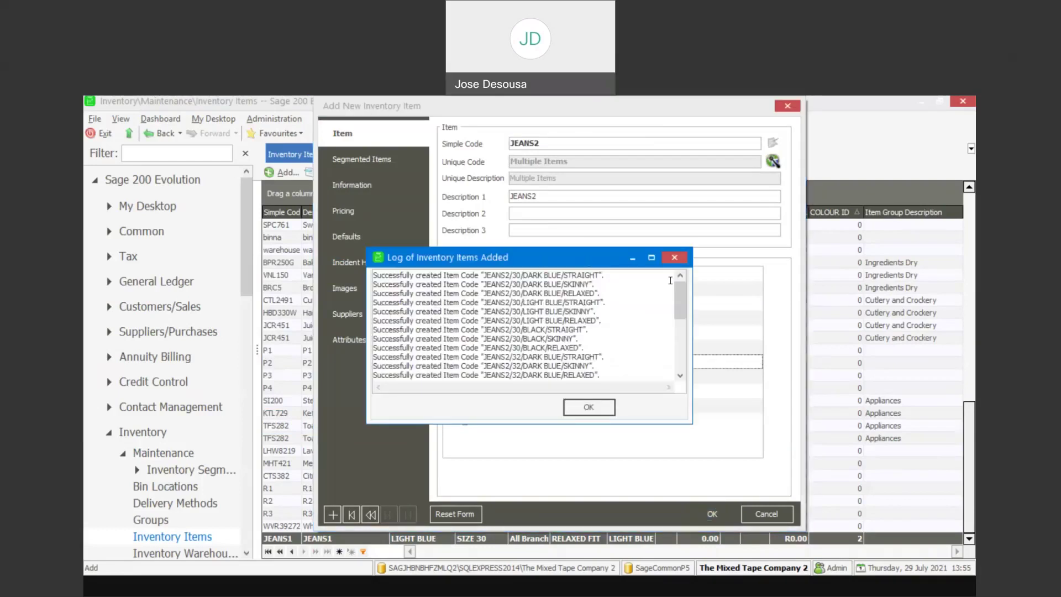
Review the log of the 27 JEANS2 inventory items added and dismiss it
mouse_move(680, 304)
left_mouse_down()
mouse_move(680, 345)
mouse_move(679, 296)
left_mouse_up()
left_click_drag(680, 288, 680, 346)
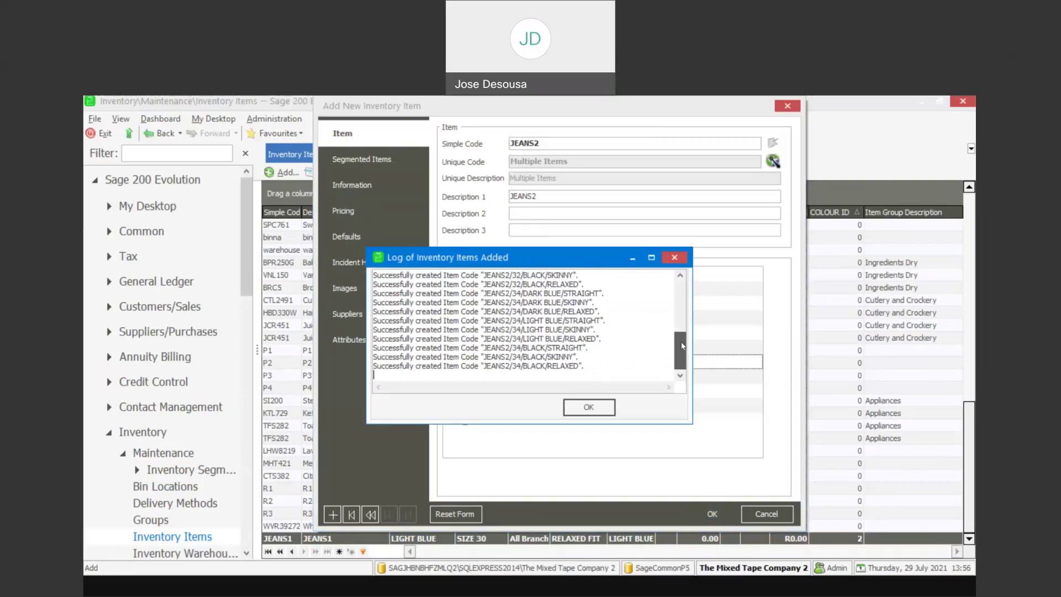
left_click(579, 405)
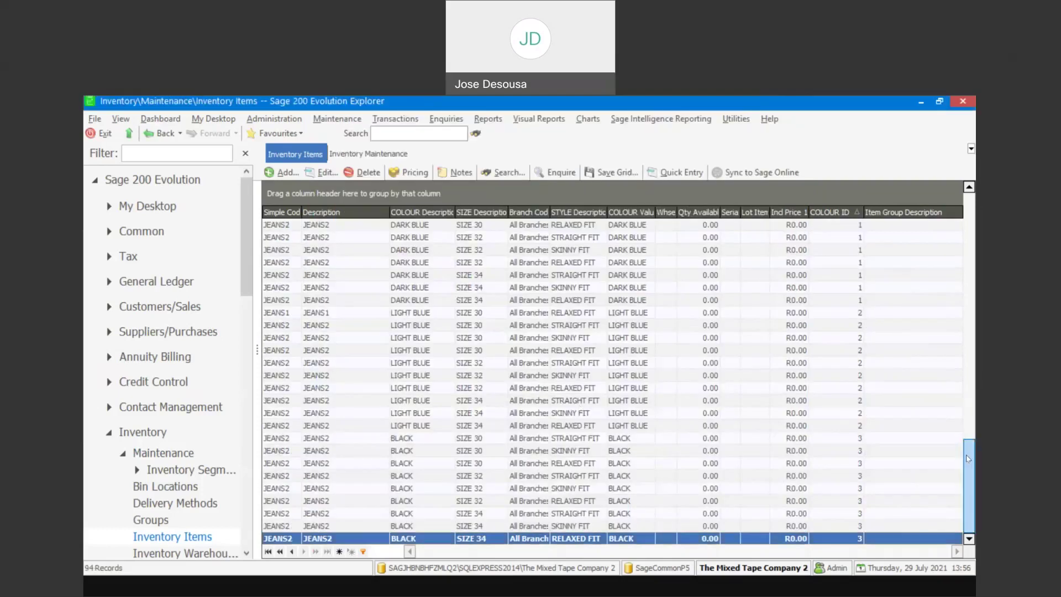
Browse the 94 inventory records and select the JEANS1 LIGHT BLUE SIZE 30 row
left_click_drag(968, 453, 967, 402)
scroll(969, 403, "down", 2)
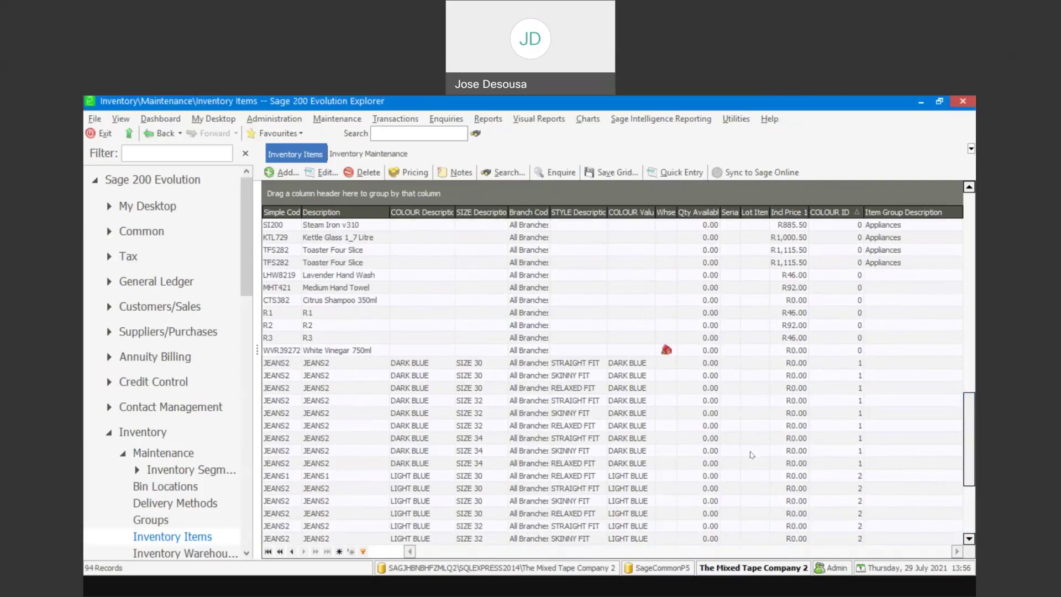
scroll(971, 387, "down", 2)
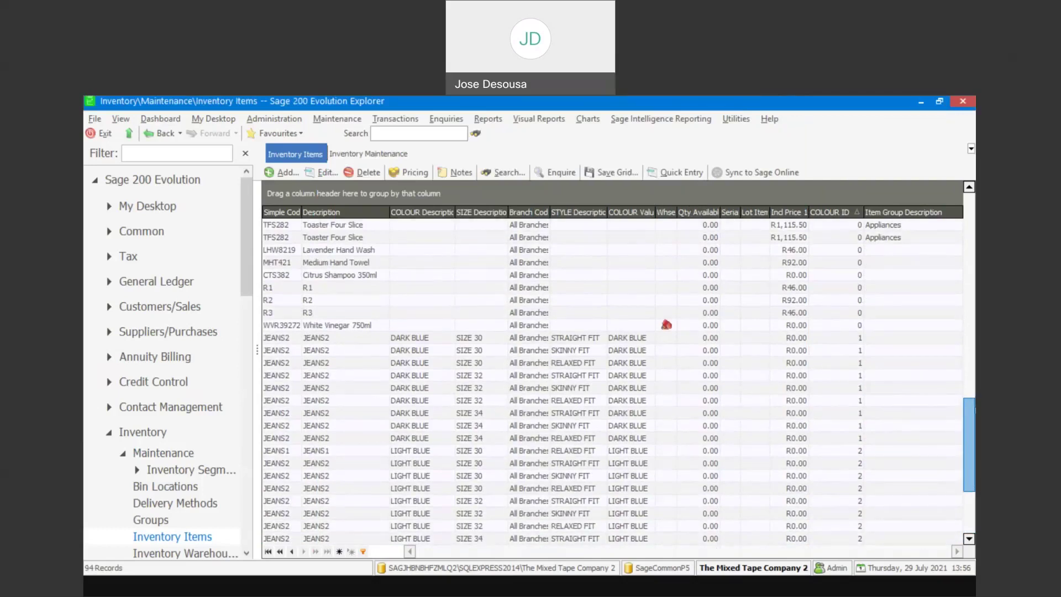
scroll(971, 409, "down", 4)
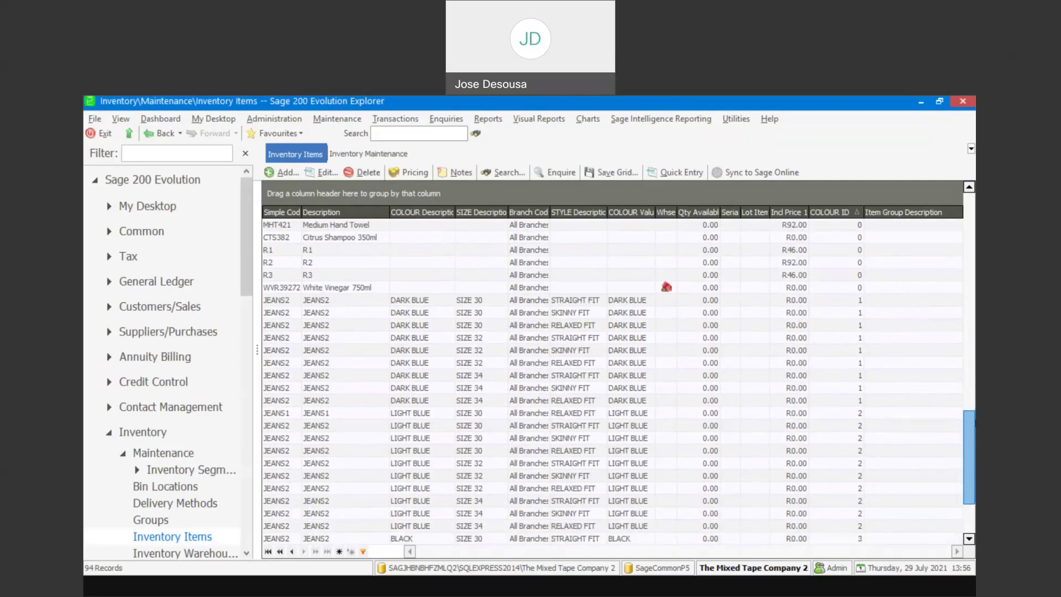
scroll(666, 274, "down", 7)
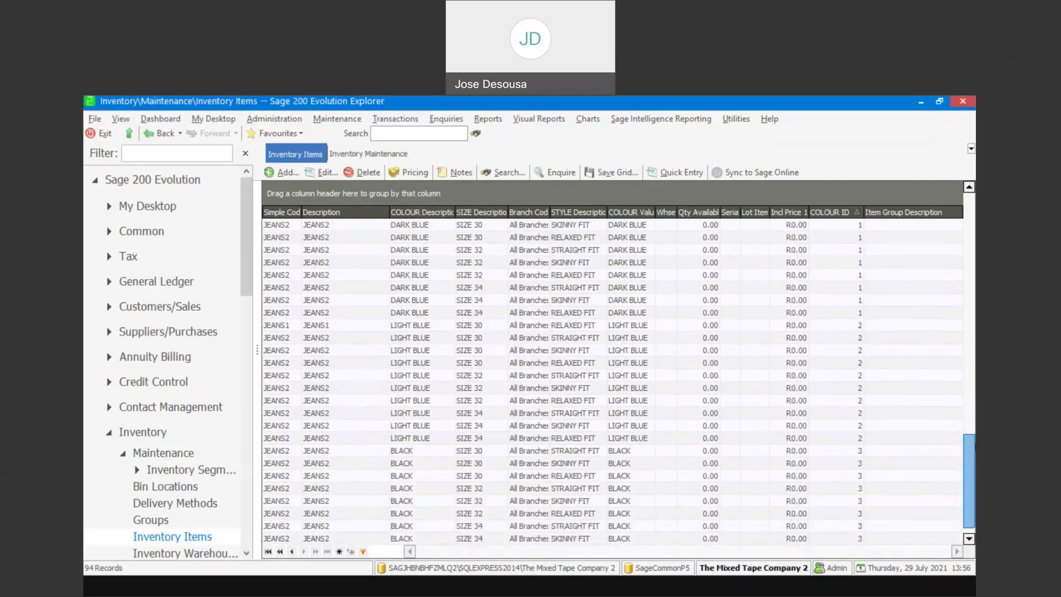
scroll(962, 469, "up", 1)
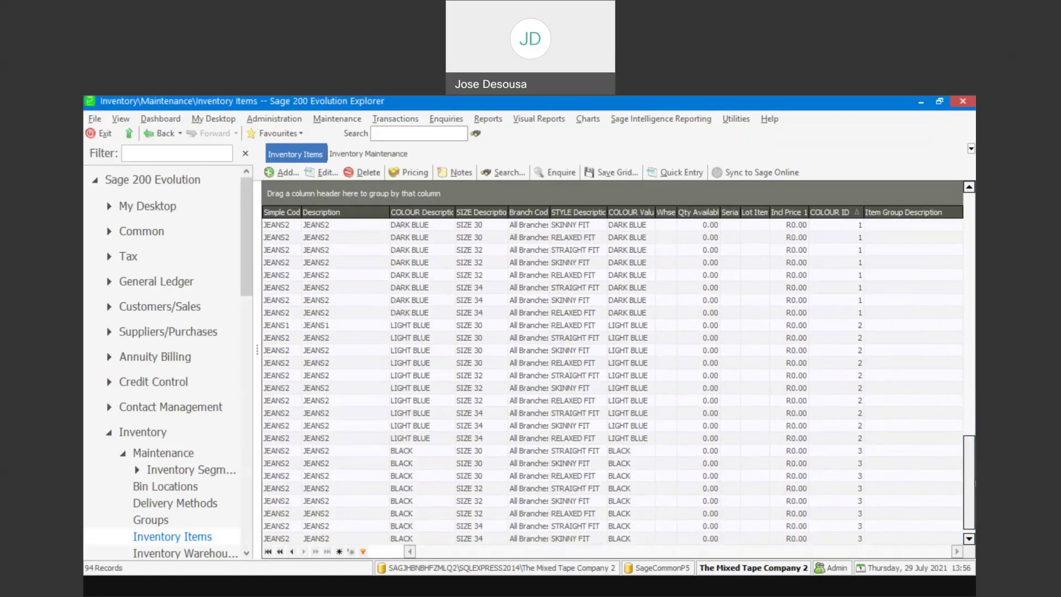
left_click_drag(969, 487, 970, 464)
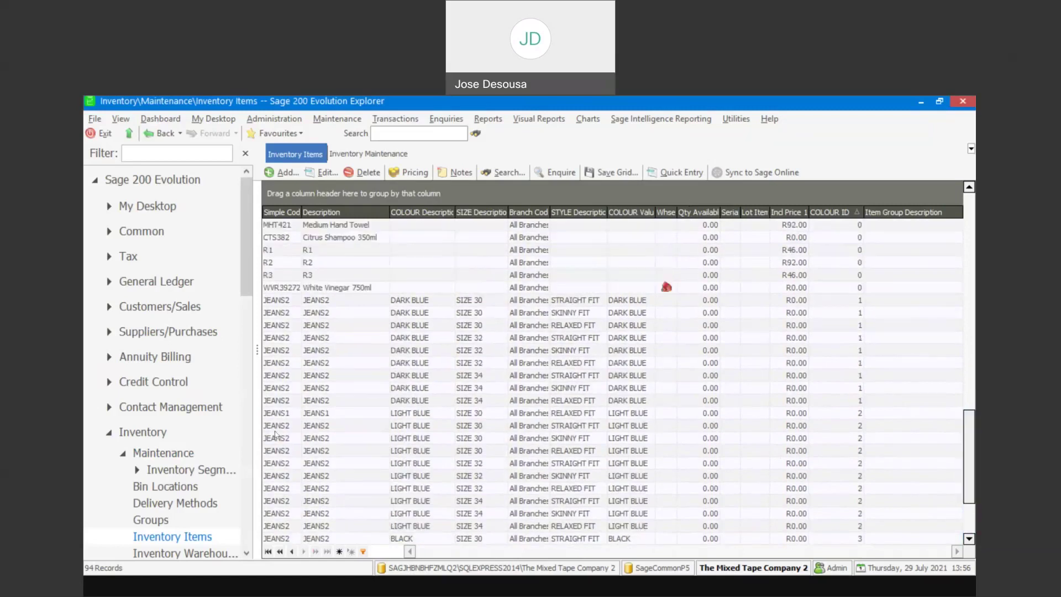
left_click(271, 414)
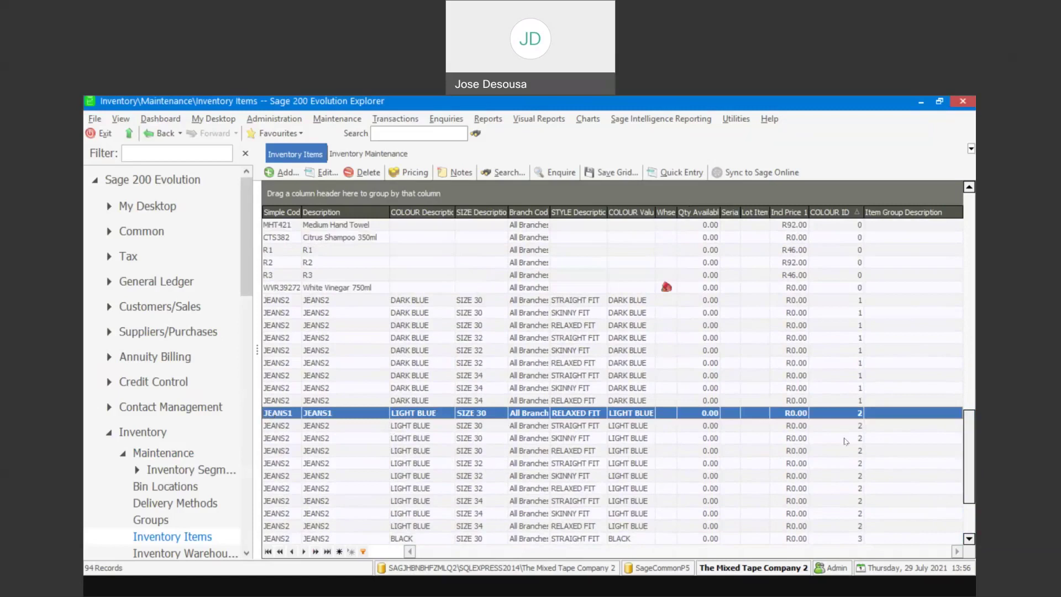
Go to the Inventory Transactions page
mouse_move(966, 442)
left_mouse_down()
mouse_move(969, 474)
mouse_move(971, 425)
left_mouse_up()
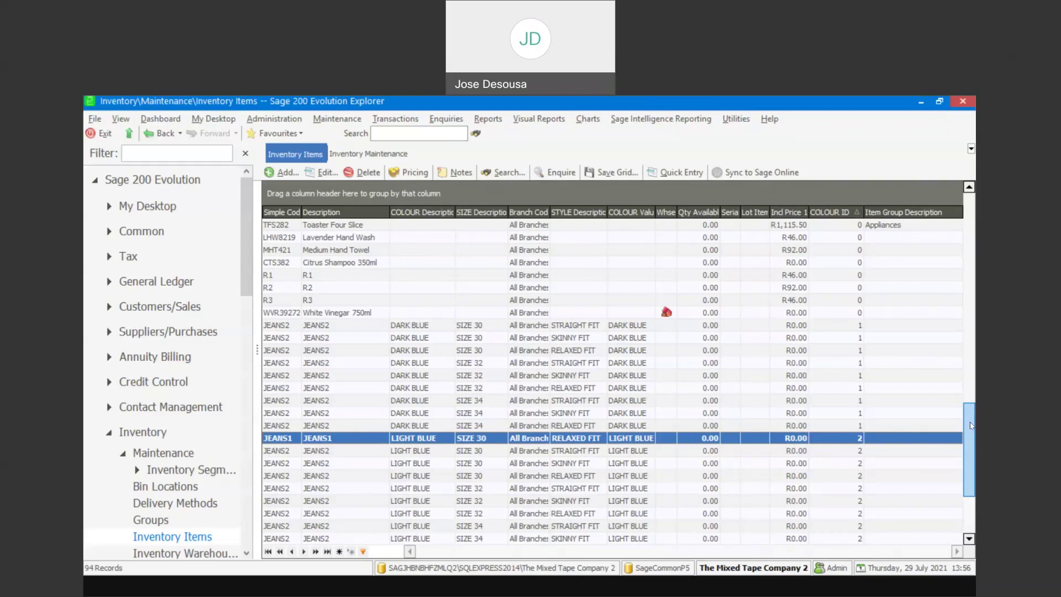
mouse_move(970, 426)
left_mouse_down()
mouse_move(971, 444)
mouse_move(974, 415)
left_mouse_up()
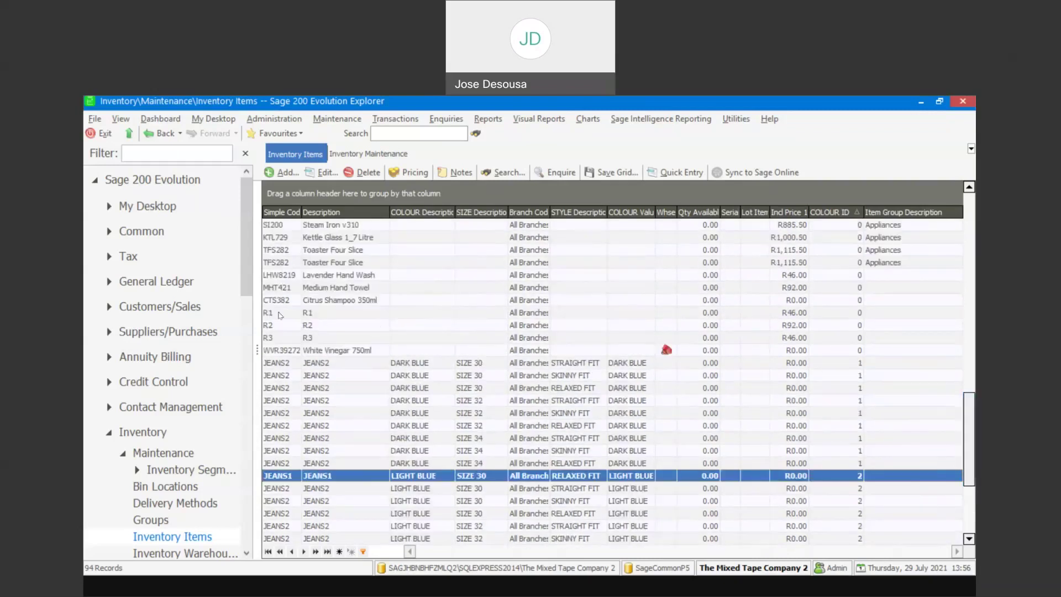
left_click_drag(248, 276, 266, 414)
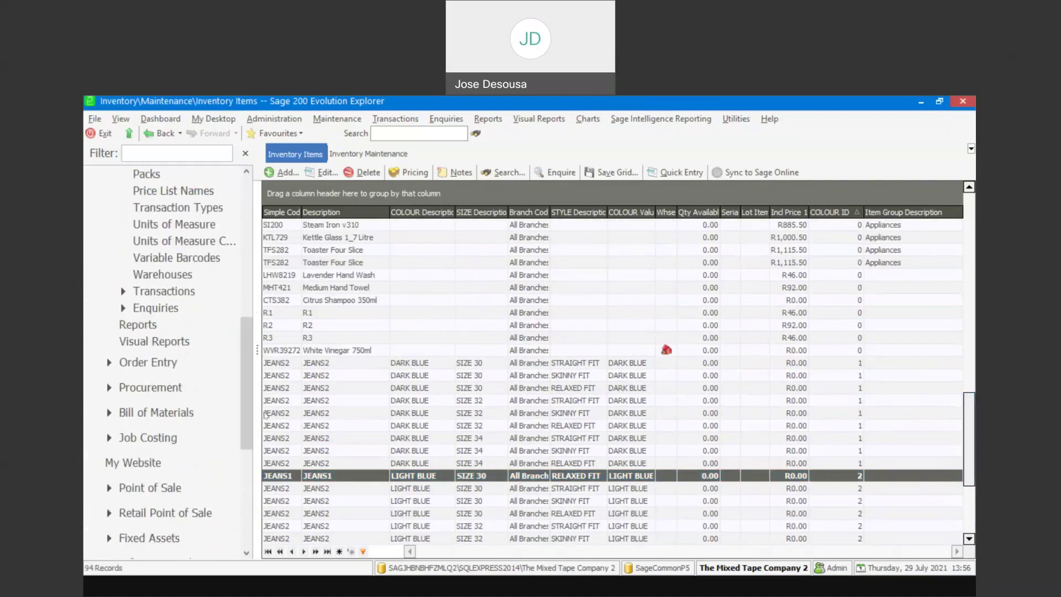
left_click(174, 292)
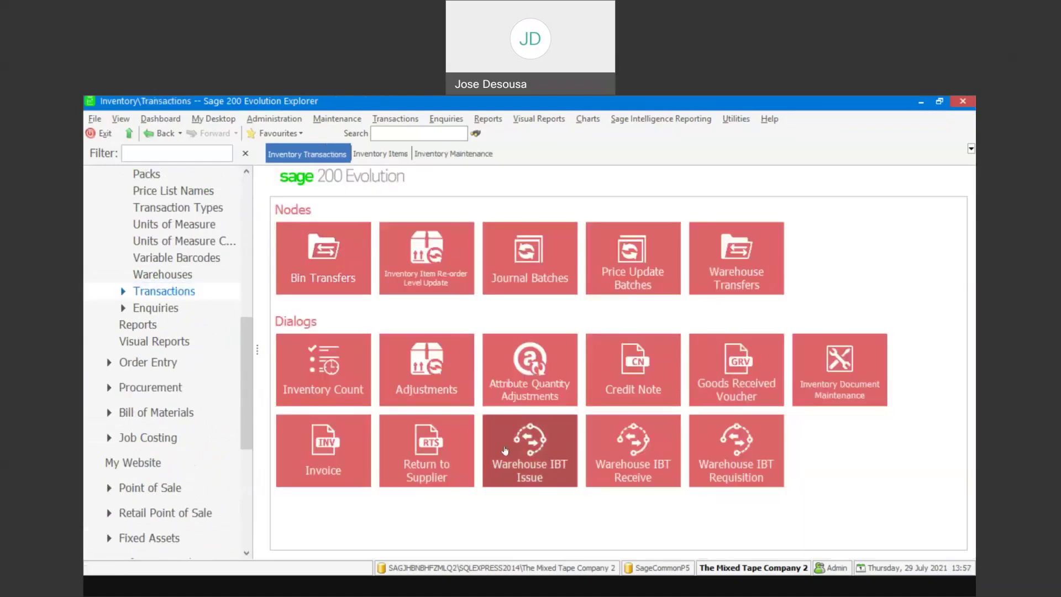
Start a new goods received voucher for supplier CLC981 Cooltime Airconditioning
left_click(726, 372)
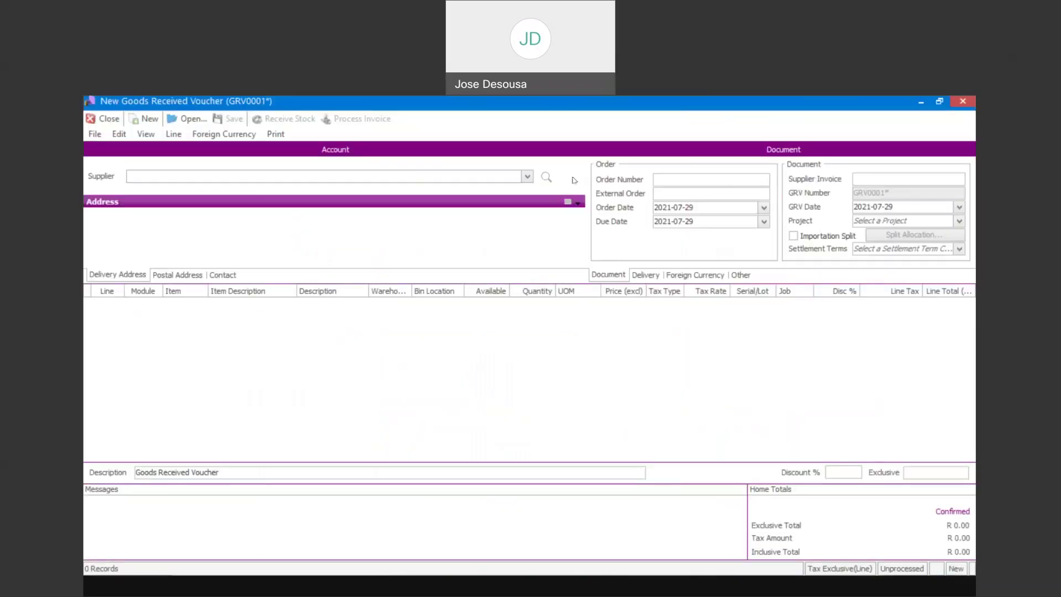
left_click(525, 177)
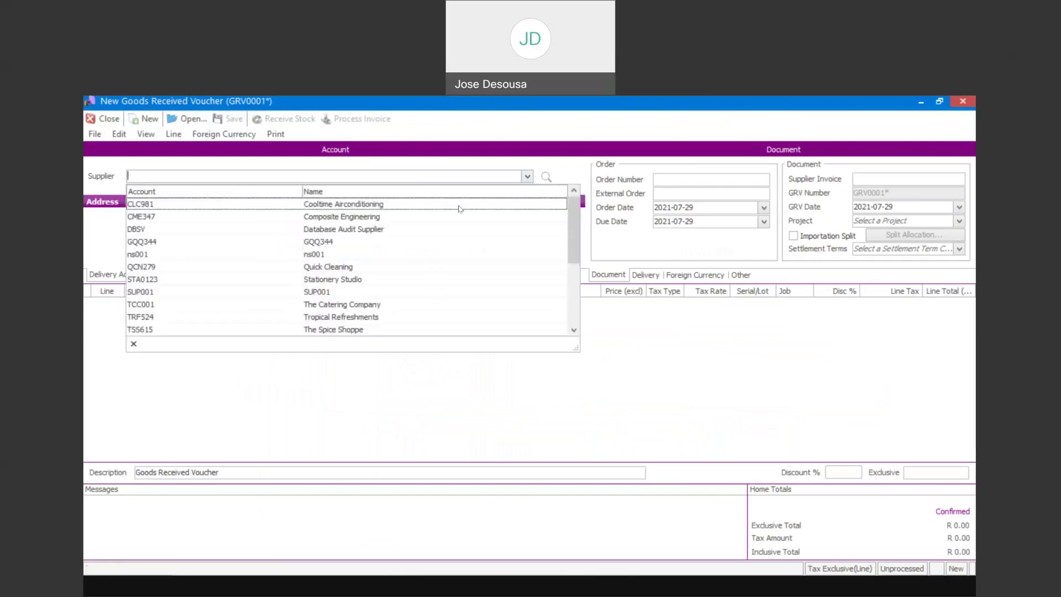
left_click(450, 206)
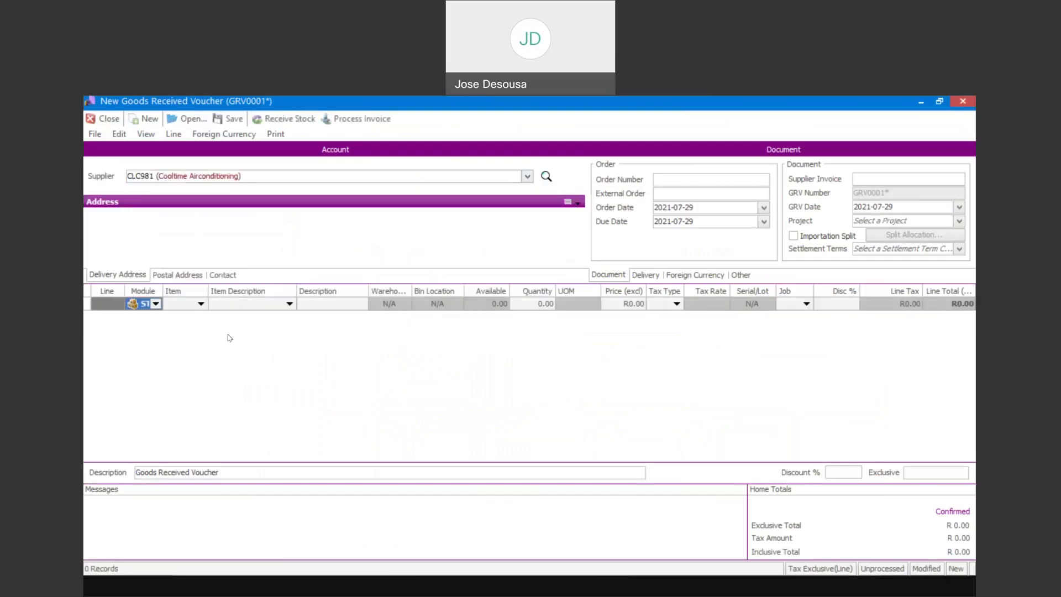
left_click(201, 304)
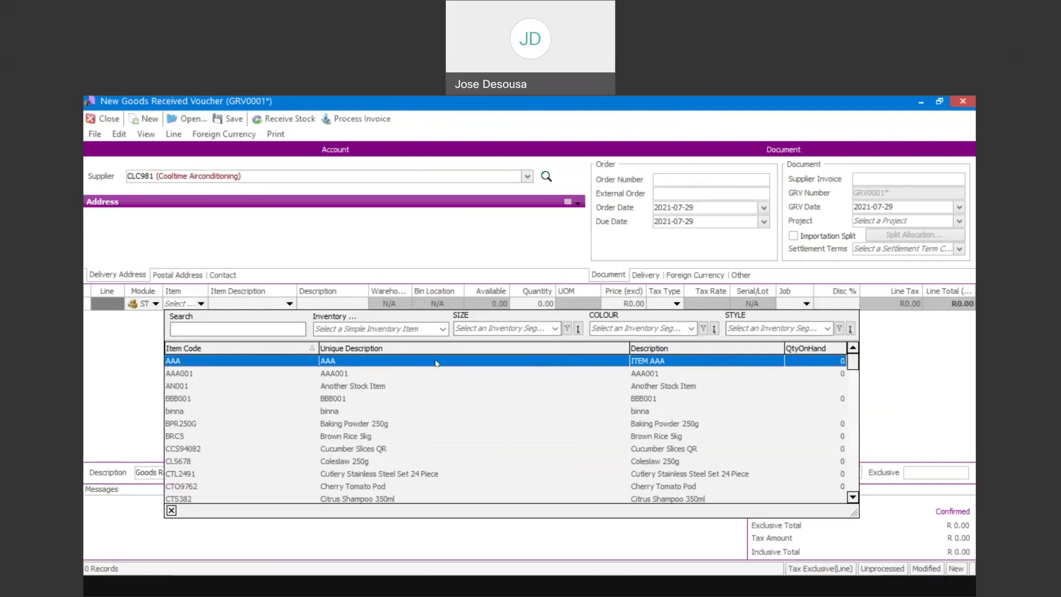
Filter the lookup and put JEANS2 size 34, DARK BLUE, STRAIGHT on line 1
left_click(442, 329)
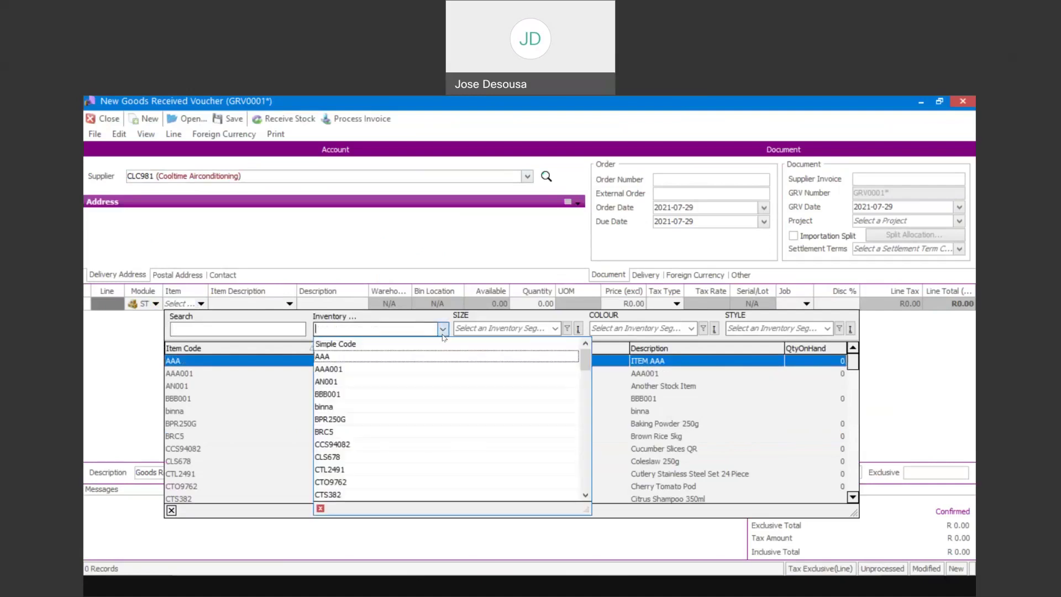
left_click(443, 330)
type("JE")
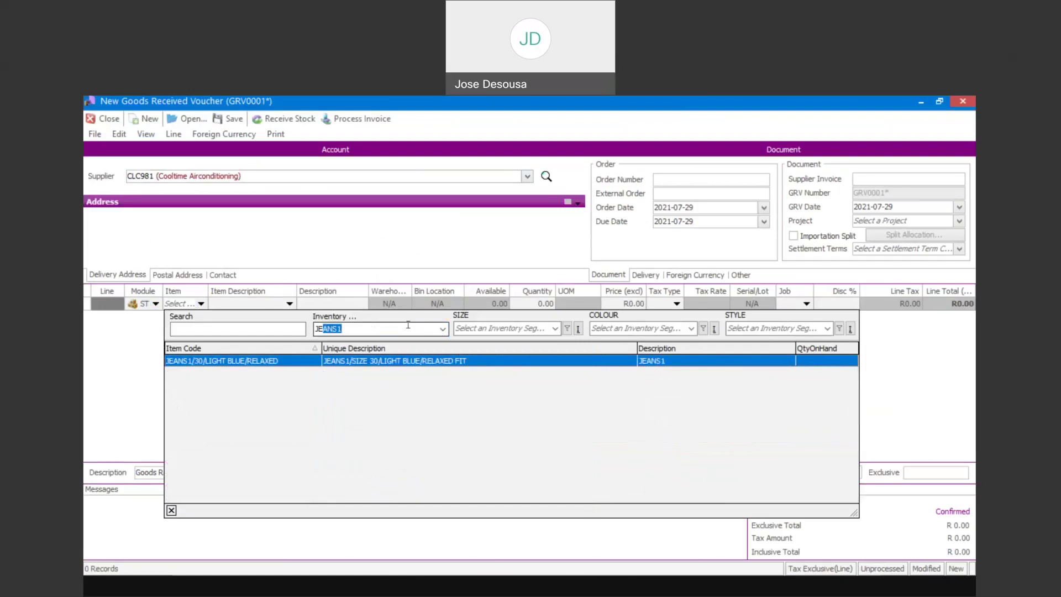
type("ANS2")
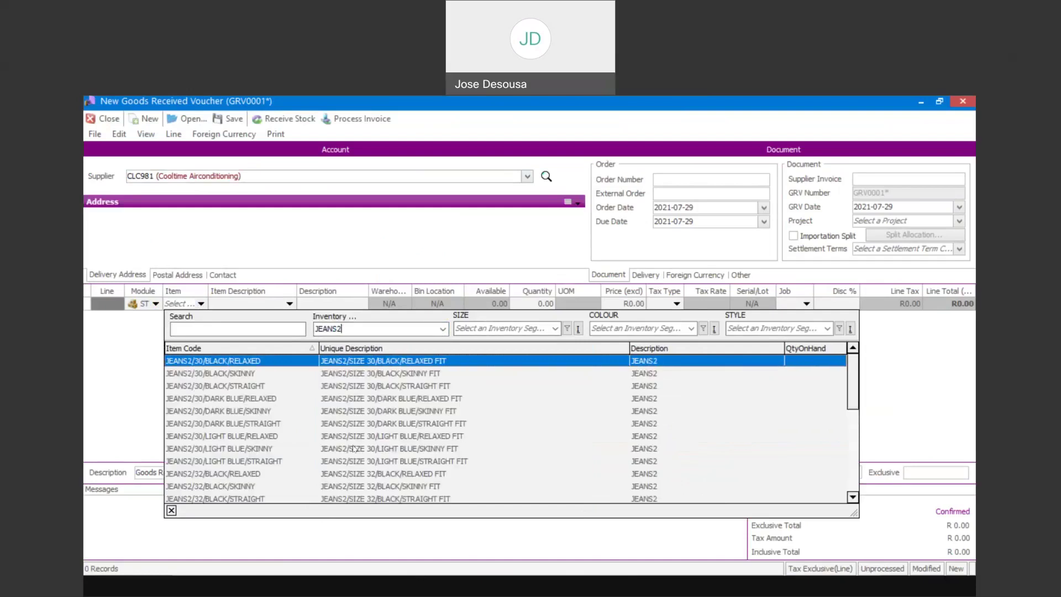
scroll(354, 423, "down", 1)
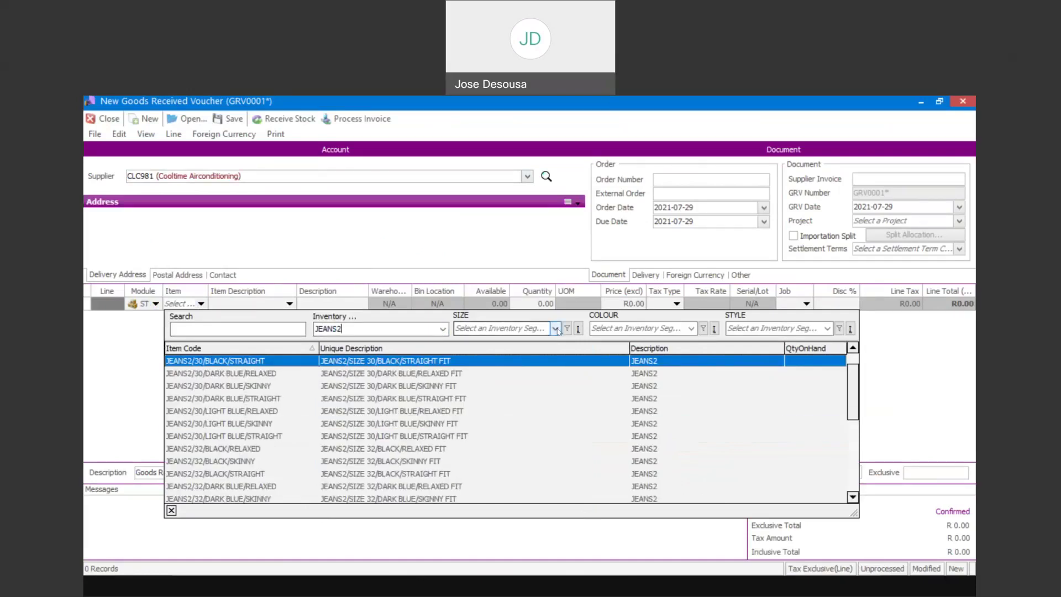
left_click(528, 326)
type("34")
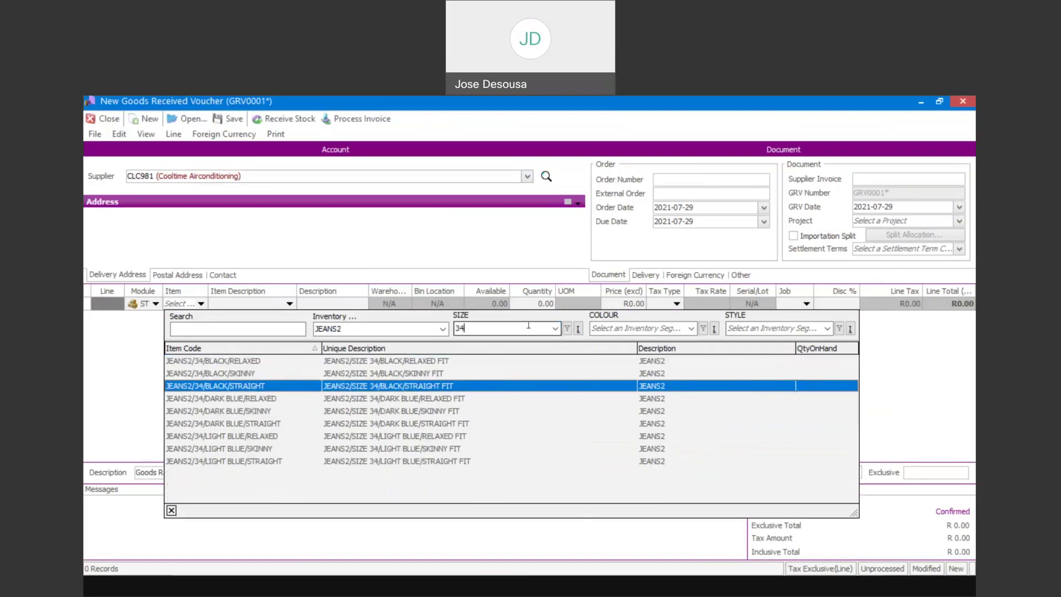
left_click(631, 328)
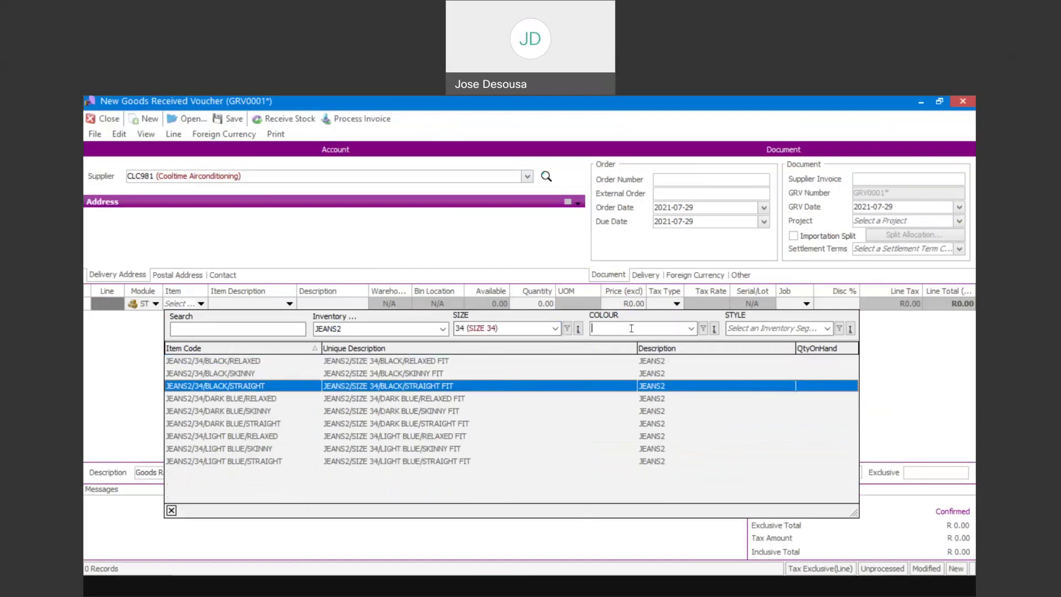
left_click(631, 328)
type("DARK BLUE")
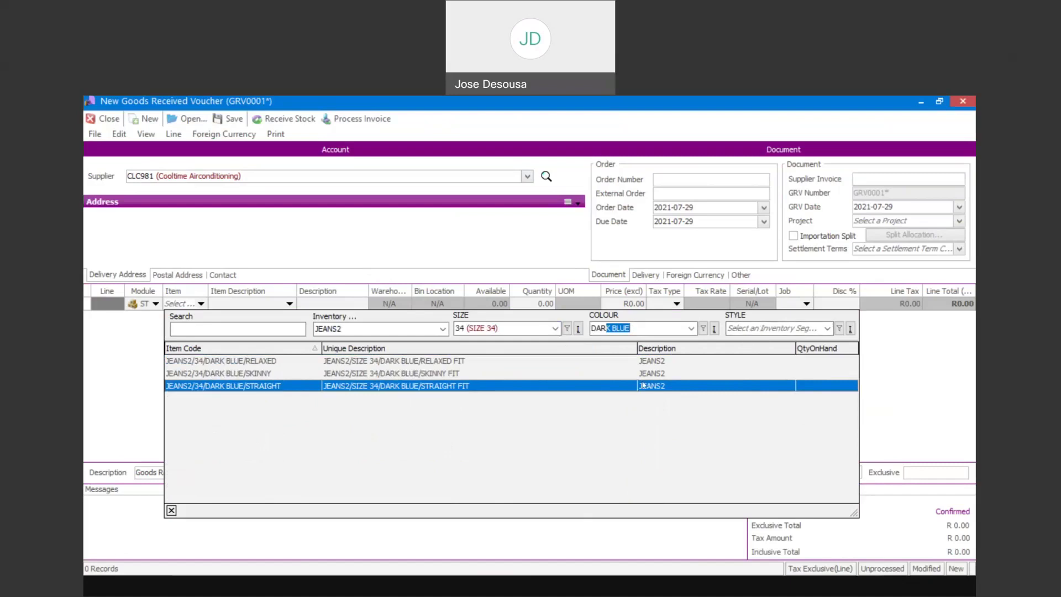
double_click(597, 386)
key("Tab")
key("Tab")
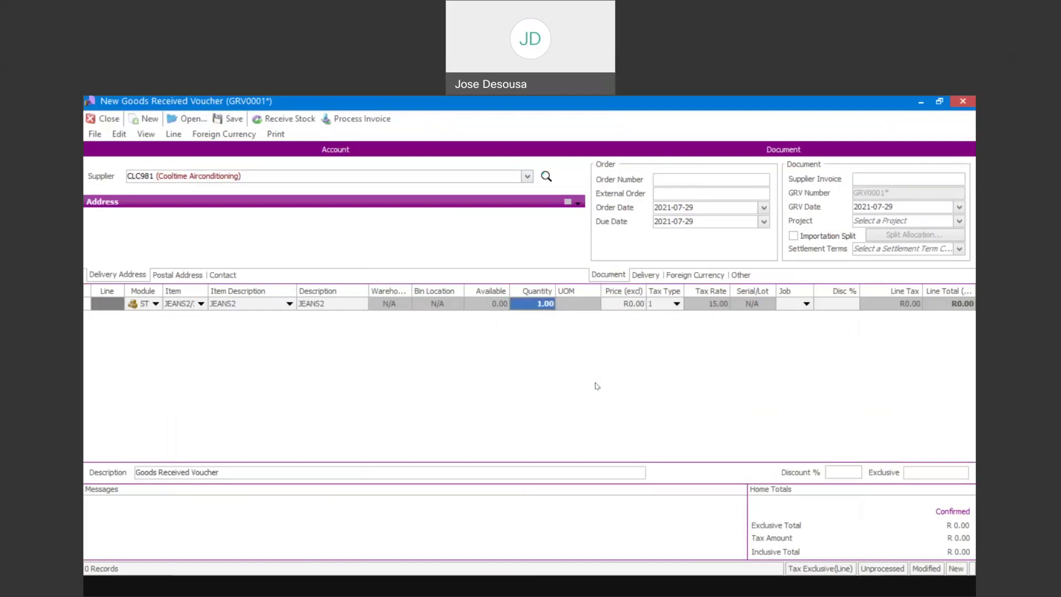
Set line 1 to quantity 3 at a price of R350.00 excluding tax
type("3")
left_click(624, 303)
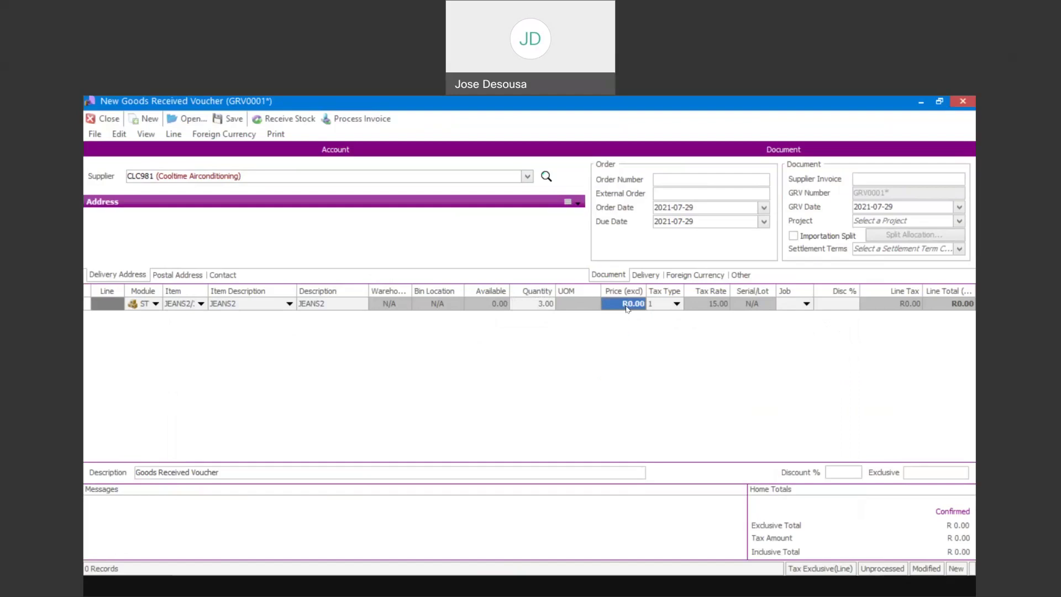
type("350")
key("Tab")
key("Tab")
key("Tab")
key("Tab")
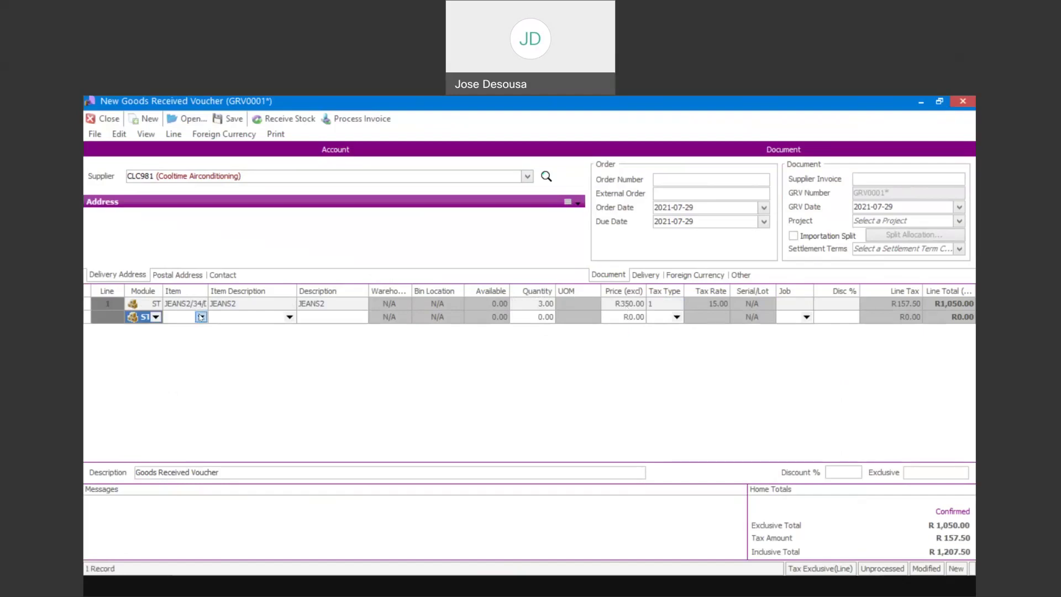
left_click(201, 316)
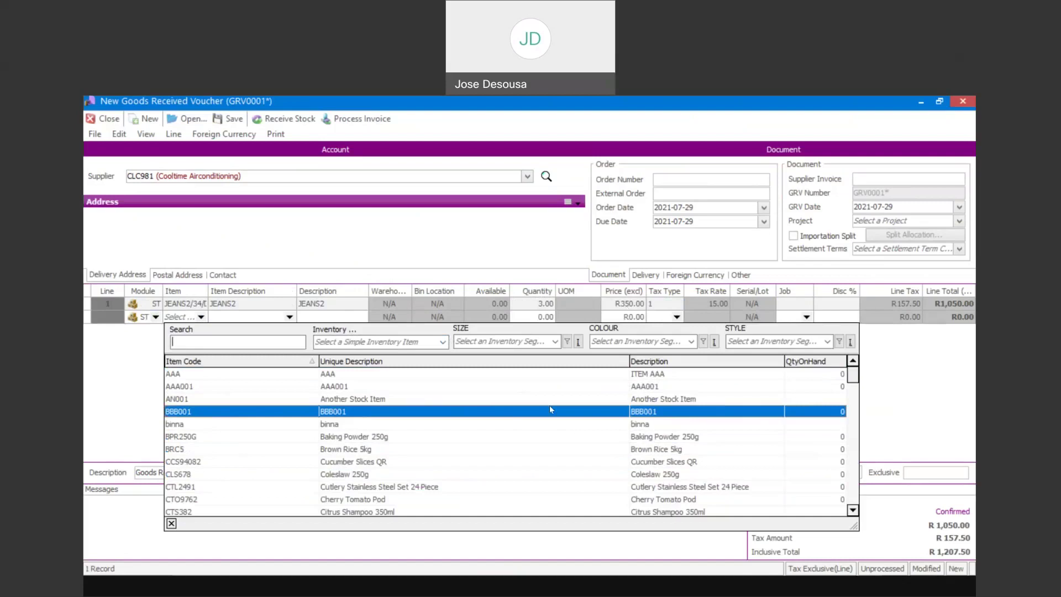
Add 5 JEANS1/30/LIGHT BLUE/RELAXED at R280.00 on line 2 and enter the supplier invoice number
left_click(419, 340)
type("JEANS1")
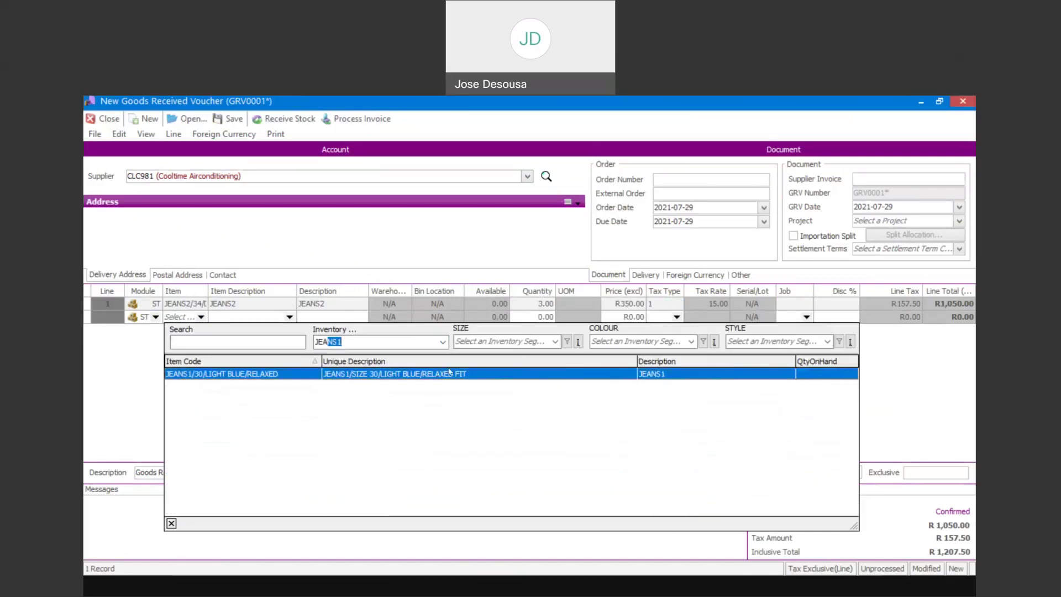
double_click(449, 366)
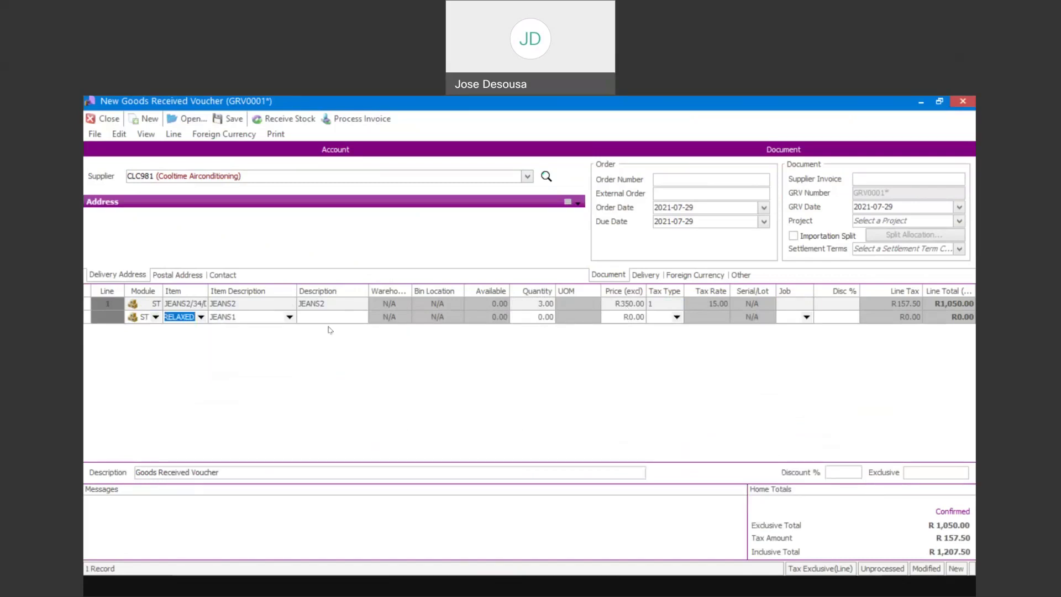
key("Tab")
key("Tab")
type("5")
key("Tab")
type("280")
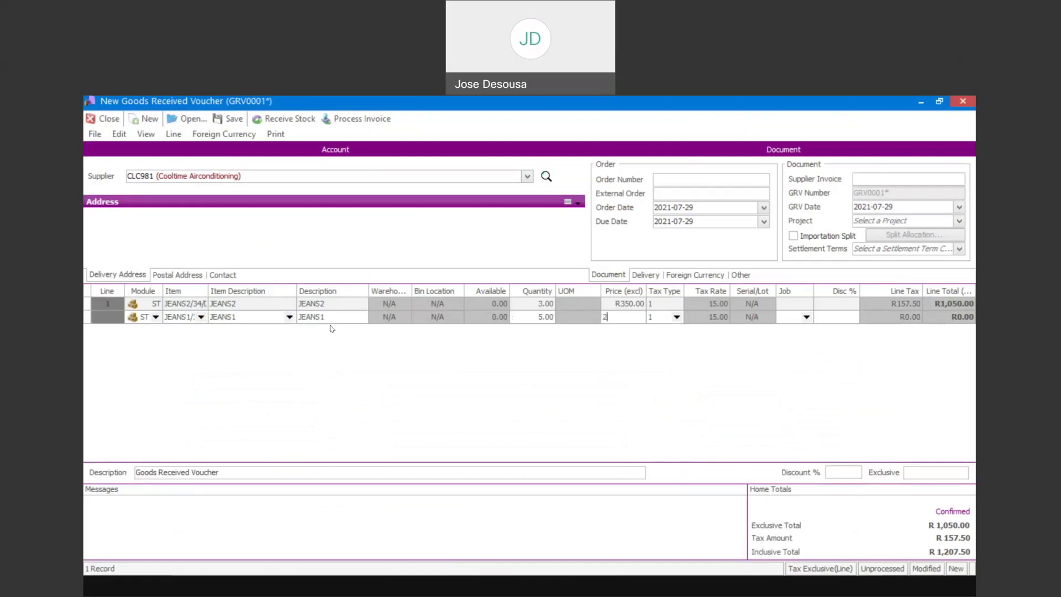
key("Tab")
key("Tab")
key("Tab")
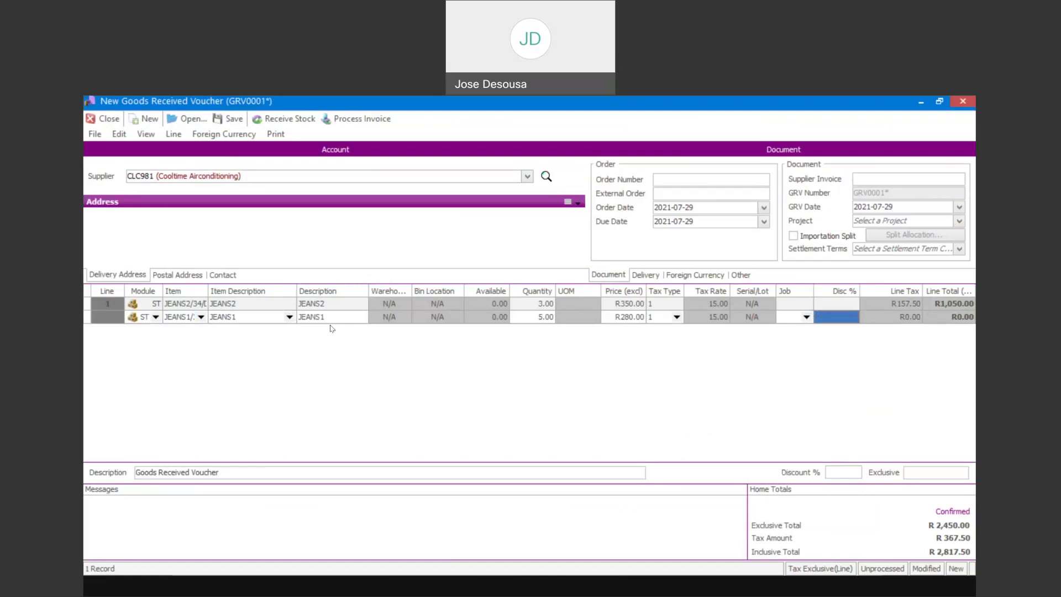
left_click(861, 175)
type("S1233455")
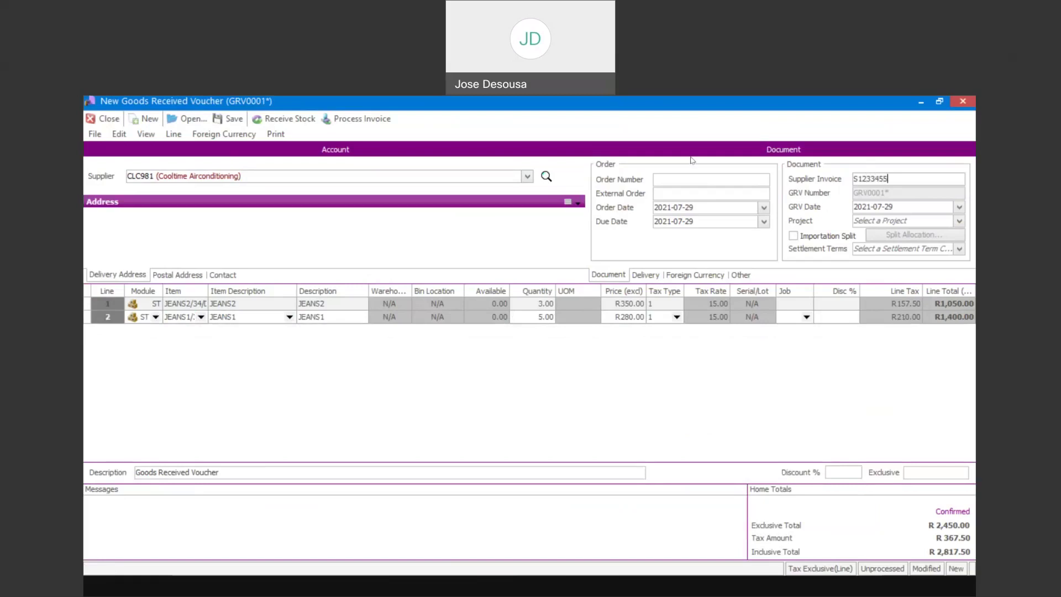
Process the voucher as a supplier invoice, skip printing the GRV, and preview the invoice
left_click(659, 178)
key("Tab")
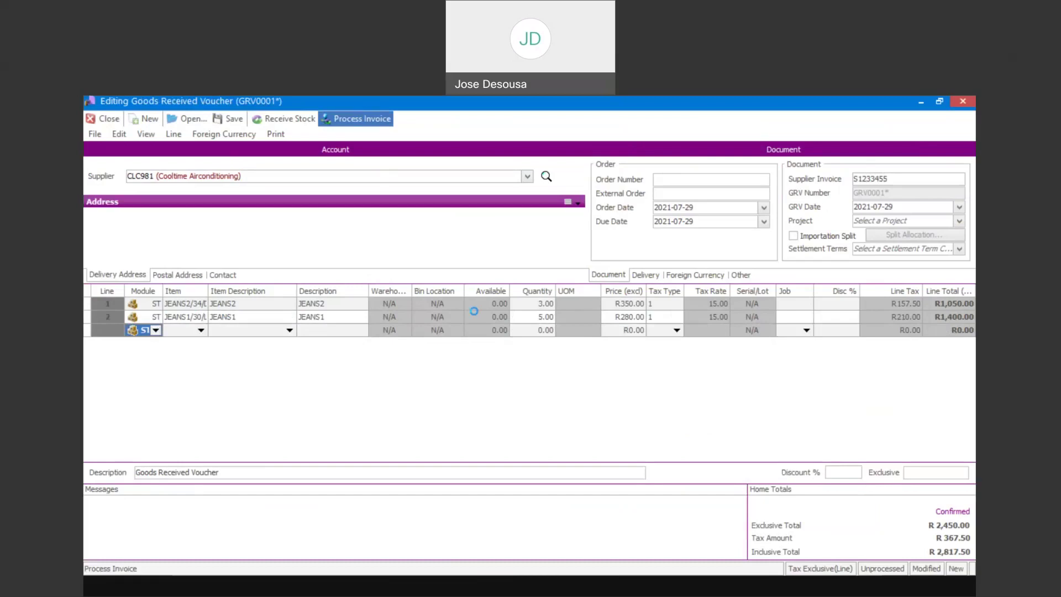
left_click(617, 376)
left_click(577, 369)
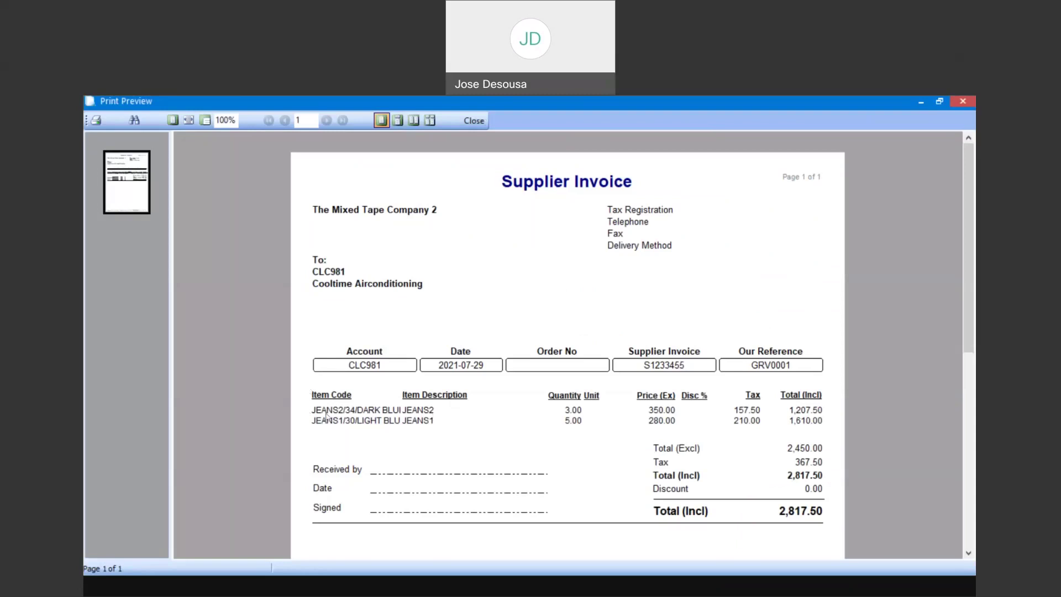
Close the supplier invoice preview and the empty new GRV, then open the Inventory Levels report
left_click(473, 120)
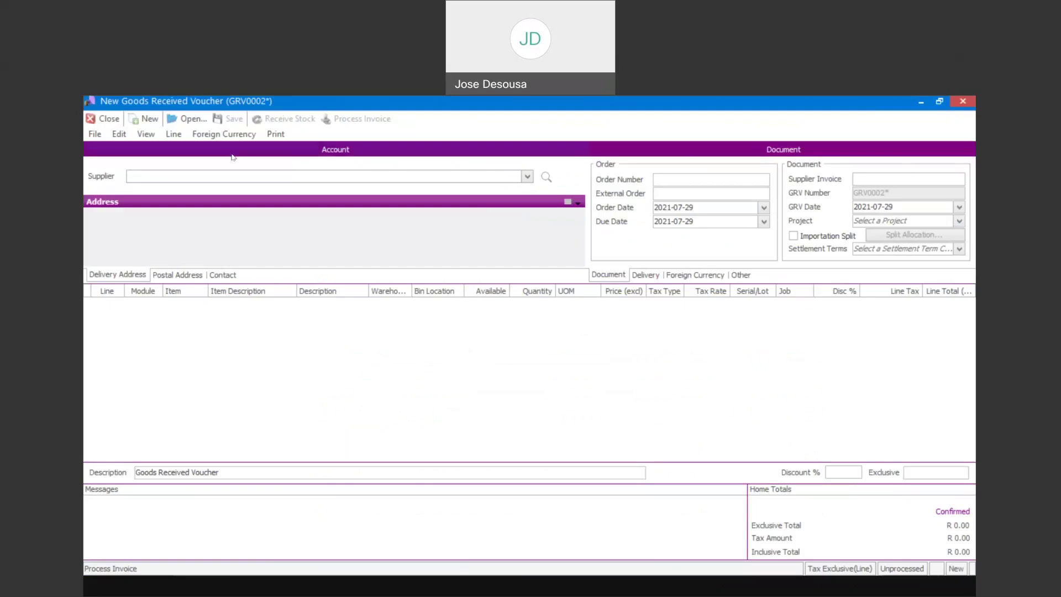
left_click(96, 135)
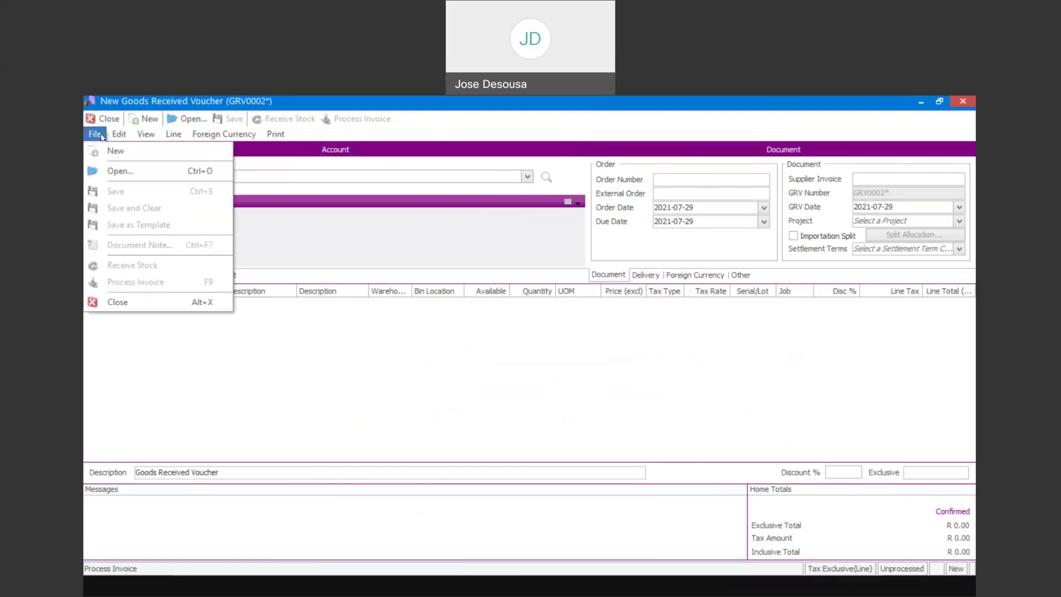
left_click(127, 301)
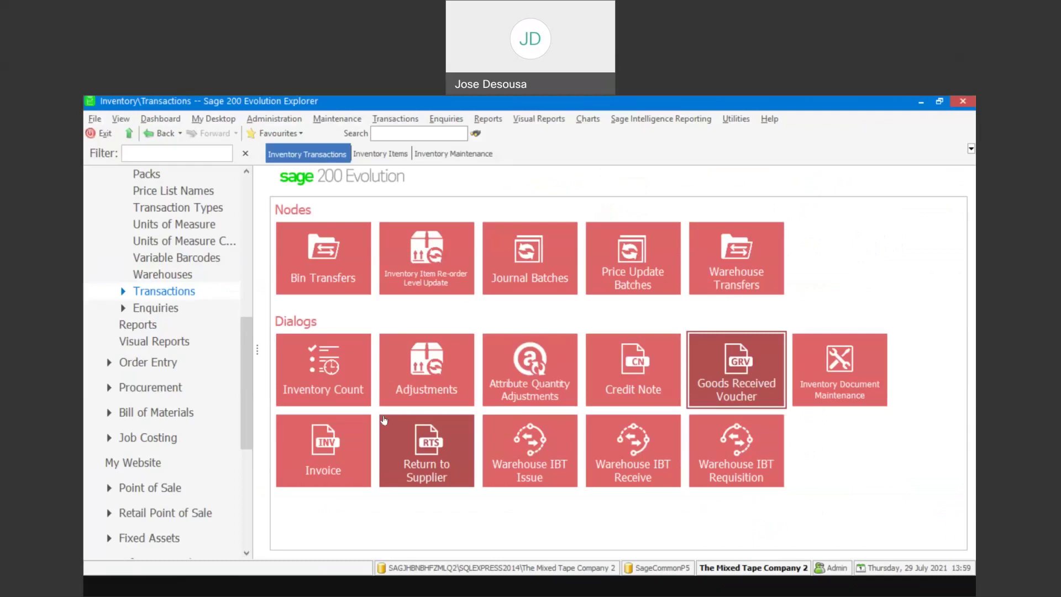
left_click(182, 325)
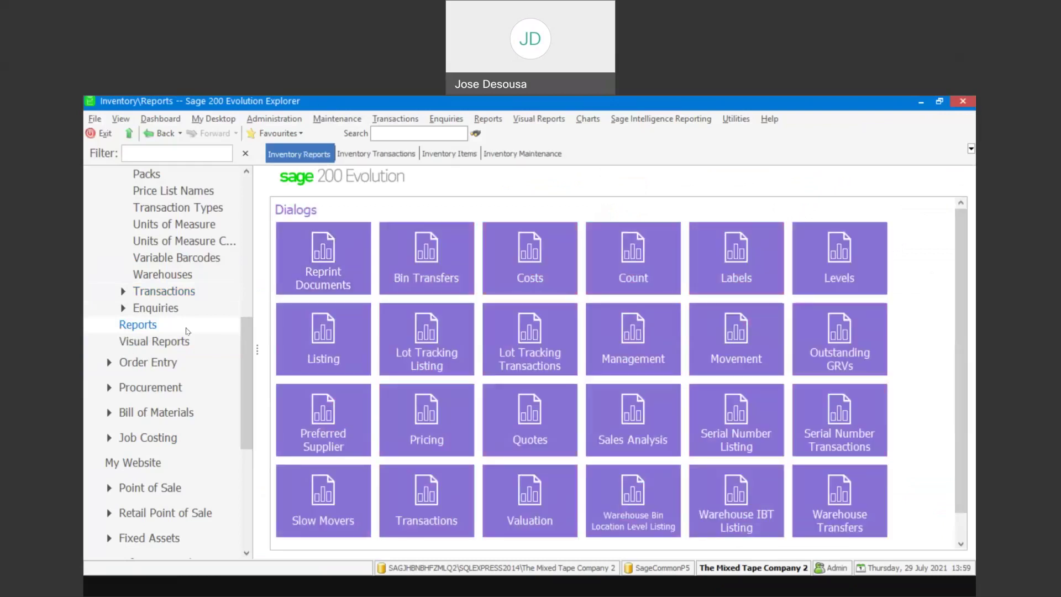
left_click(850, 271)
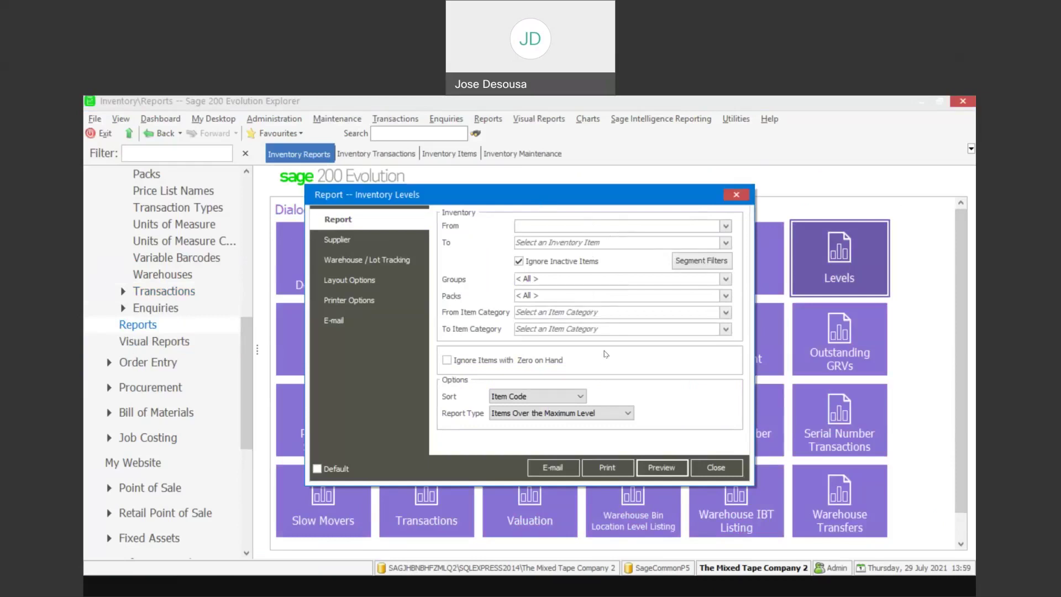
Set the report's segment filters to the JEAN SIZE group with size value 30 only
left_click(702, 264)
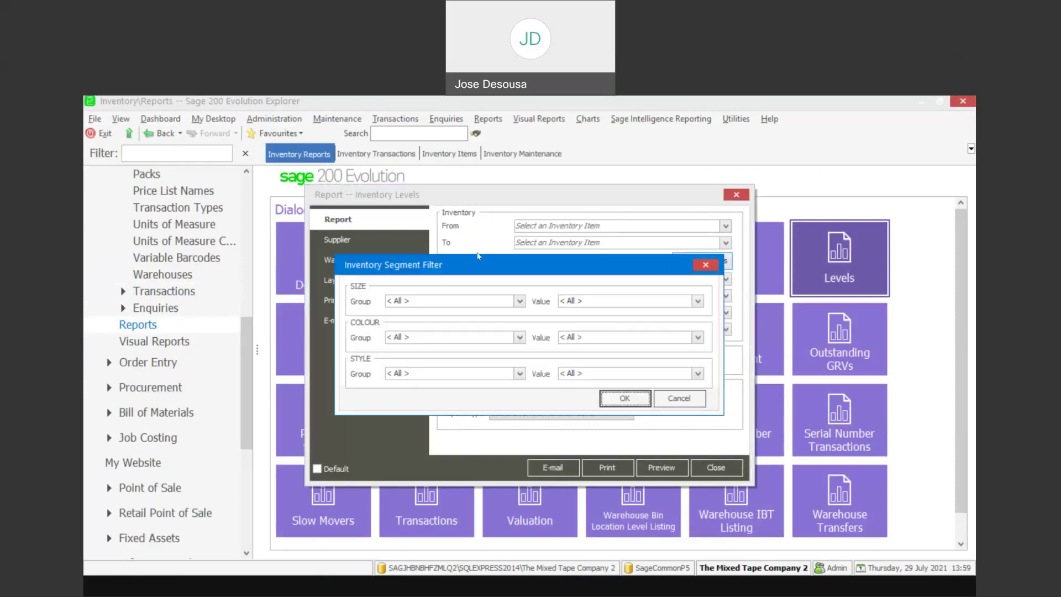
left_click(519, 300)
left_click(475, 330)
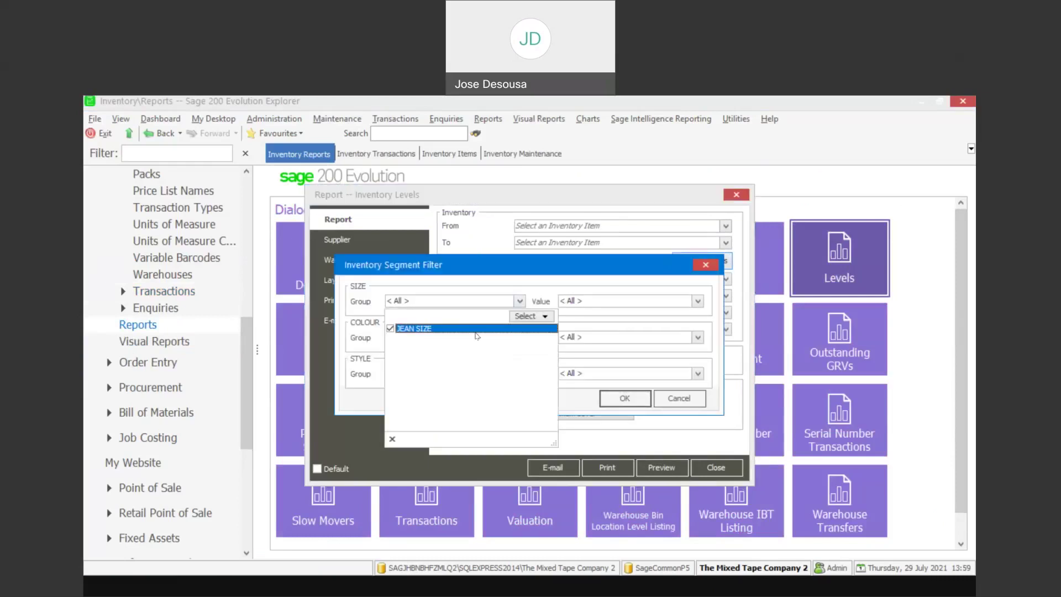
left_click(585, 347)
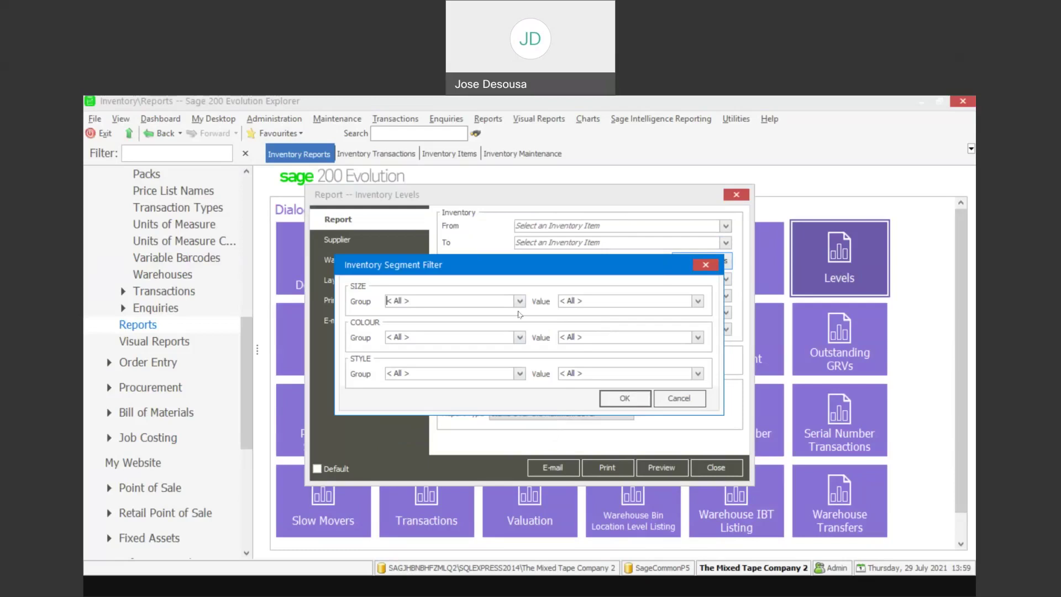
left_click(519, 337)
left_click(520, 337)
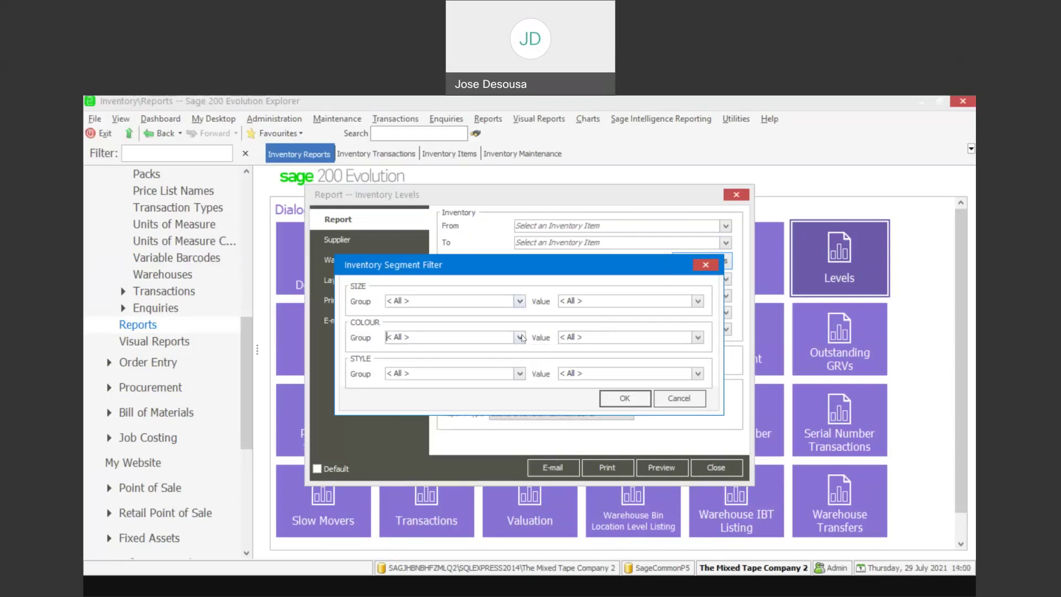
left_click(697, 301)
left_click(563, 346)
left_click(562, 337)
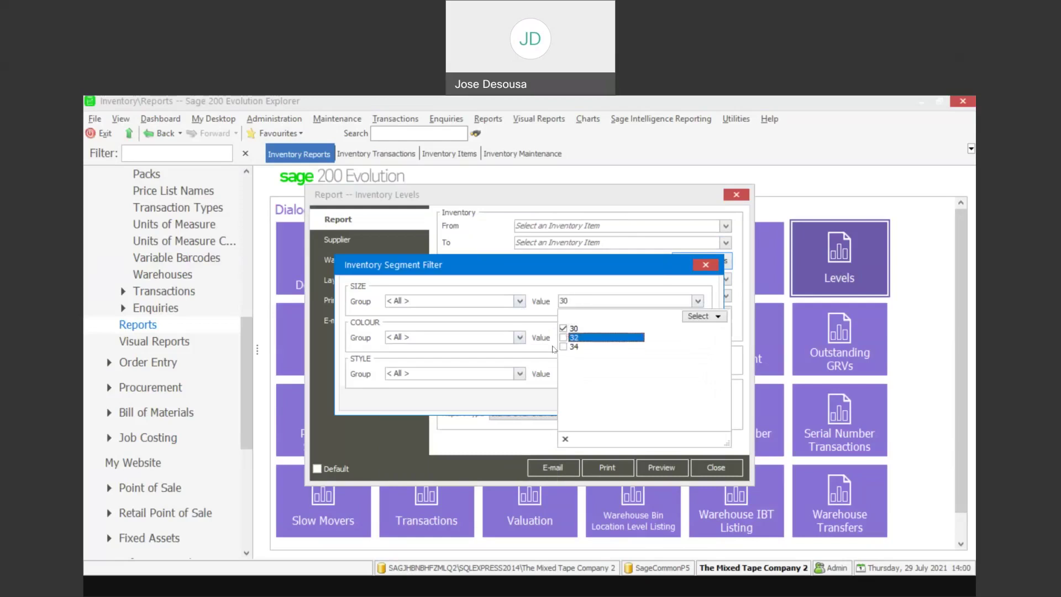
left_click(564, 438)
Limit colours to DARK BLUE and LIGHT BLUE, styles to STRAIGHT and SKINNY, and accept
left_click(697, 337)
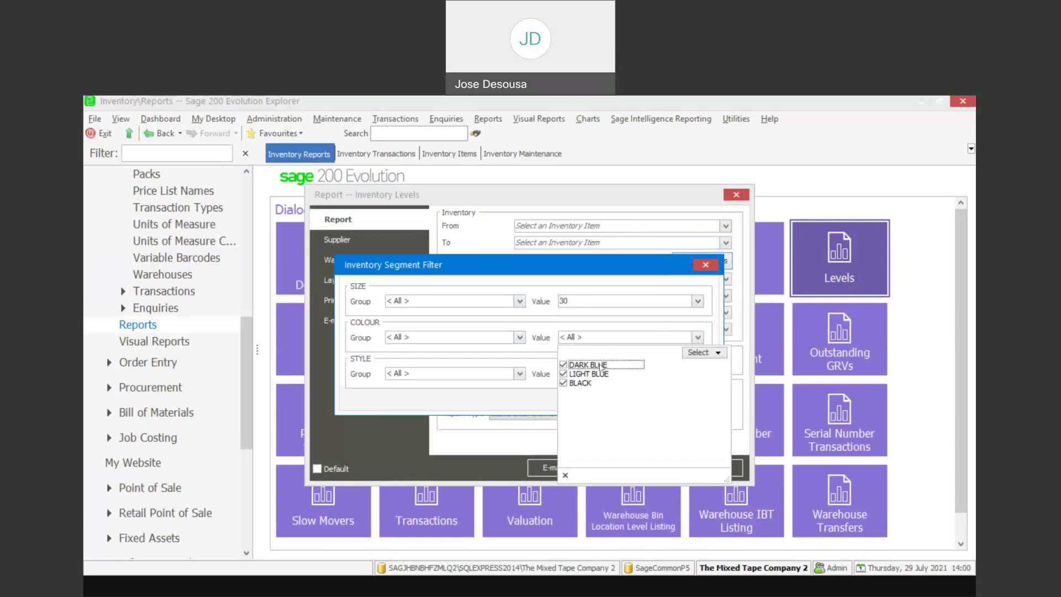
left_click(563, 382)
left_click(527, 410)
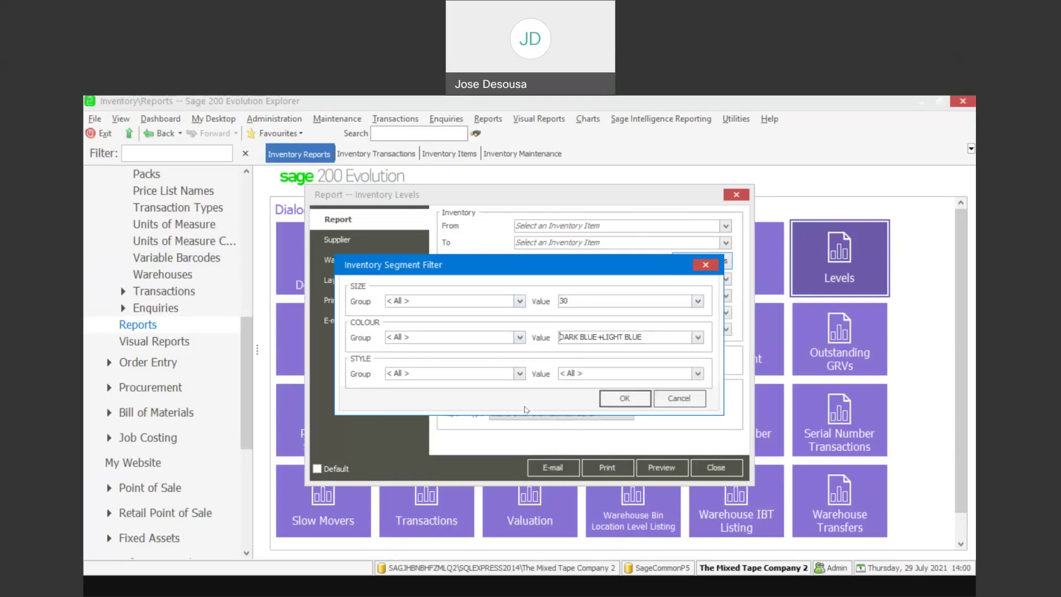
left_click(697, 373)
left_click(563, 418)
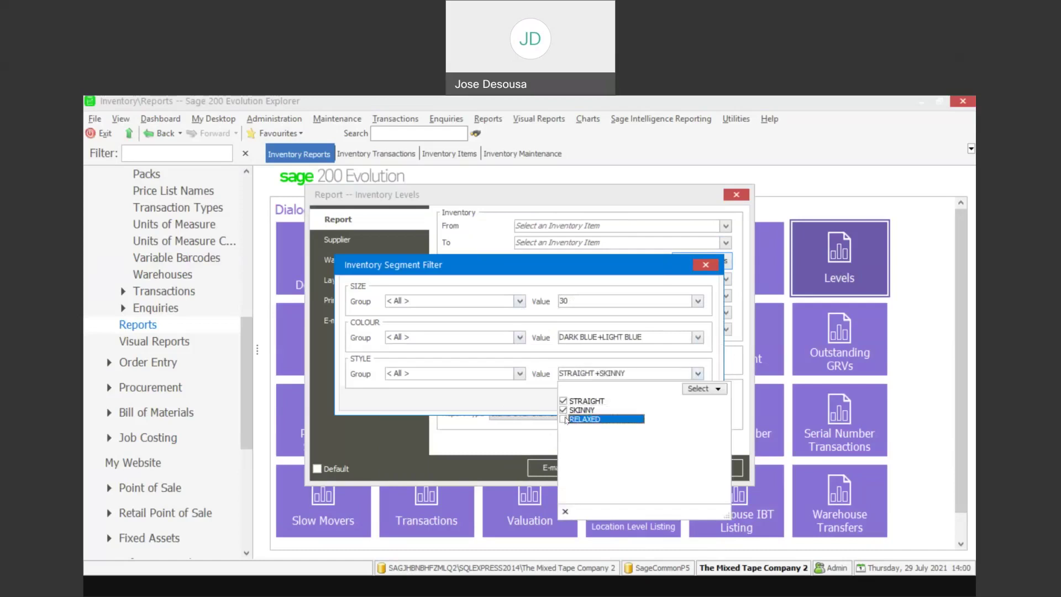
left_click(517, 397)
left_click(603, 401)
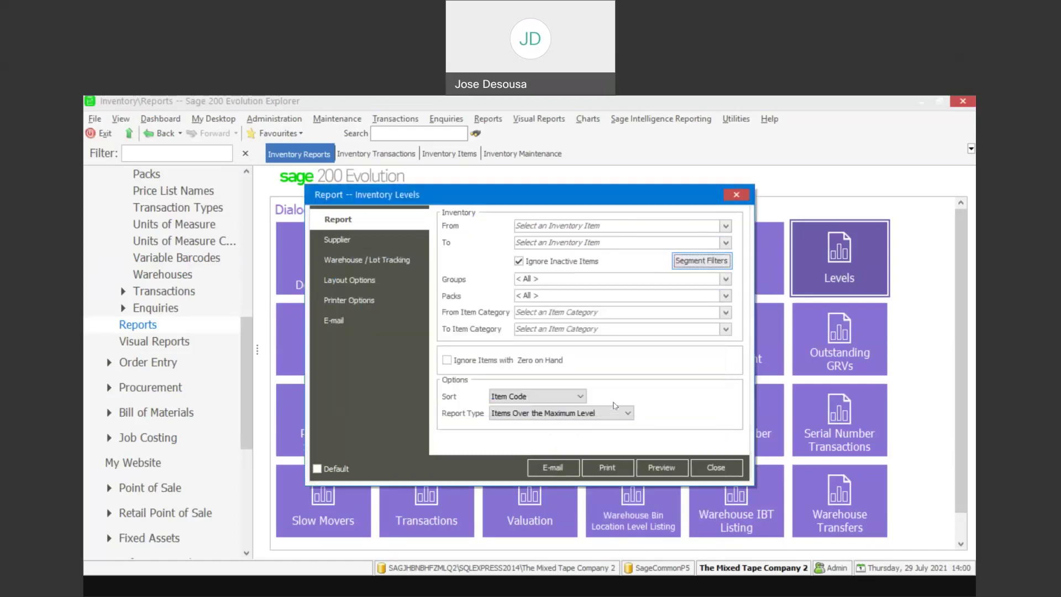
left_click(702, 264)
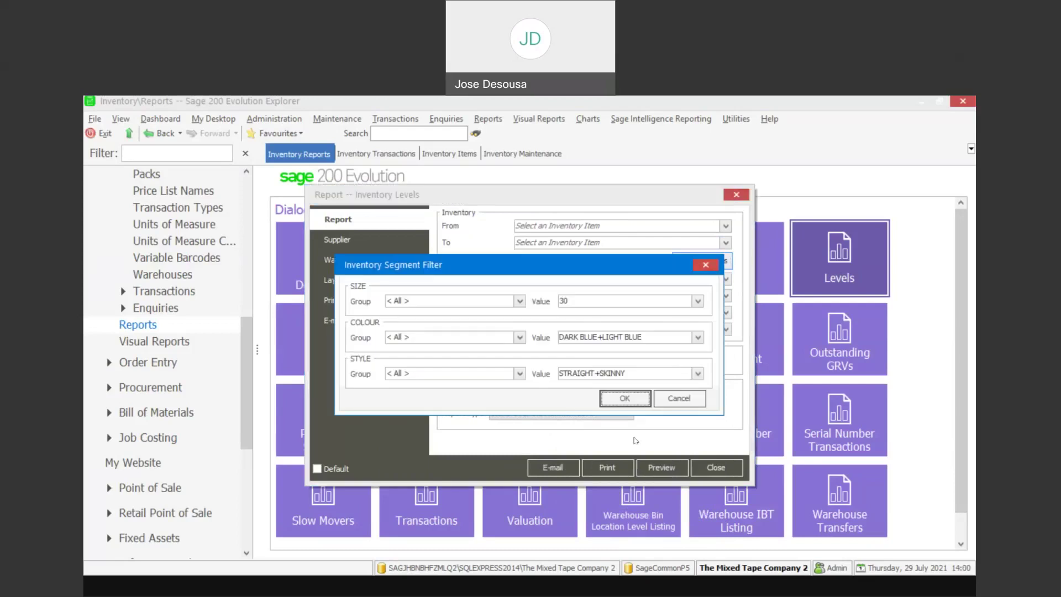
left_click(635, 398)
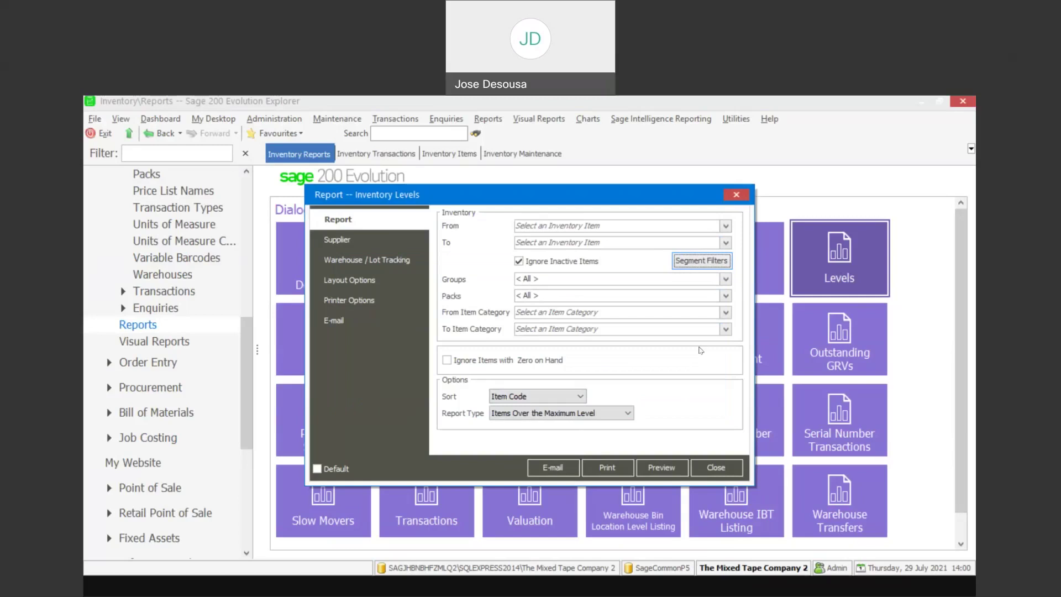
Close the Inventory Levels report settings and scroll the navigation tree back up
left_click(715, 467)
left_click(154, 341)
scroll(248, 297, "up", 3)
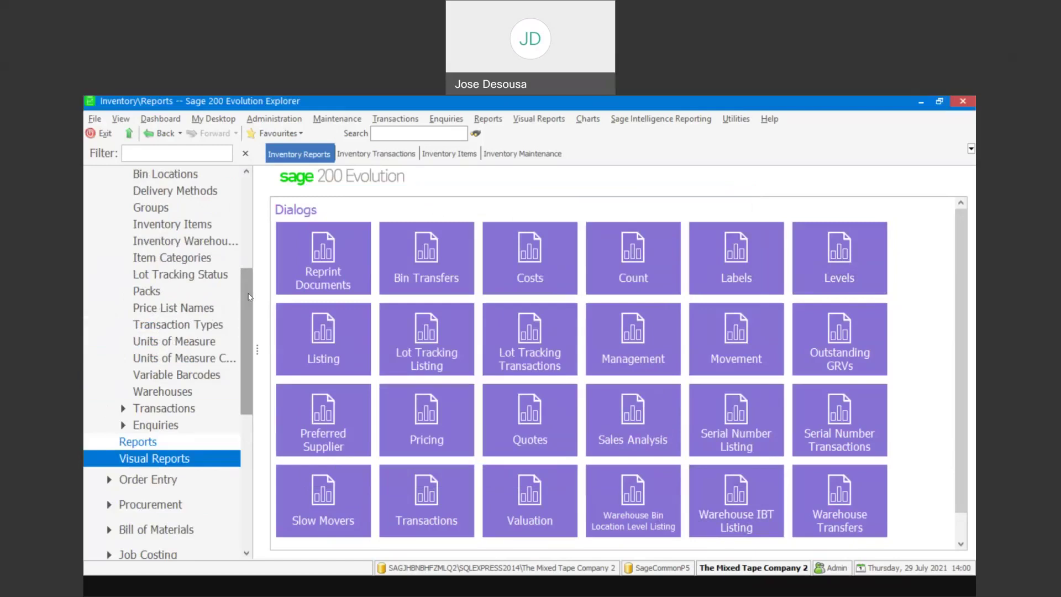
left_click_drag(247, 296, 244, 252)
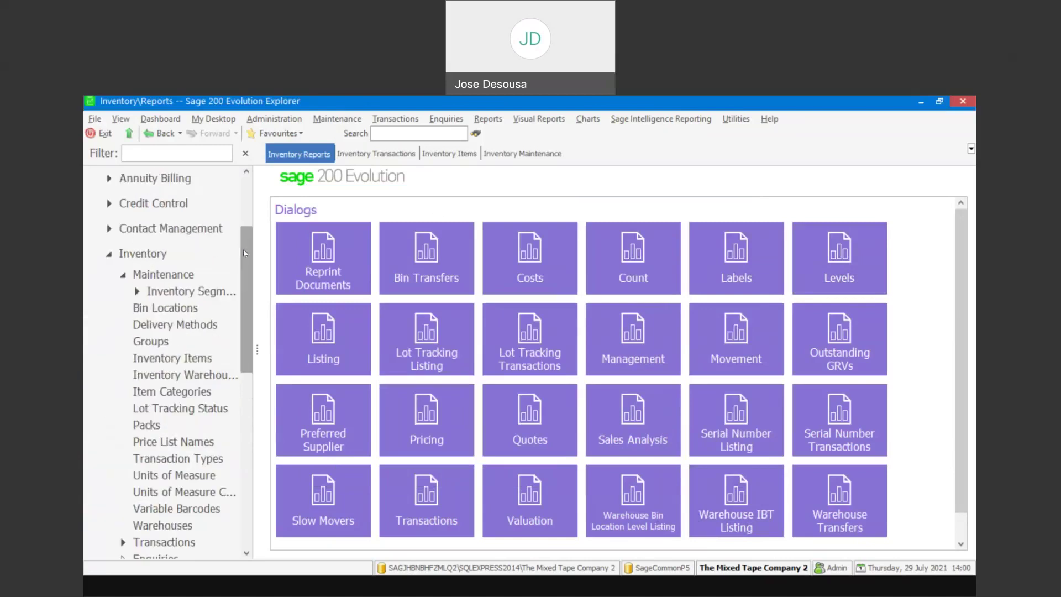